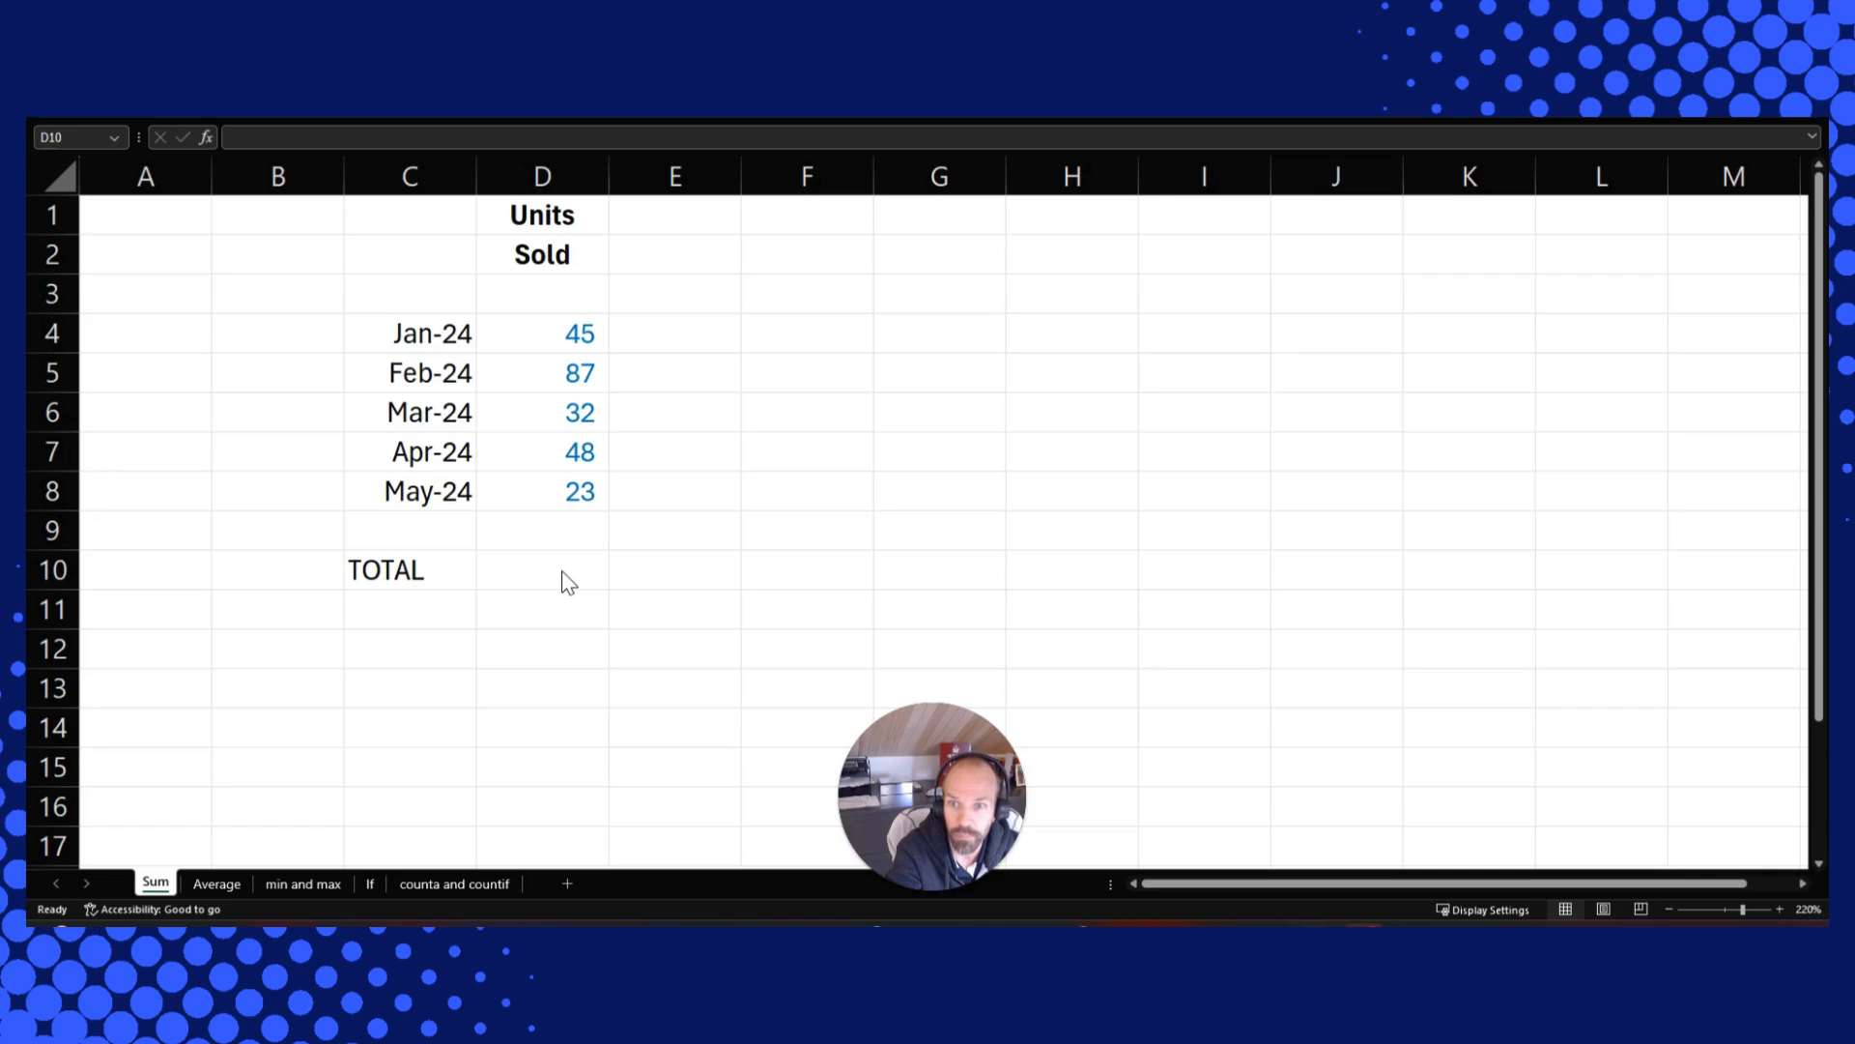
pyautogui.click(561, 570)
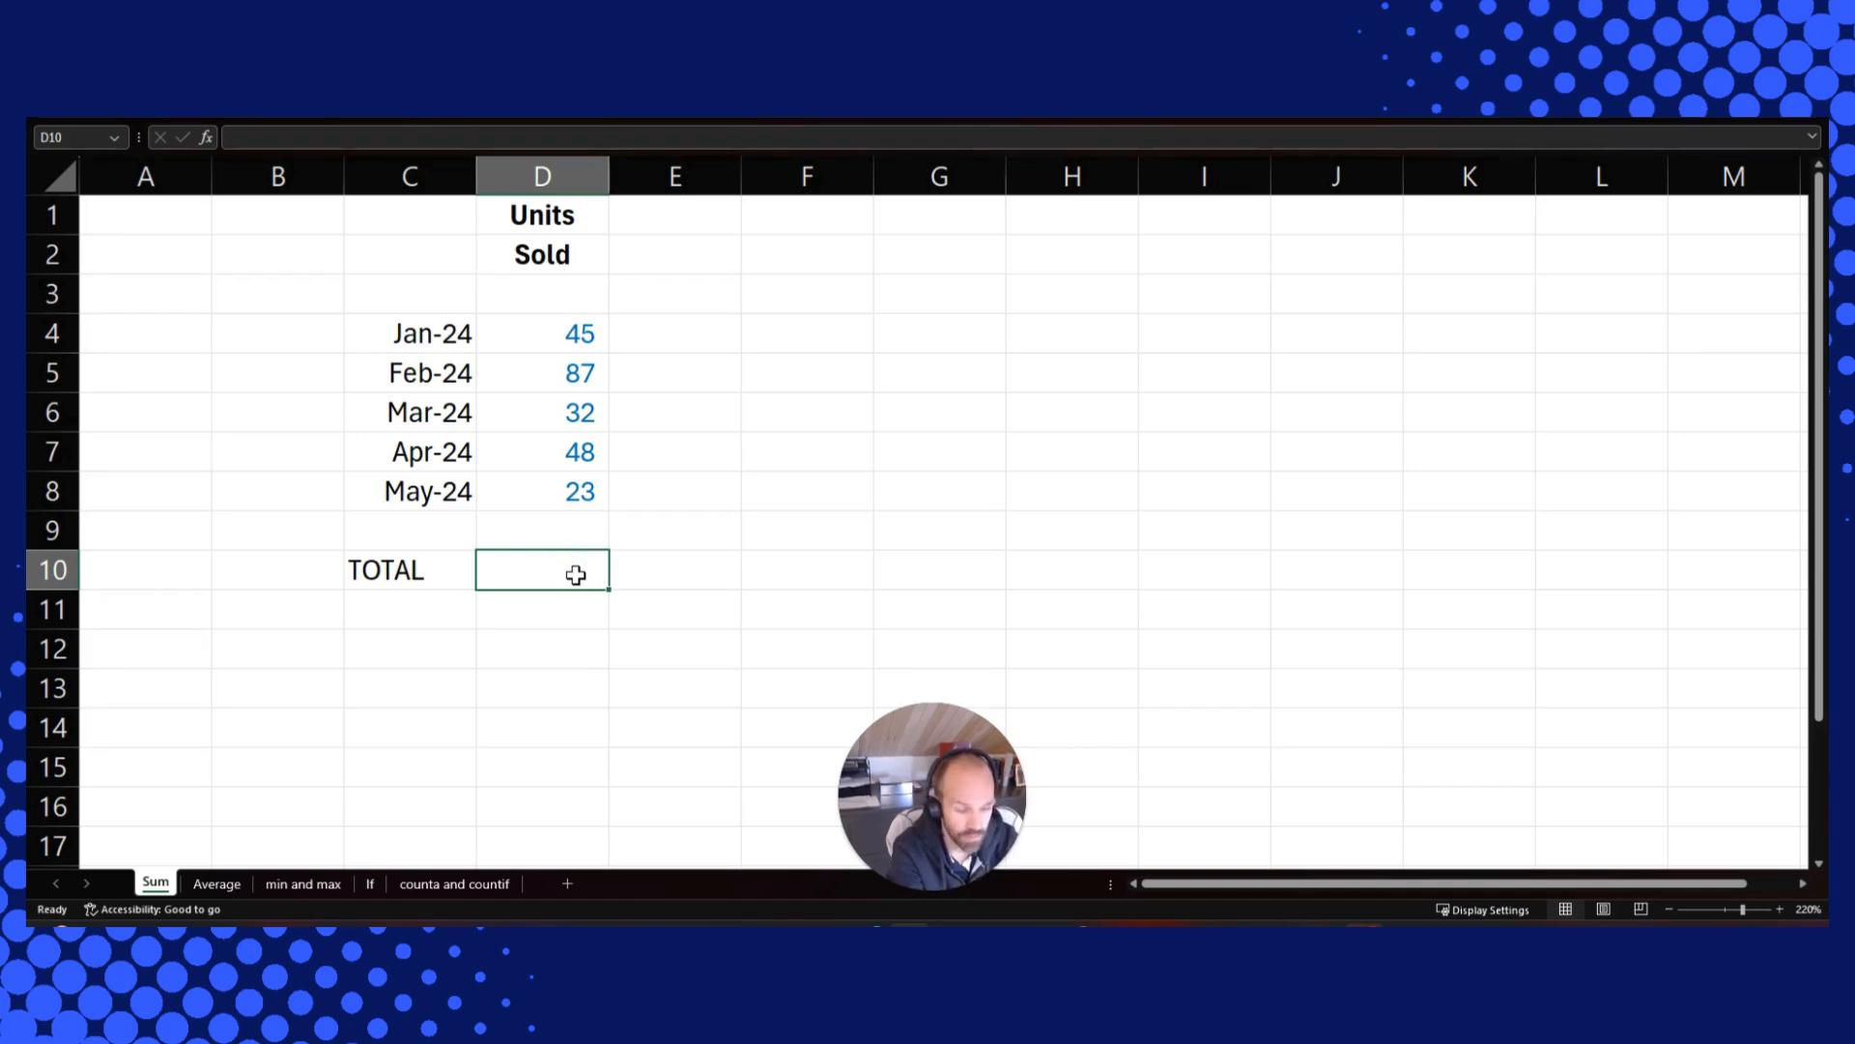
pyautogui.write('=')
pyautogui.press('Up')
pyautogui.press('Up')
pyautogui.press('Up')
pyautogui.press('Up')
pyautogui.press('Up')
pyautogui.press('Up')
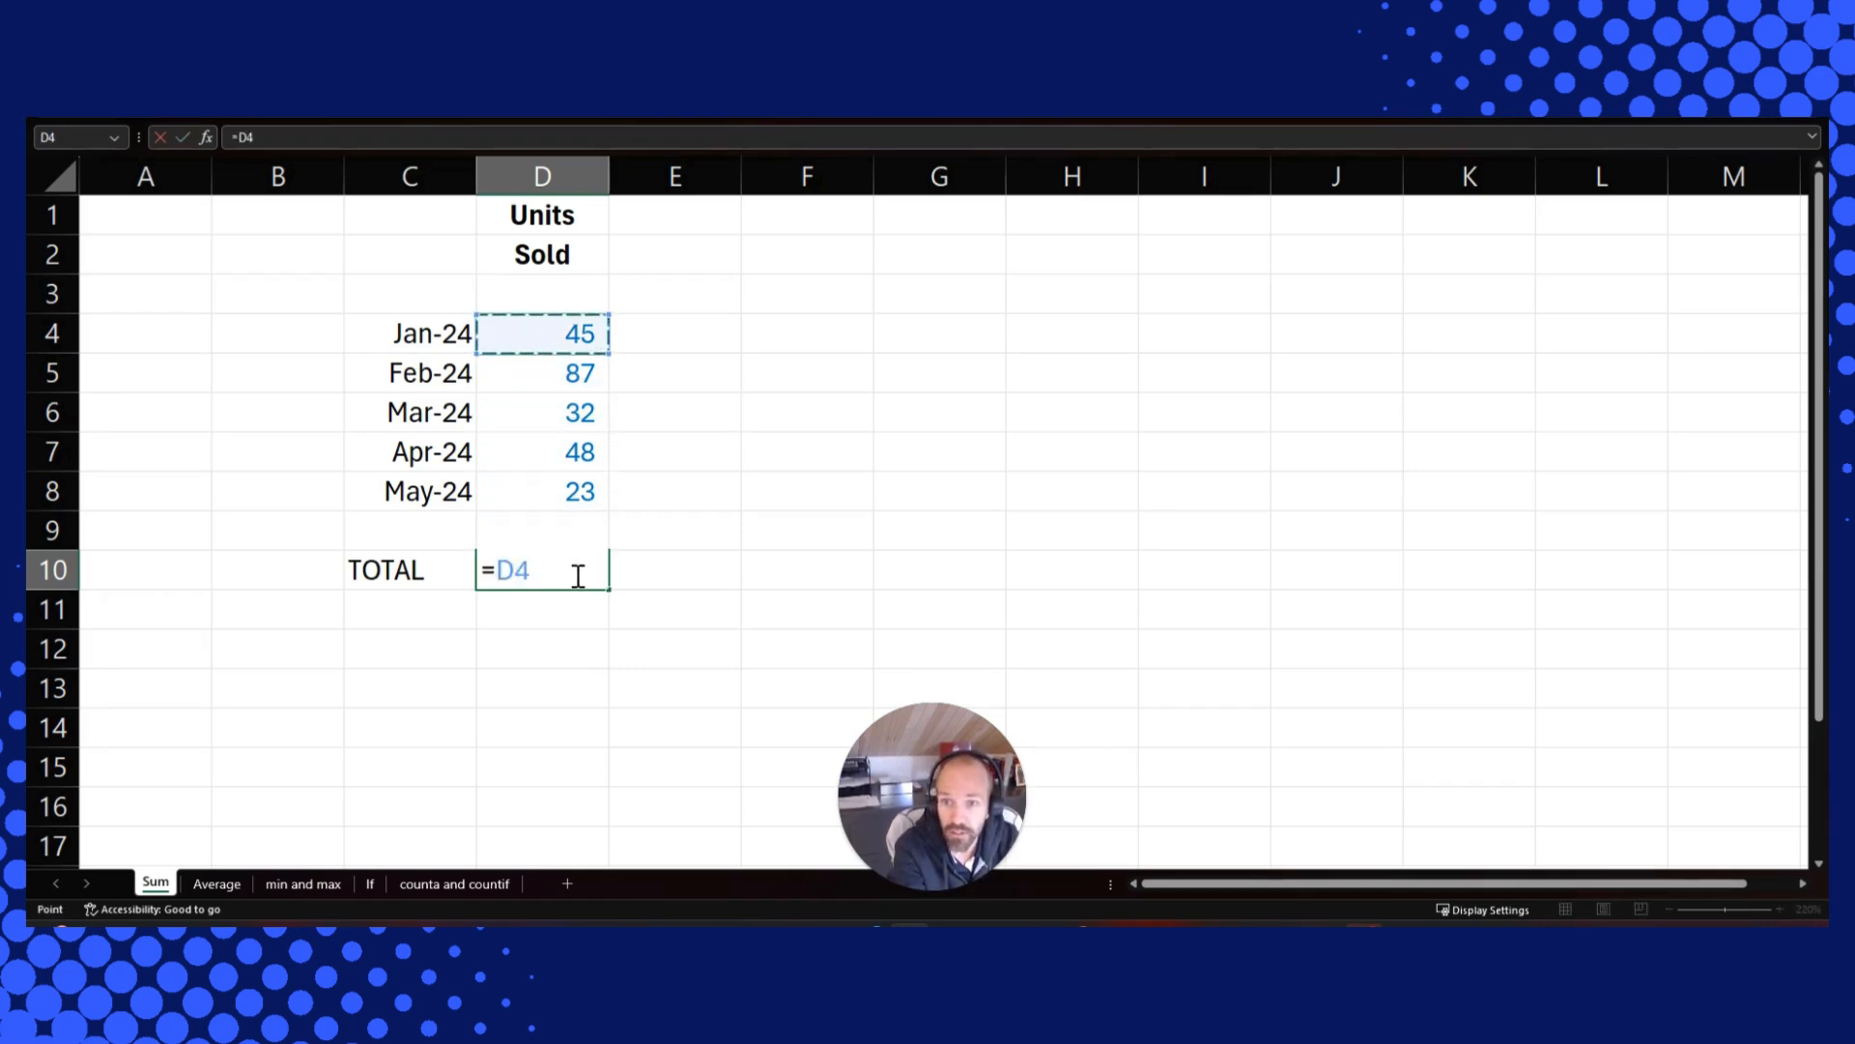
pyautogui.write('+')
pyautogui.press('Up')
pyautogui.press('Up')
pyautogui.press('Up')
pyautogui.press('Up')
pyautogui.press('Up')
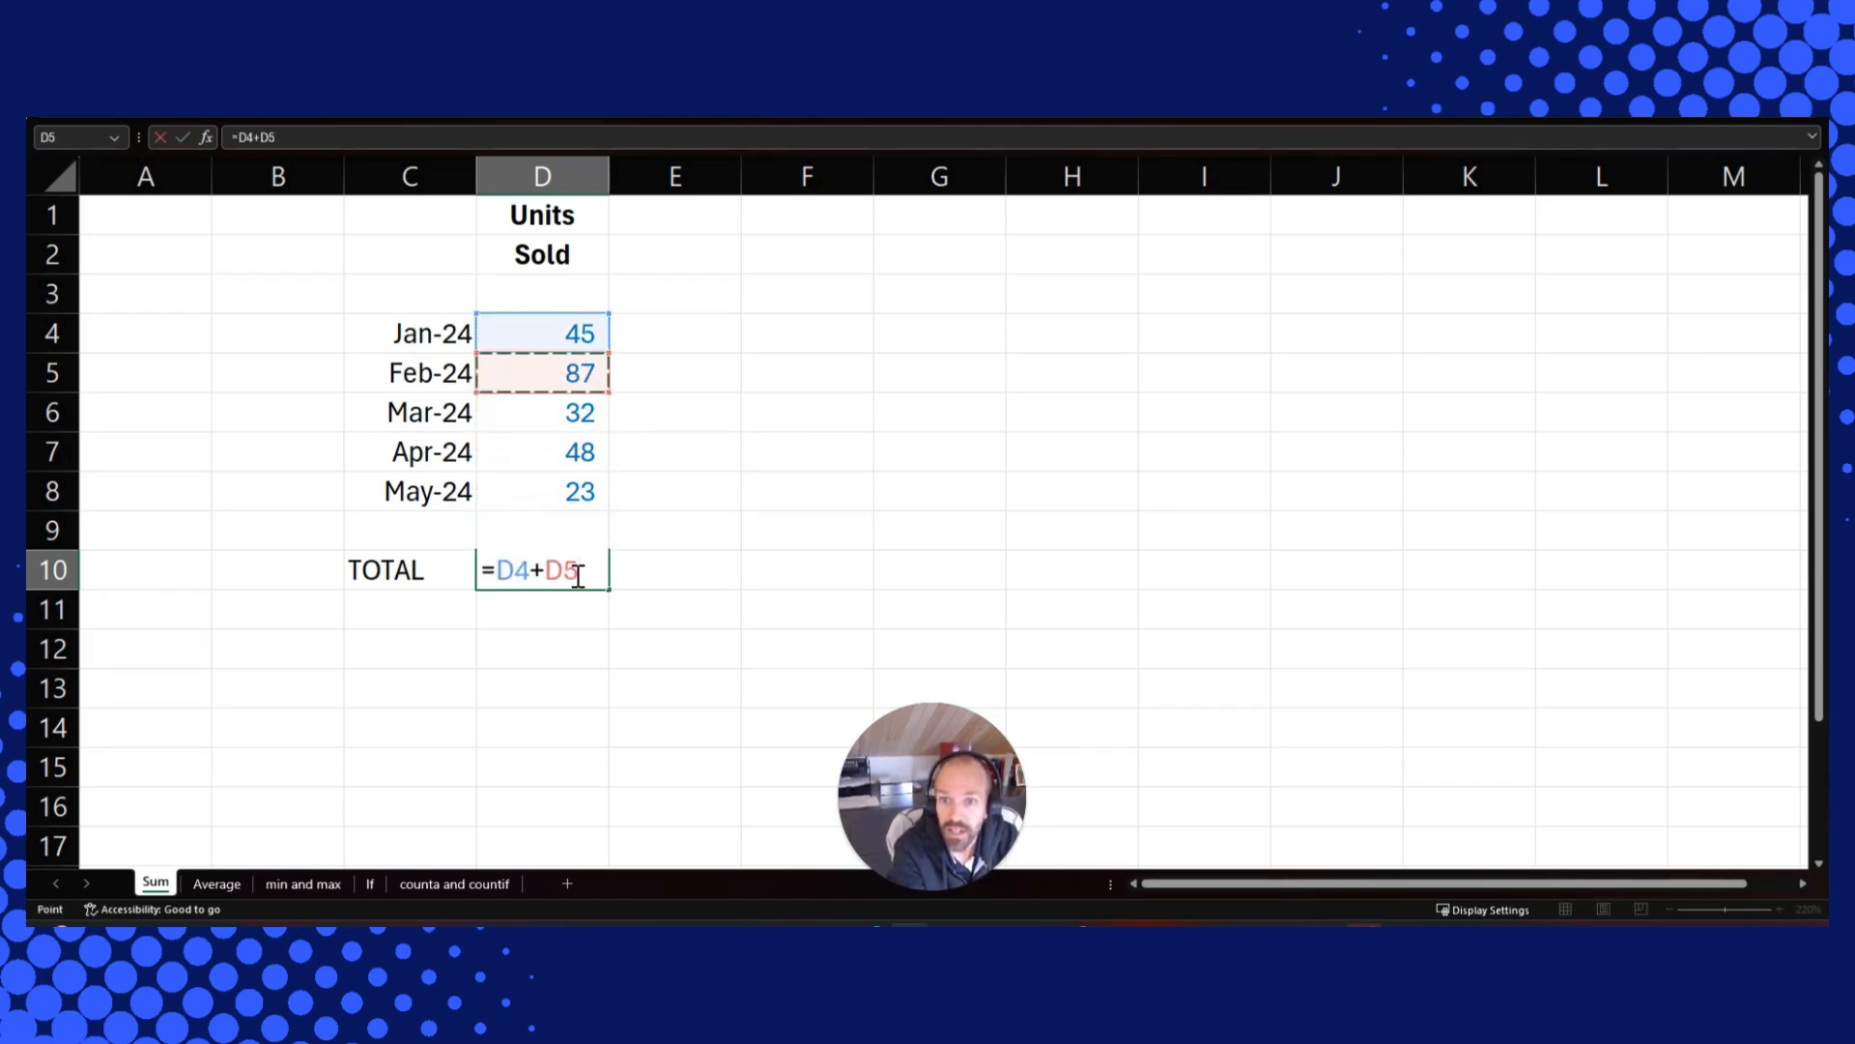
pyautogui.write('+')
pyautogui.press('Up')
pyautogui.press('Up')
pyautogui.press('Up')
pyautogui.press('Up')
pyautogui.press('Up')
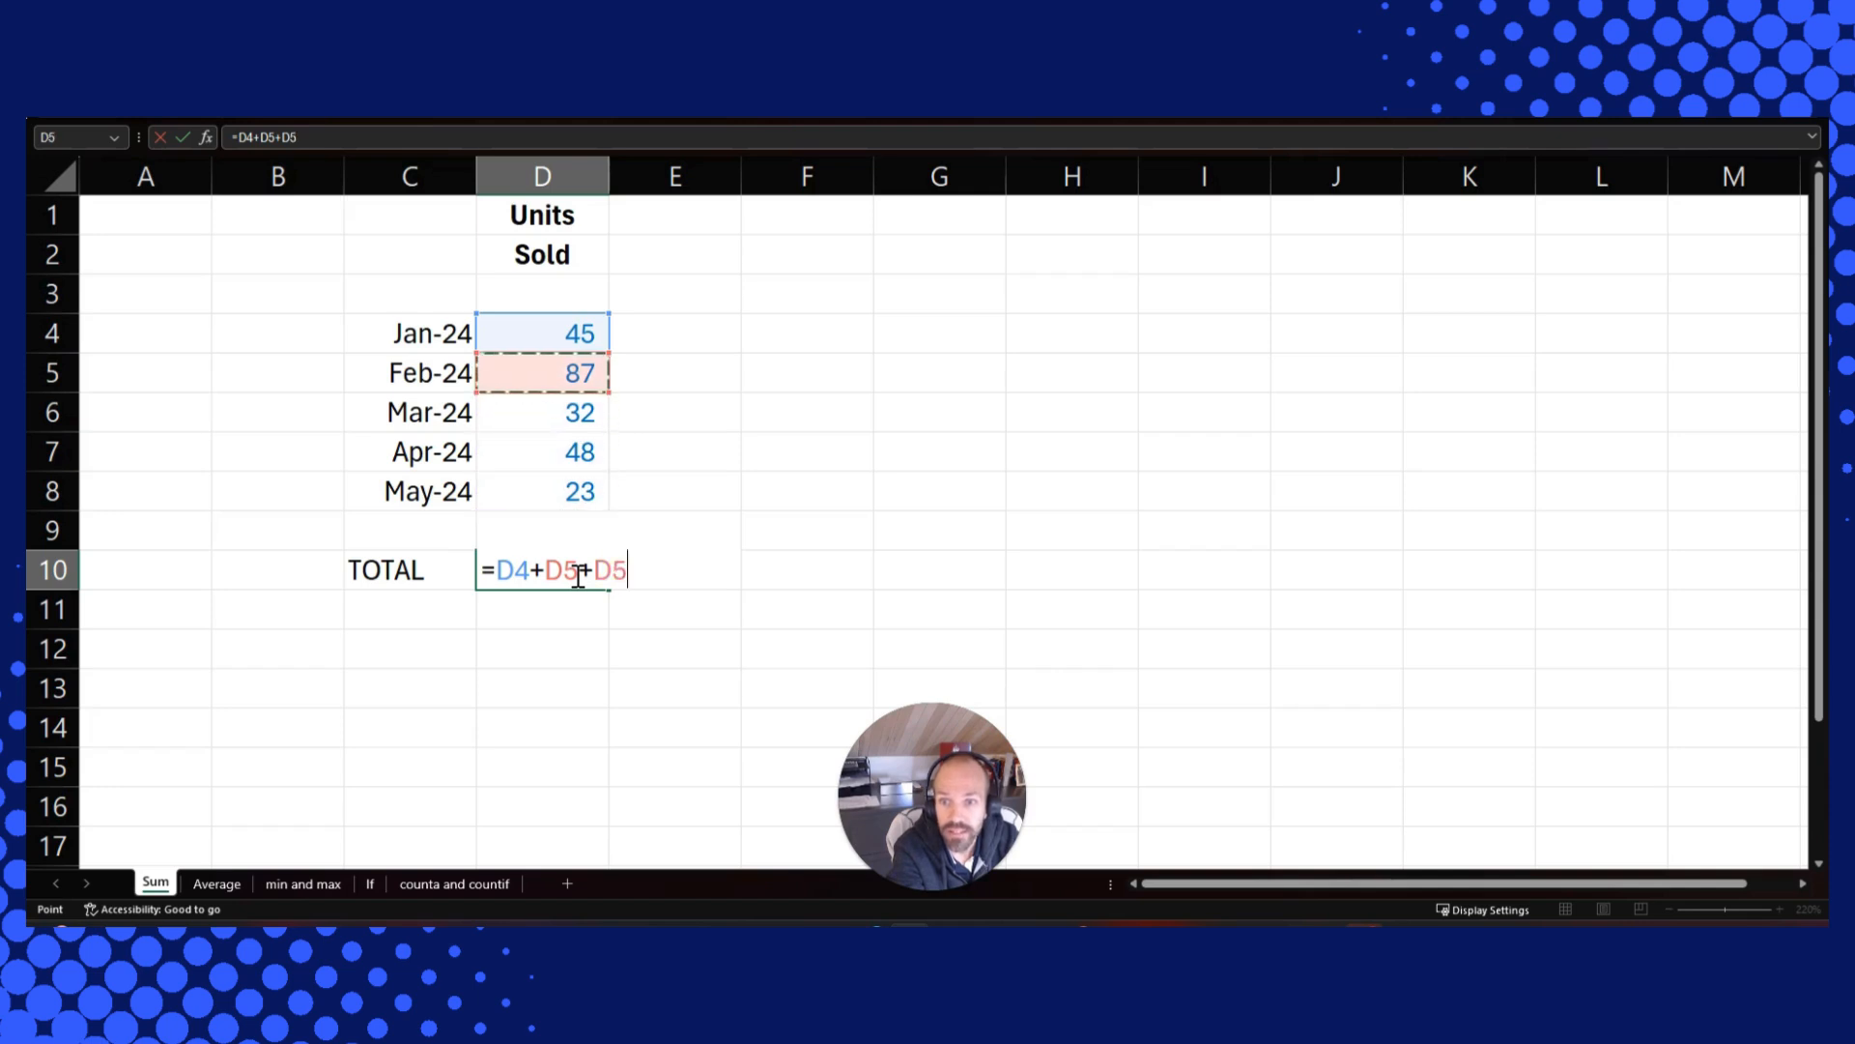
pyautogui.press('Down')
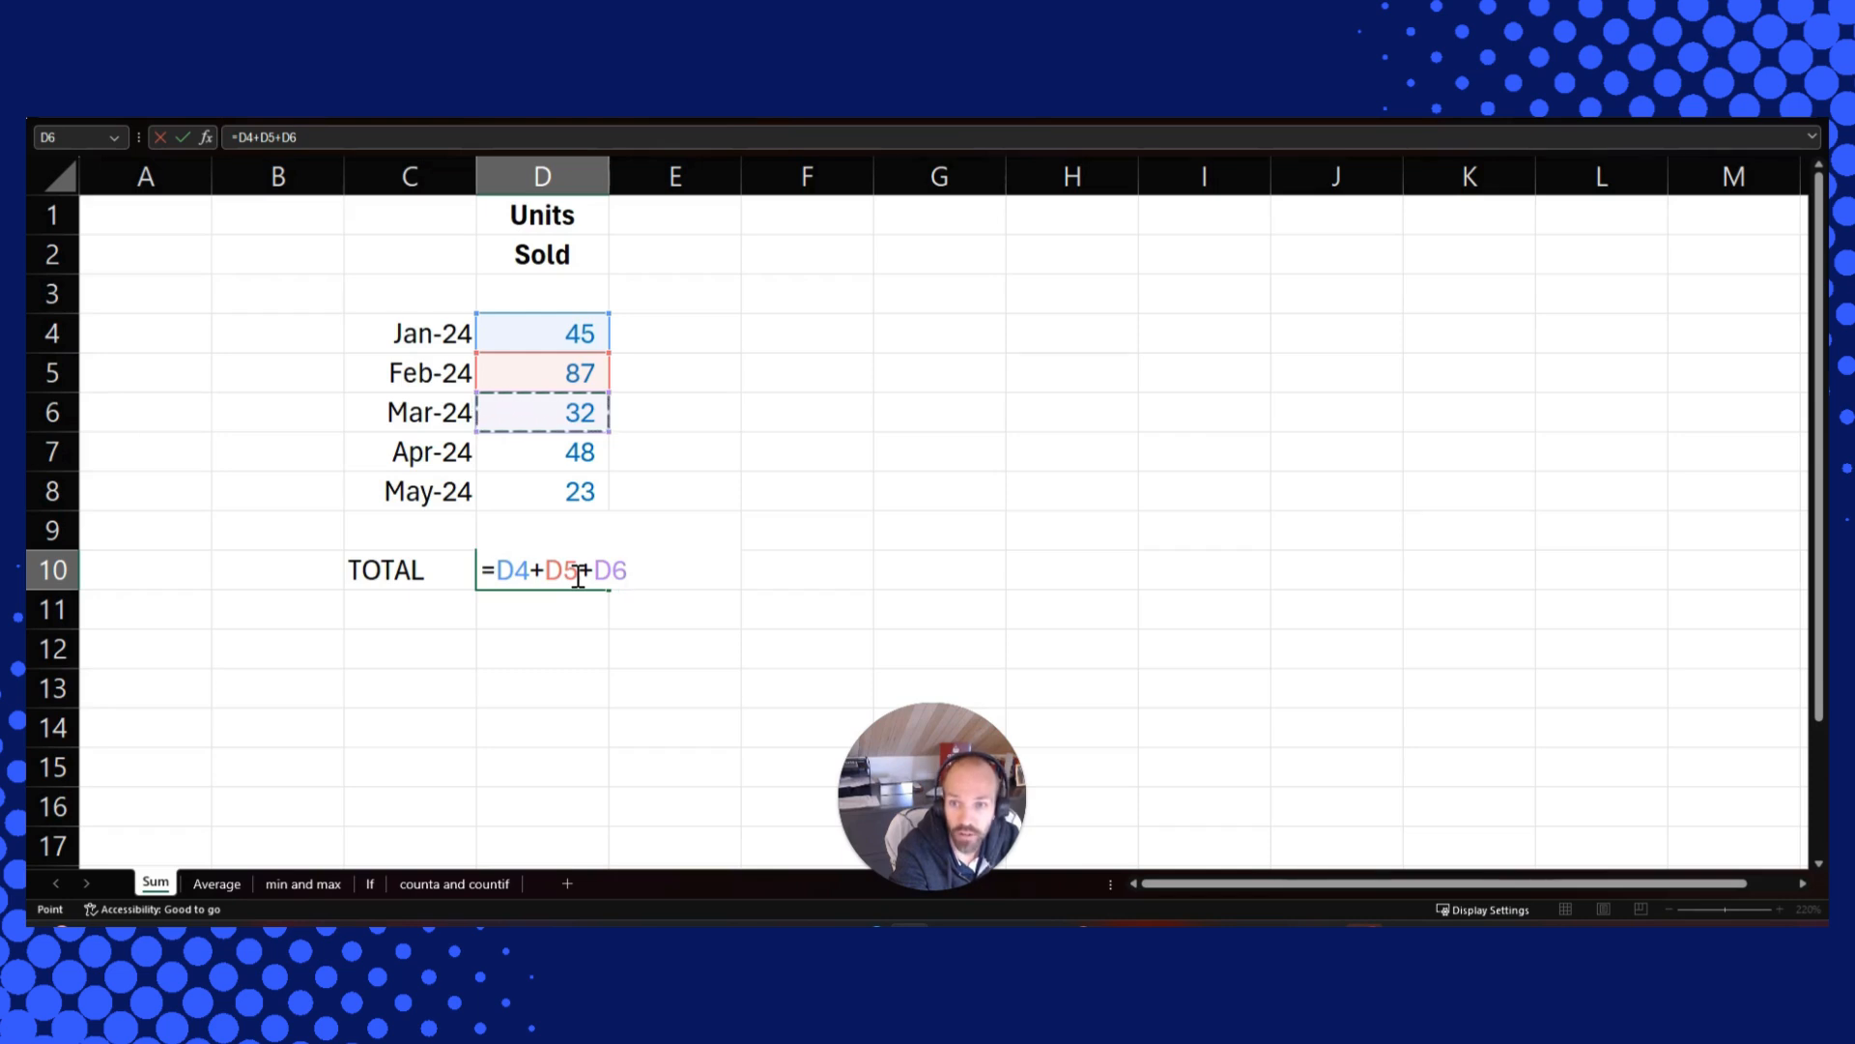
pyautogui.press('Escape')
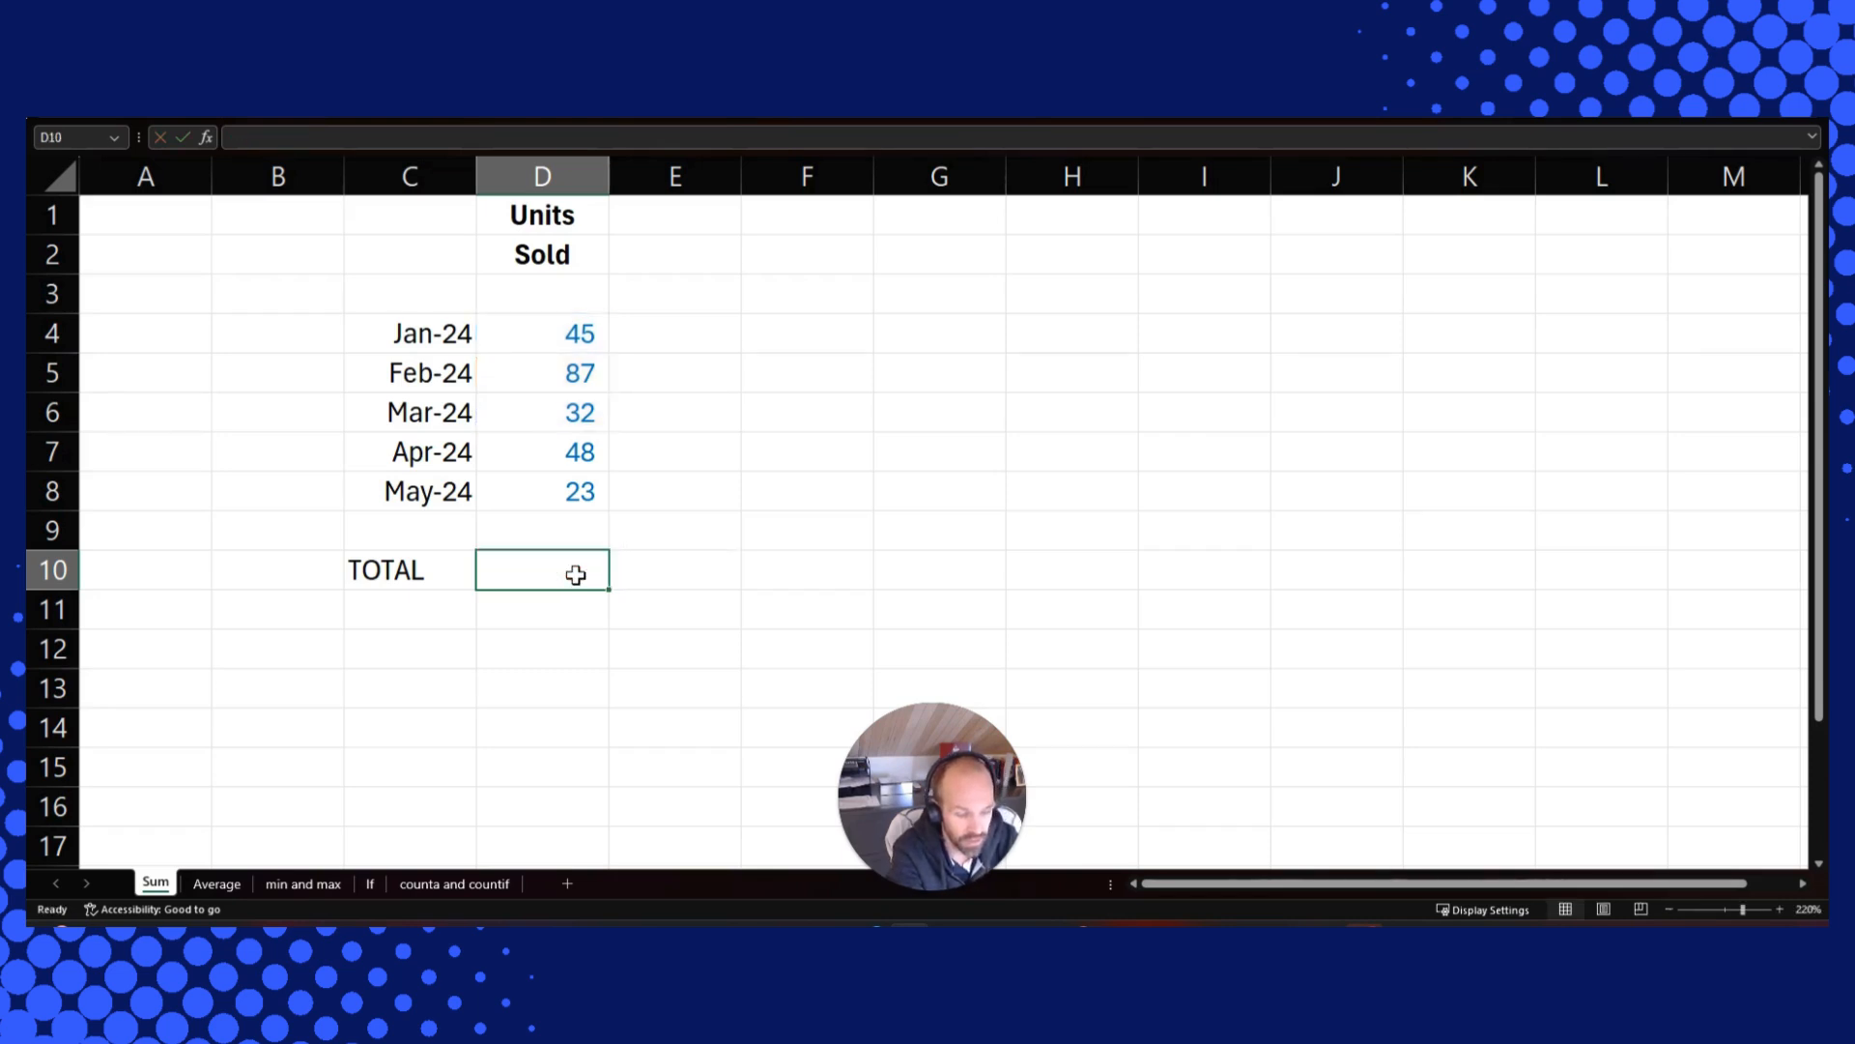
# Enter a SUM formula in D10 totalling the units sold in D4:D8
pyautogui.write('=sum')
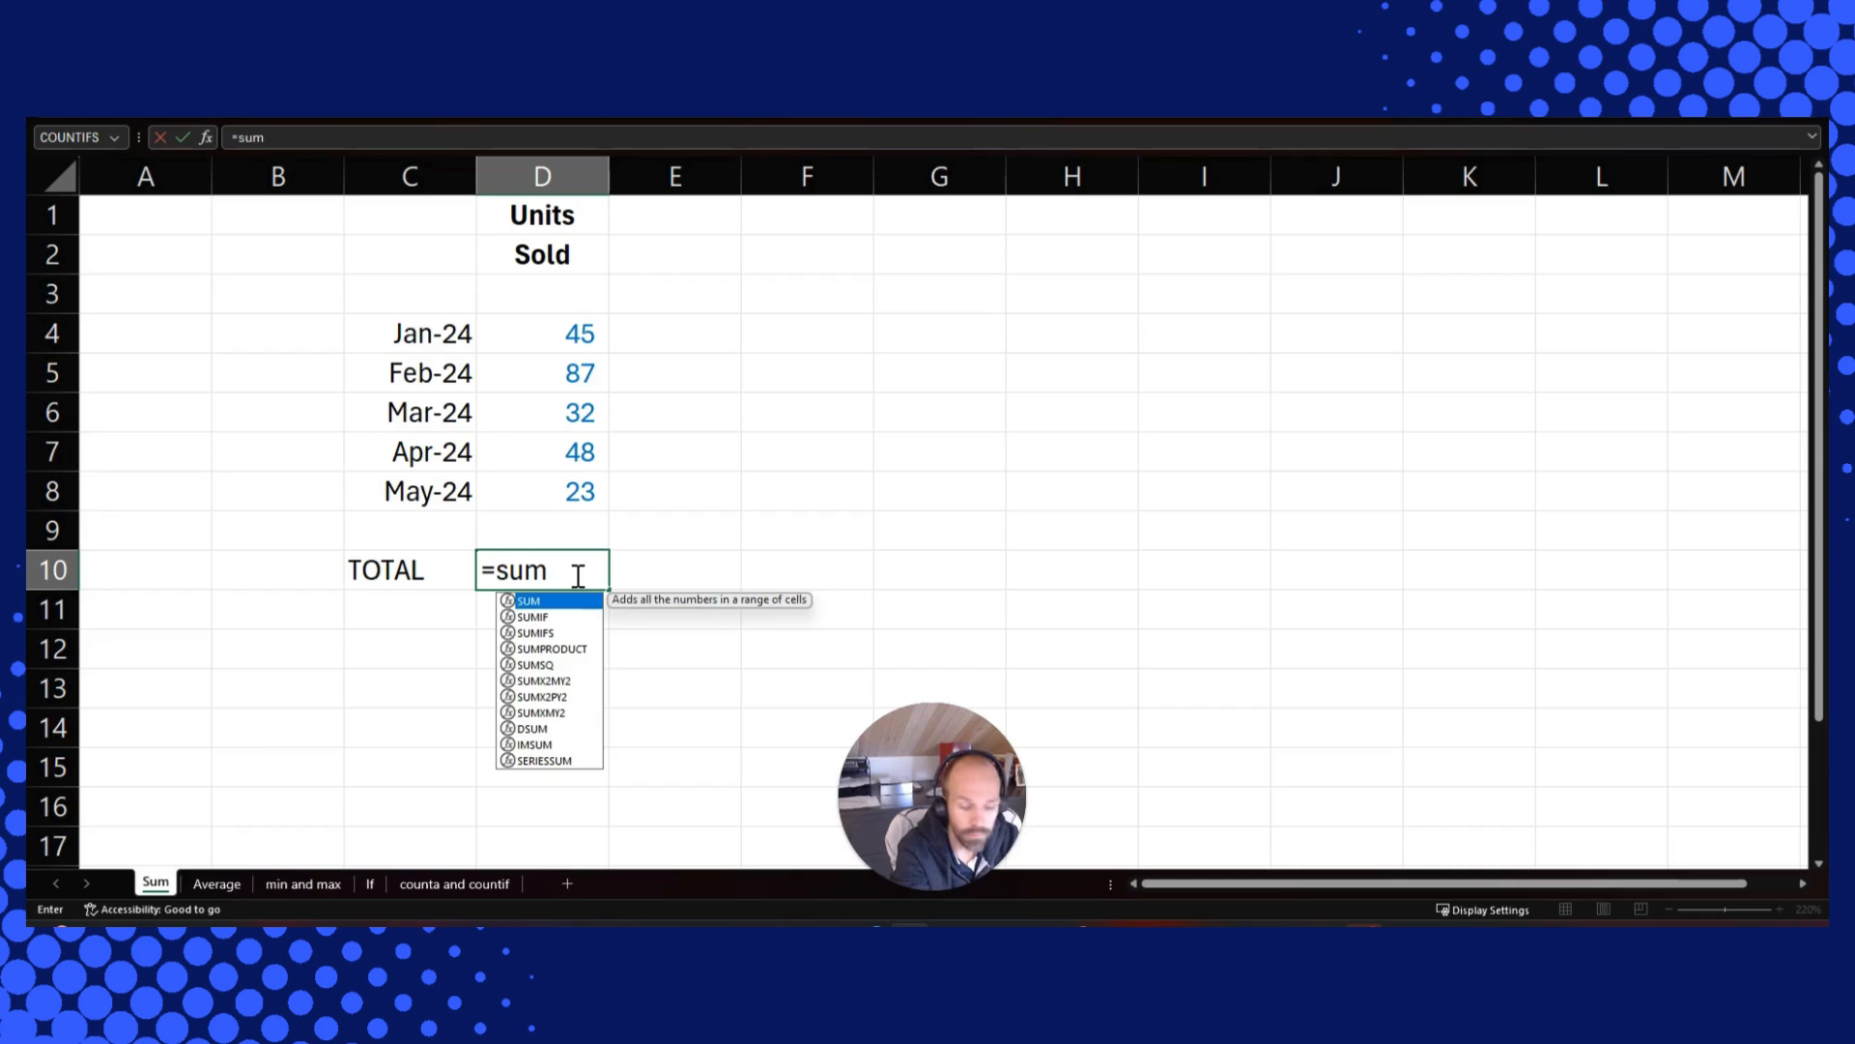
pyautogui.write('(')
pyautogui.press('Up')
pyautogui.press('Up')
pyautogui.press('Up')
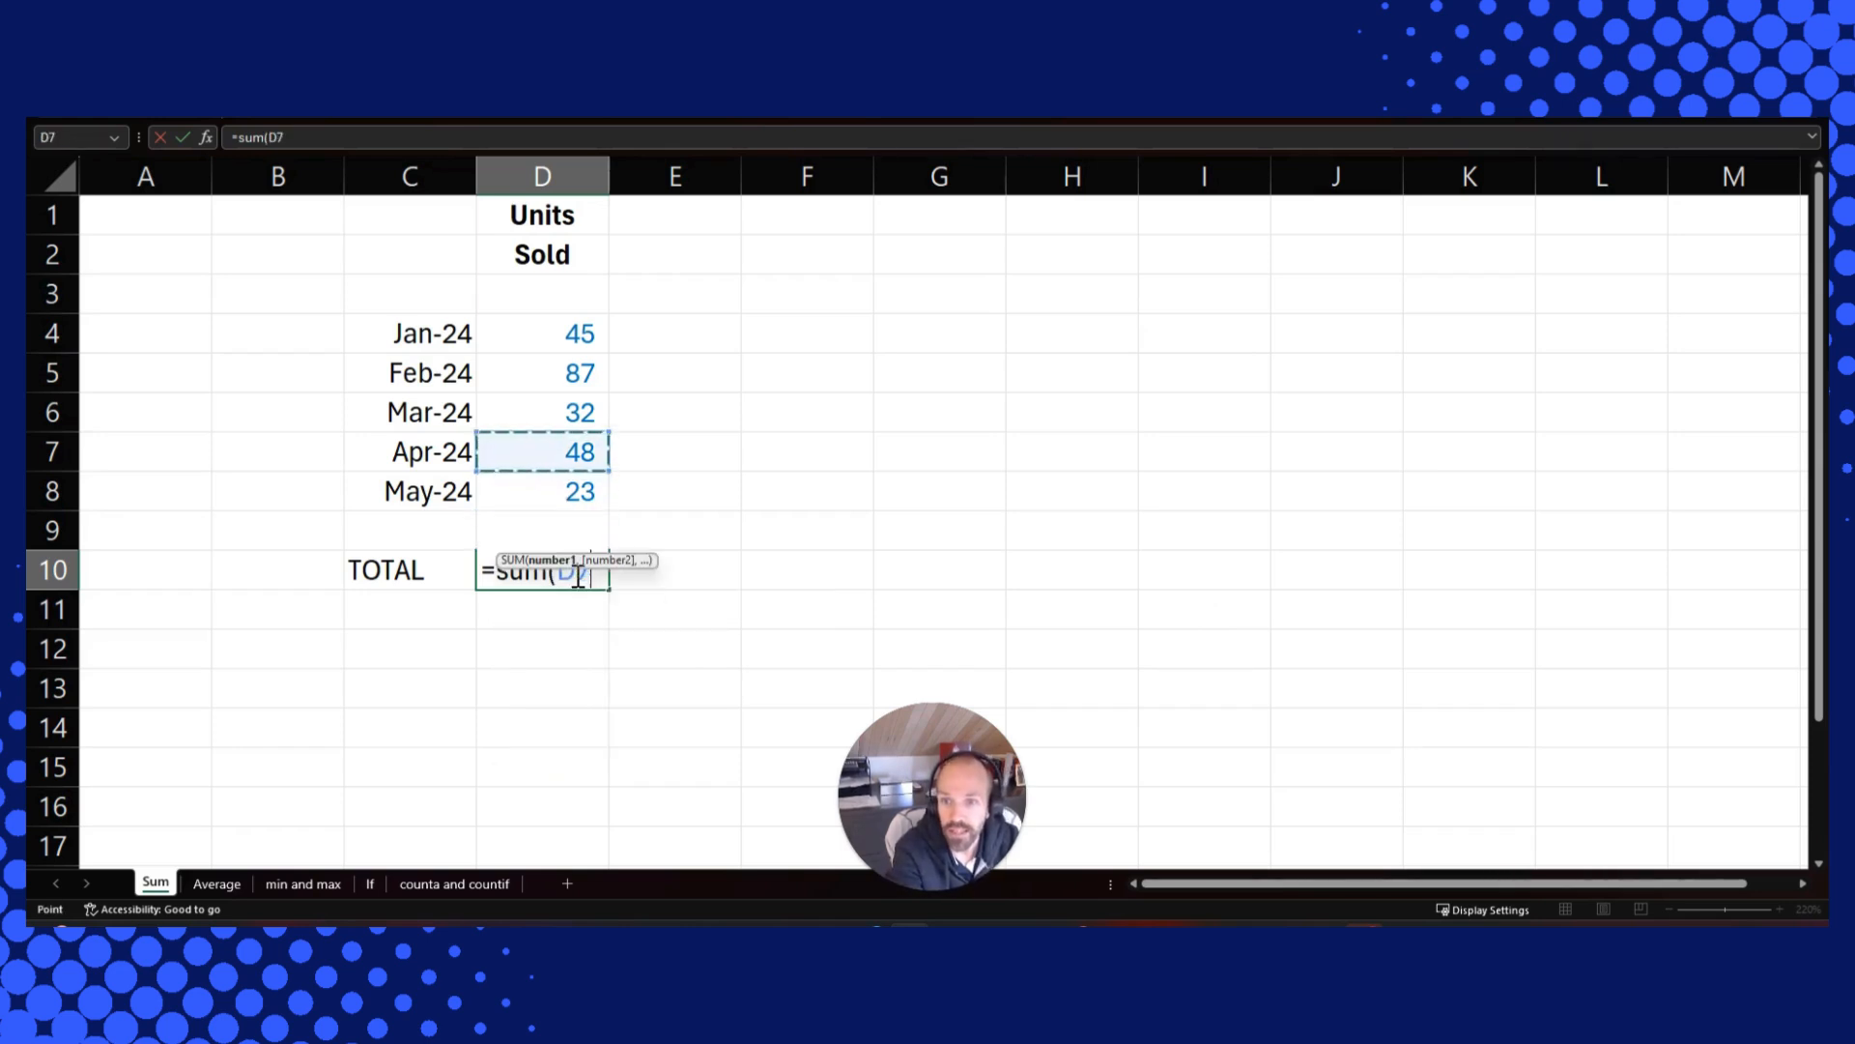
pyautogui.press('Down')
pyautogui.hotkey('shift', 'Up')
pyautogui.hotkey('shift', 'Up')
pyautogui.hotkey('shift', 'Up')
pyautogui.hotkey('shift', 'Up')
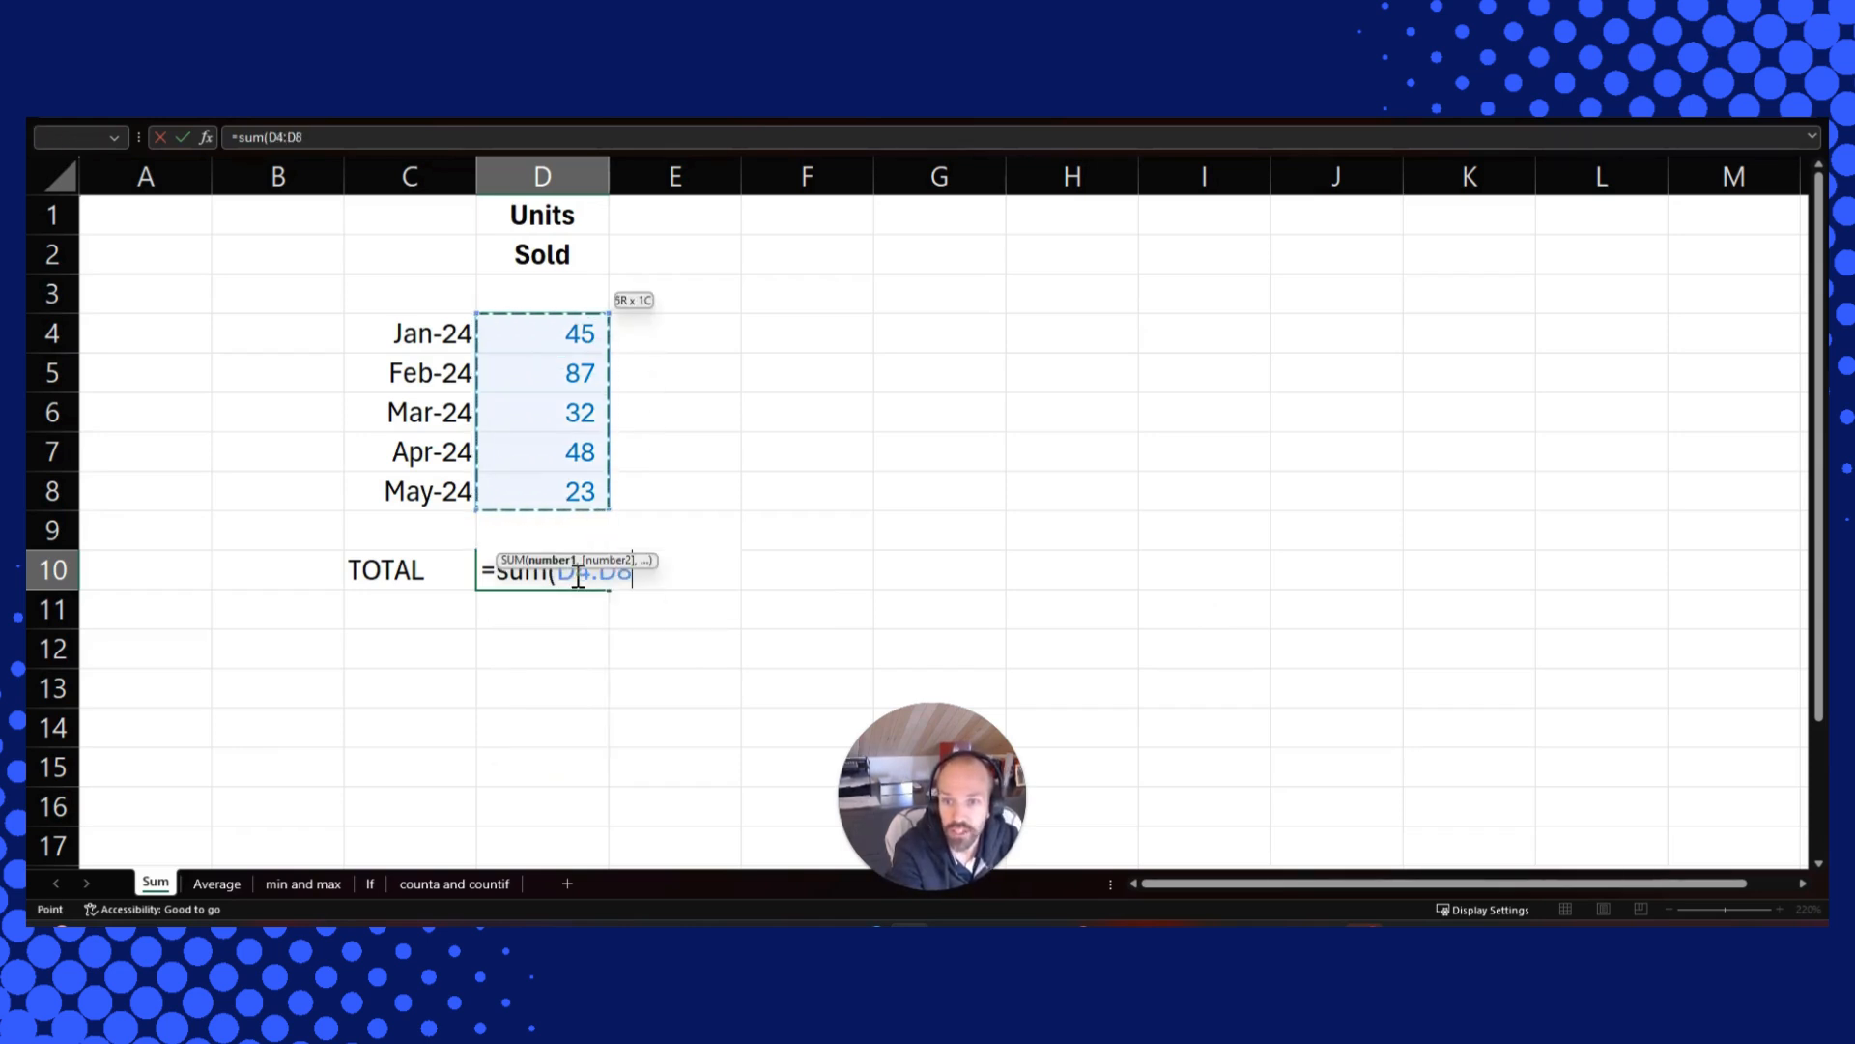
pyautogui.write(')')
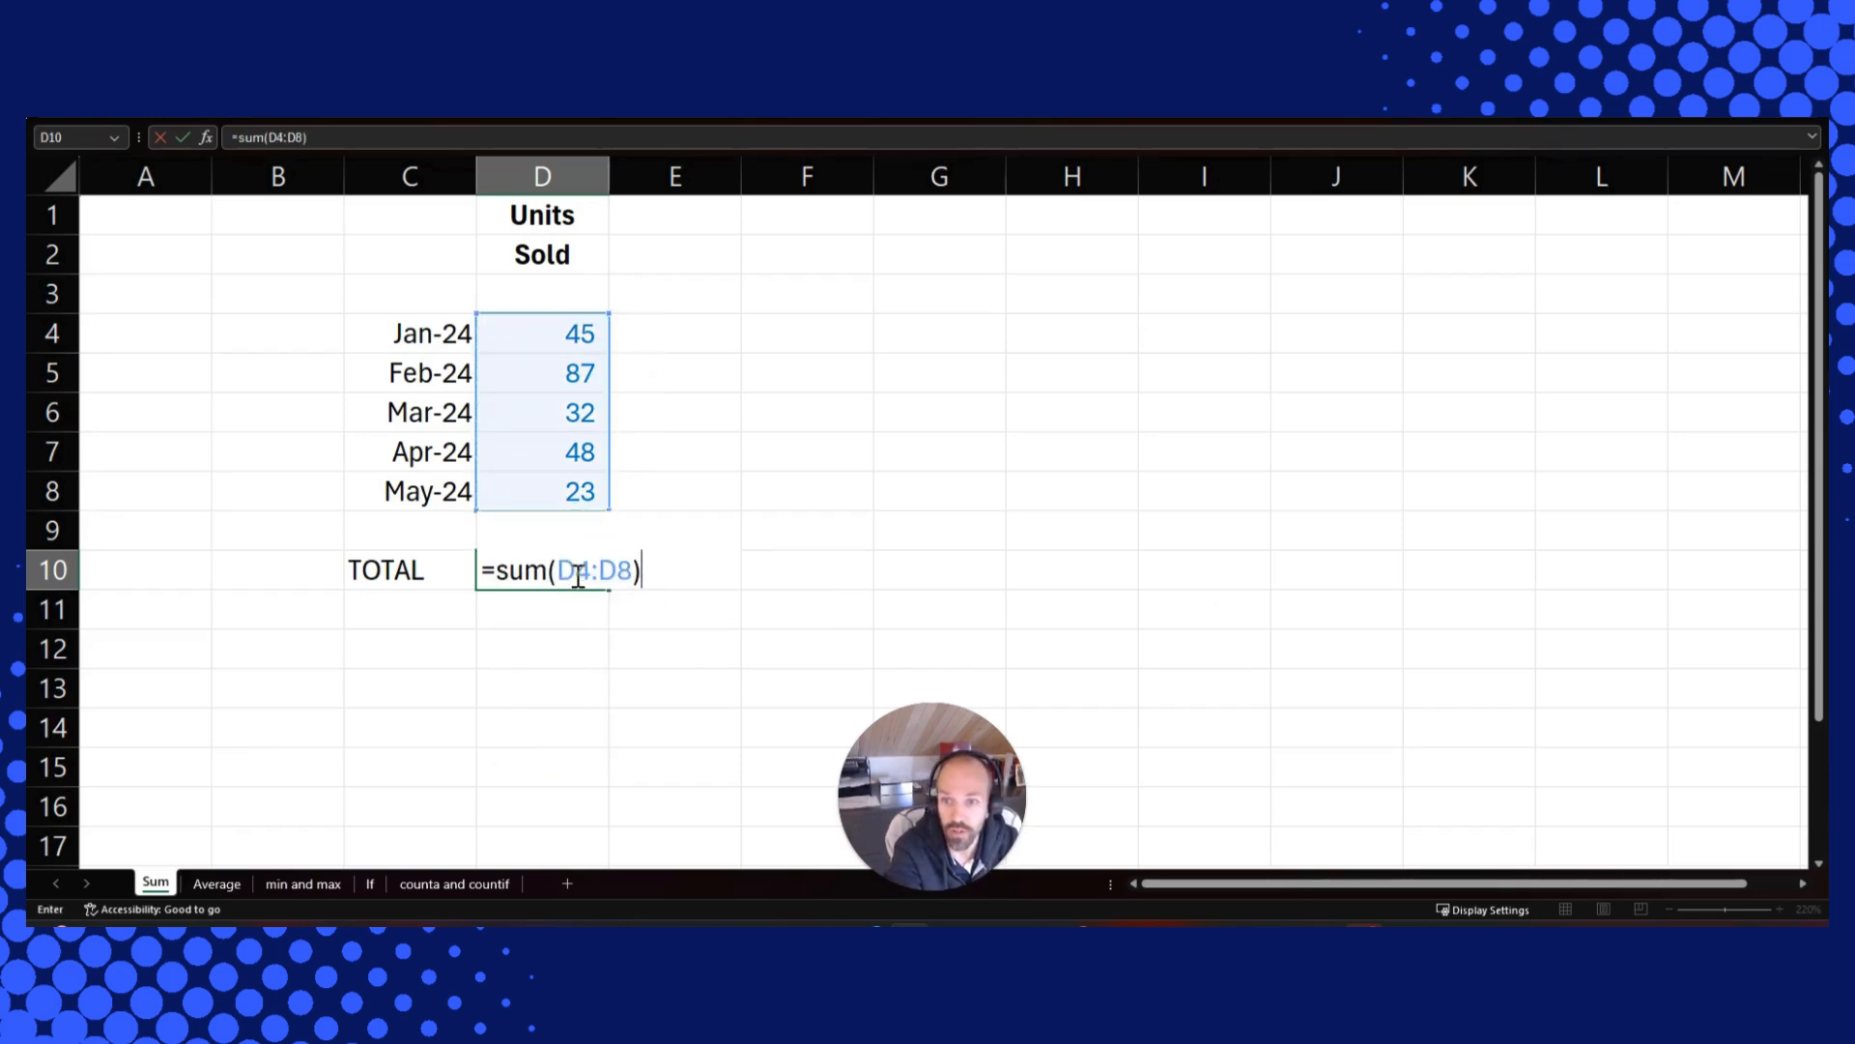
pyautogui.press('Return')
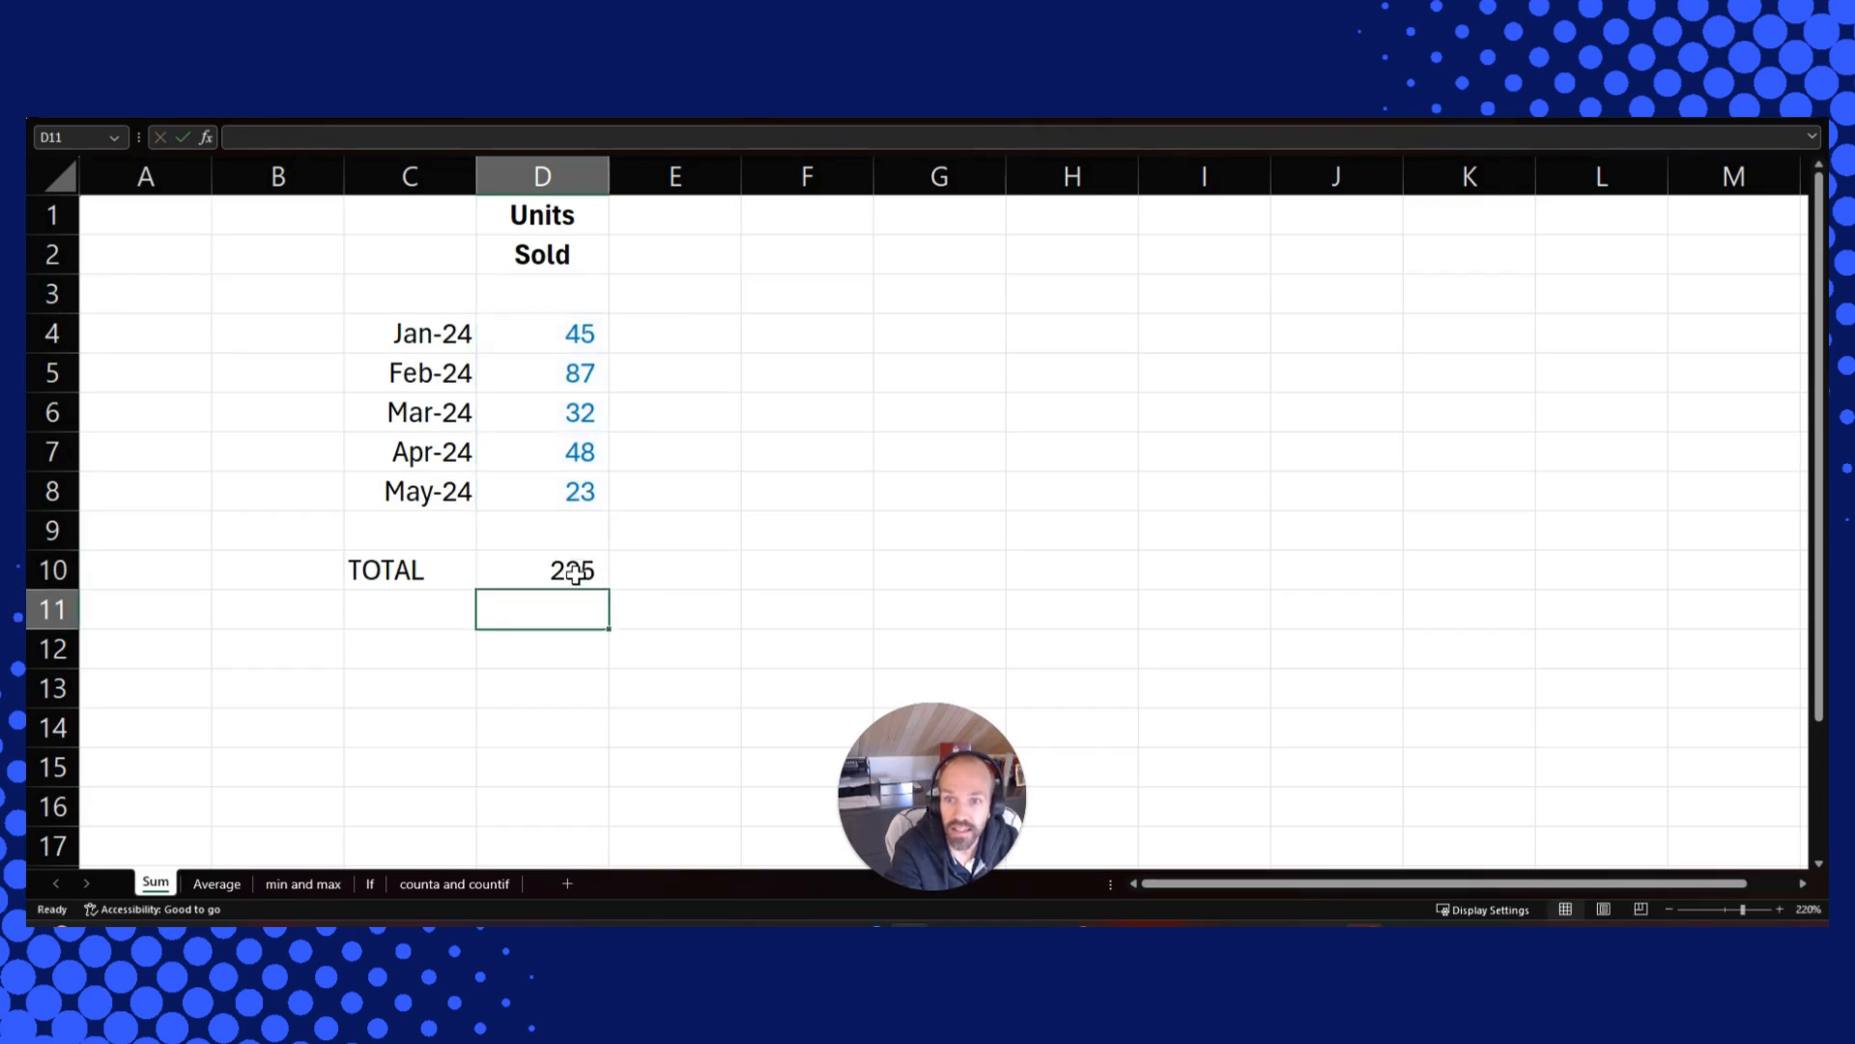
pyautogui.click(575, 573)
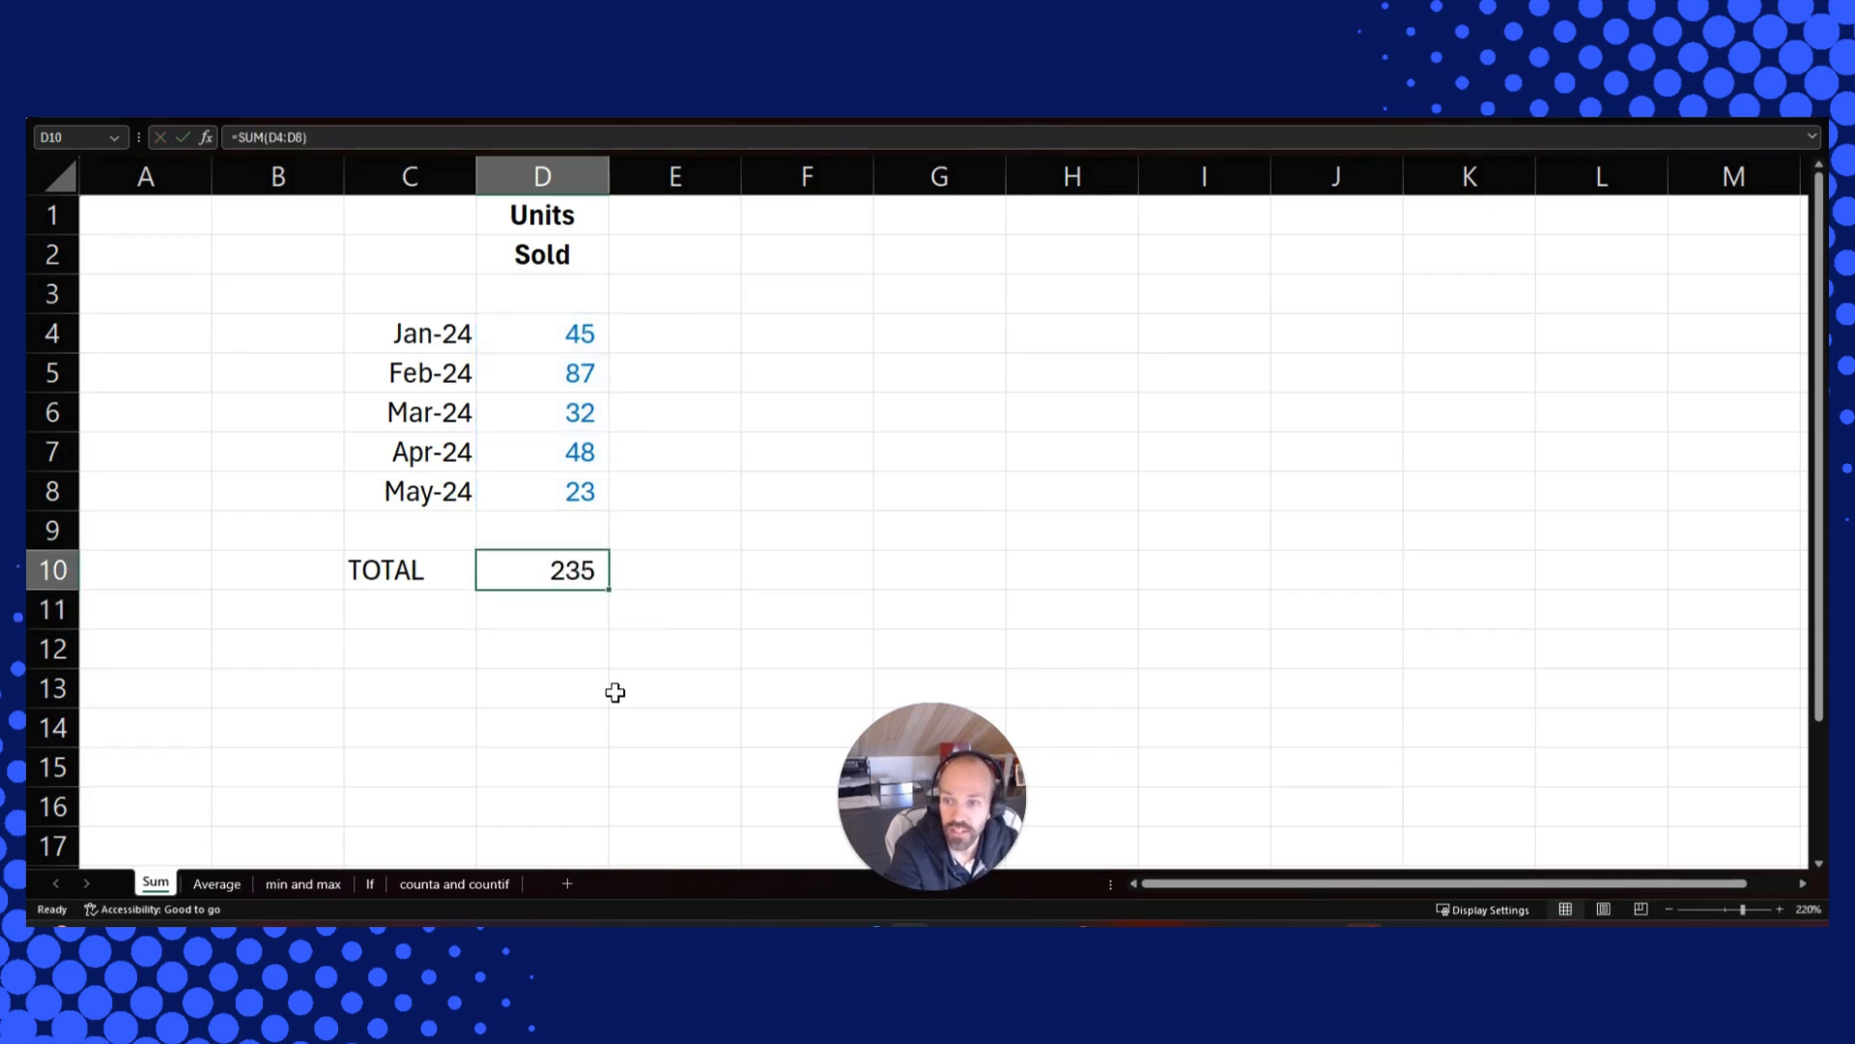
# On the Average sheet, enter an AVERAGE formula in C11 for the test scores in C4:C9
pyautogui.click(226, 887)
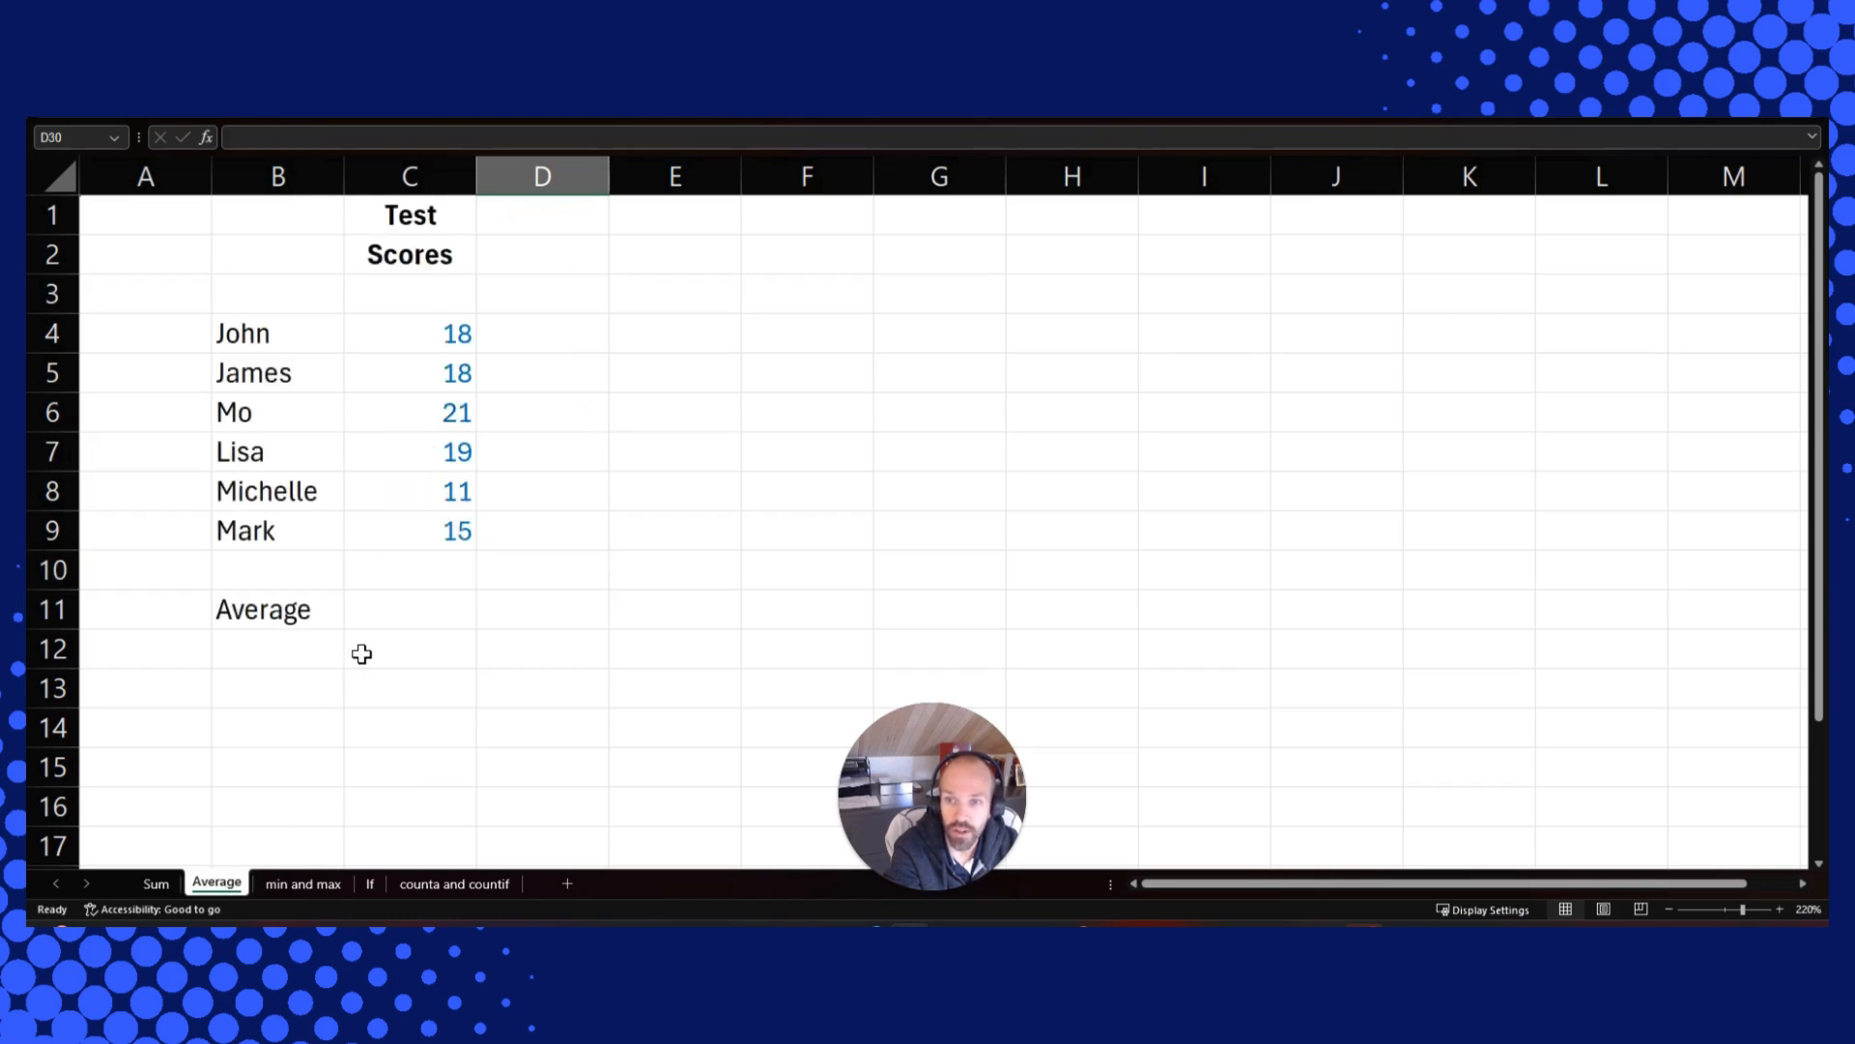
pyautogui.click(383, 612)
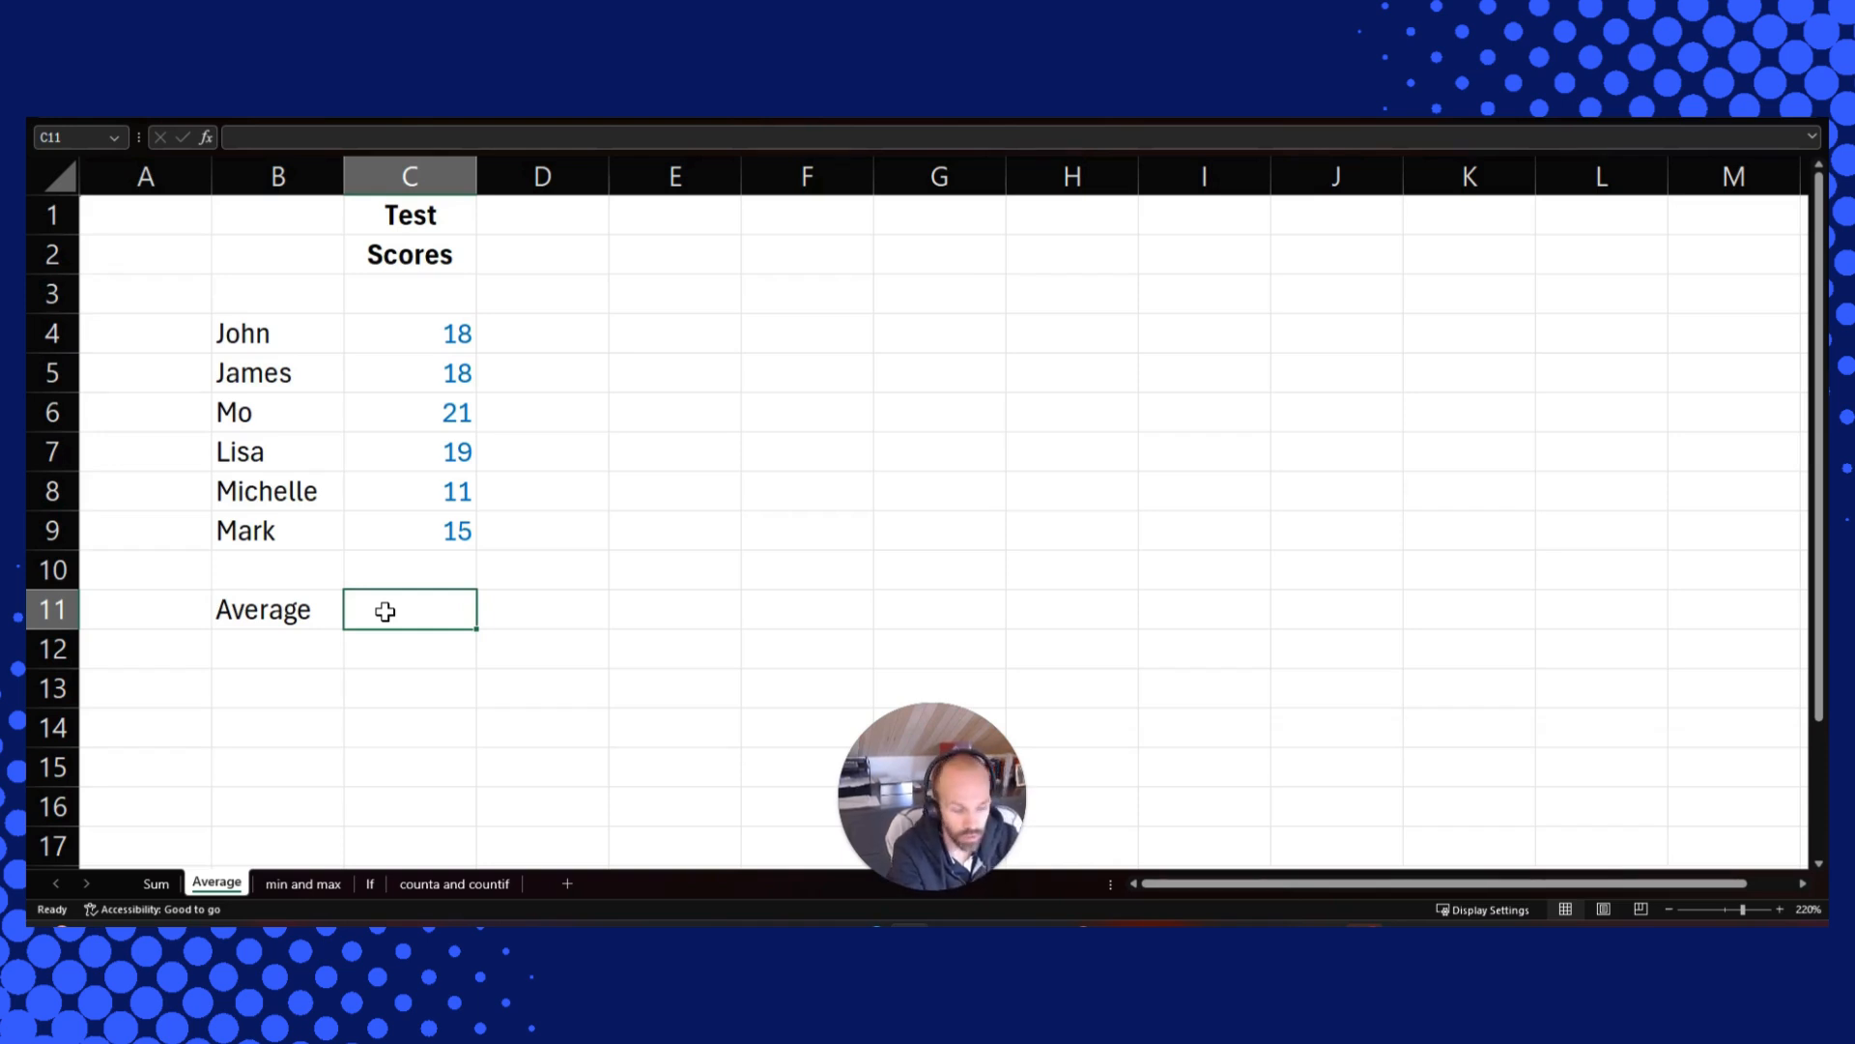
pyautogui.write('=ave')
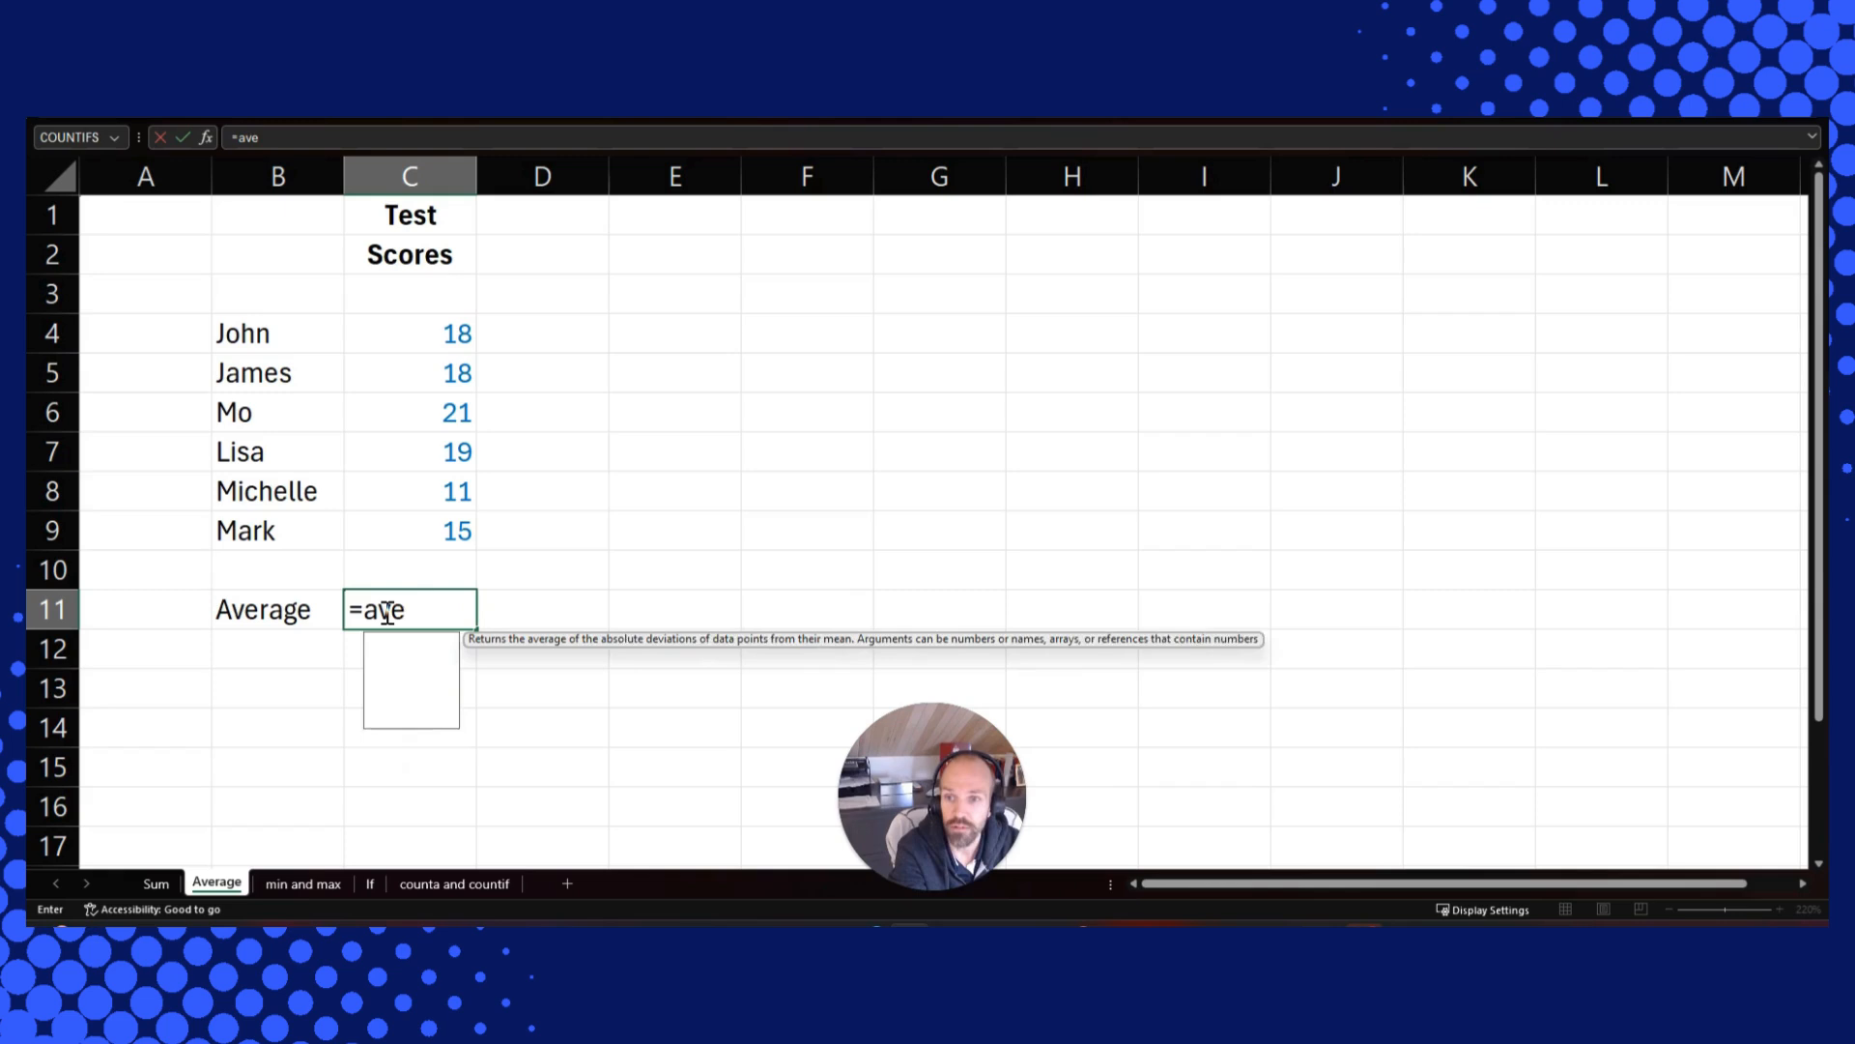
pyautogui.write('rage(')
pyautogui.press('Up')
pyautogui.press('Up')
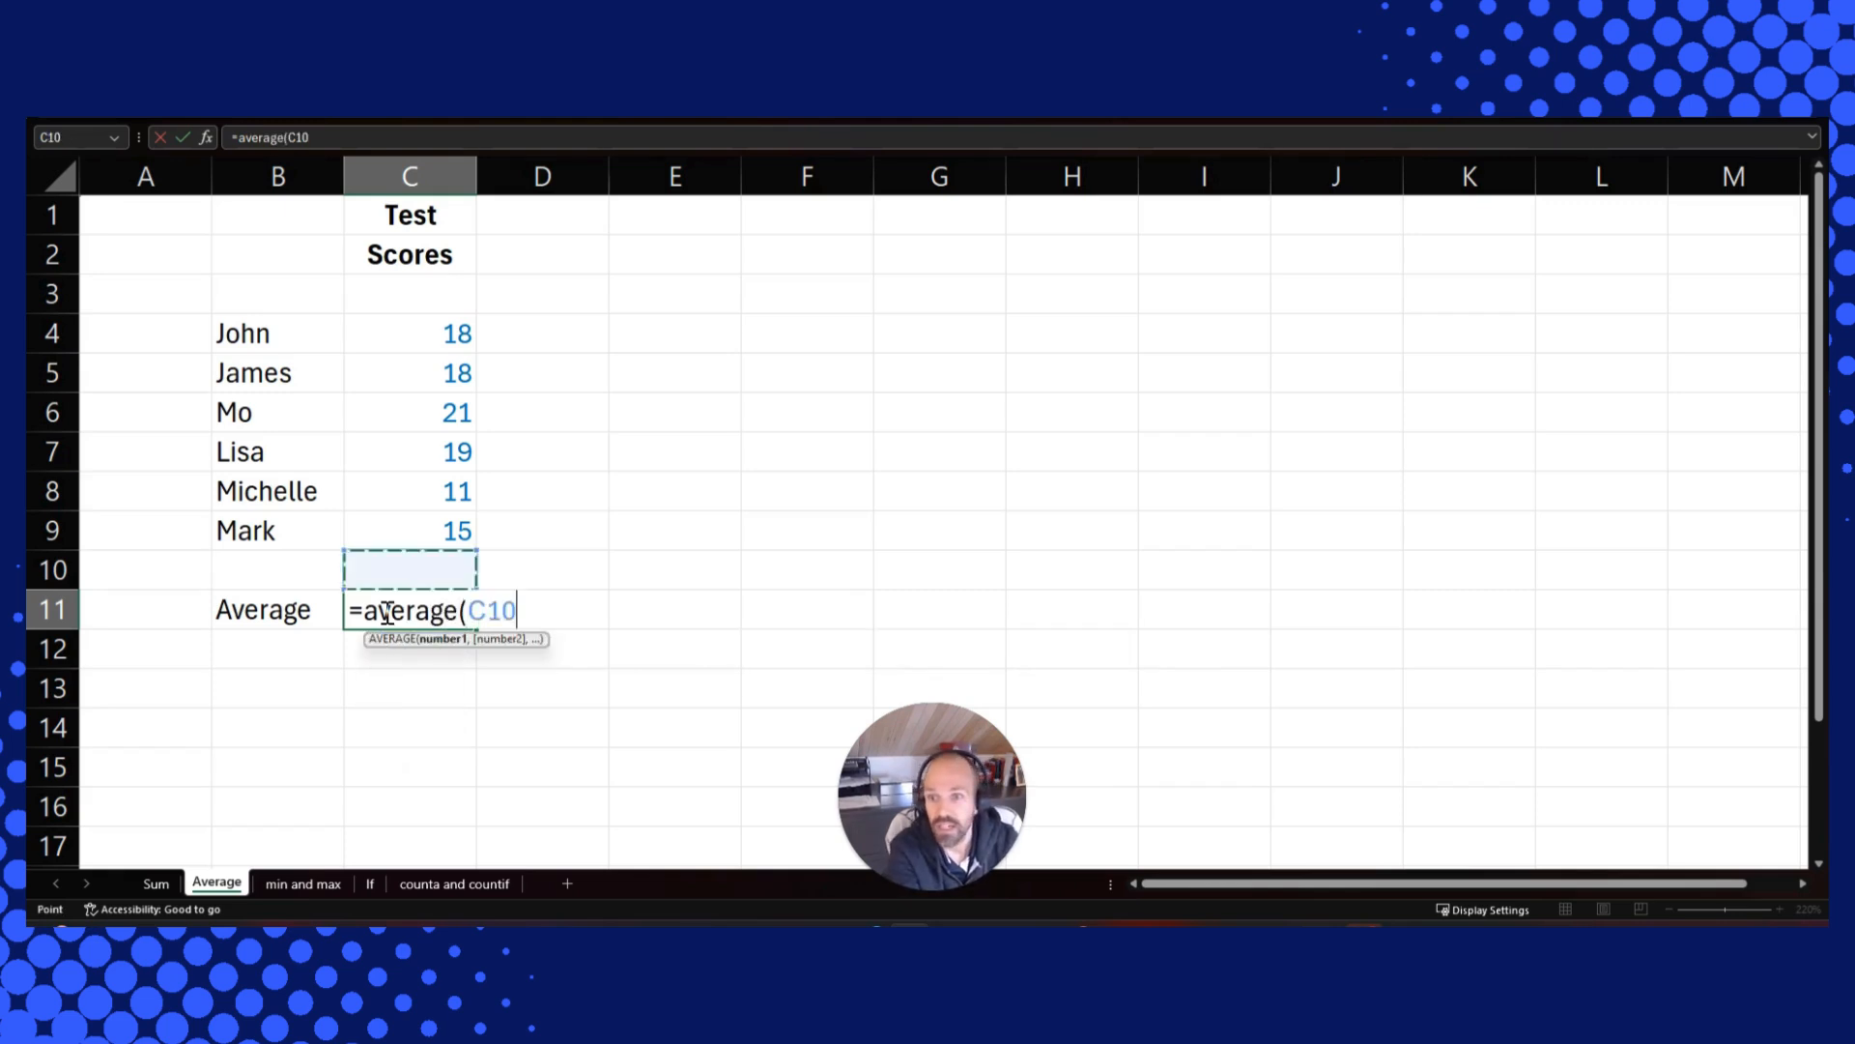
pyautogui.hotkey('shift', 'Up')
pyautogui.hotkey('shift', 'Up')
pyautogui.hotkey('shift', 'Up')
pyautogui.hotkey('shift', 'Up')
pyautogui.hotkey('shift', 'Up')
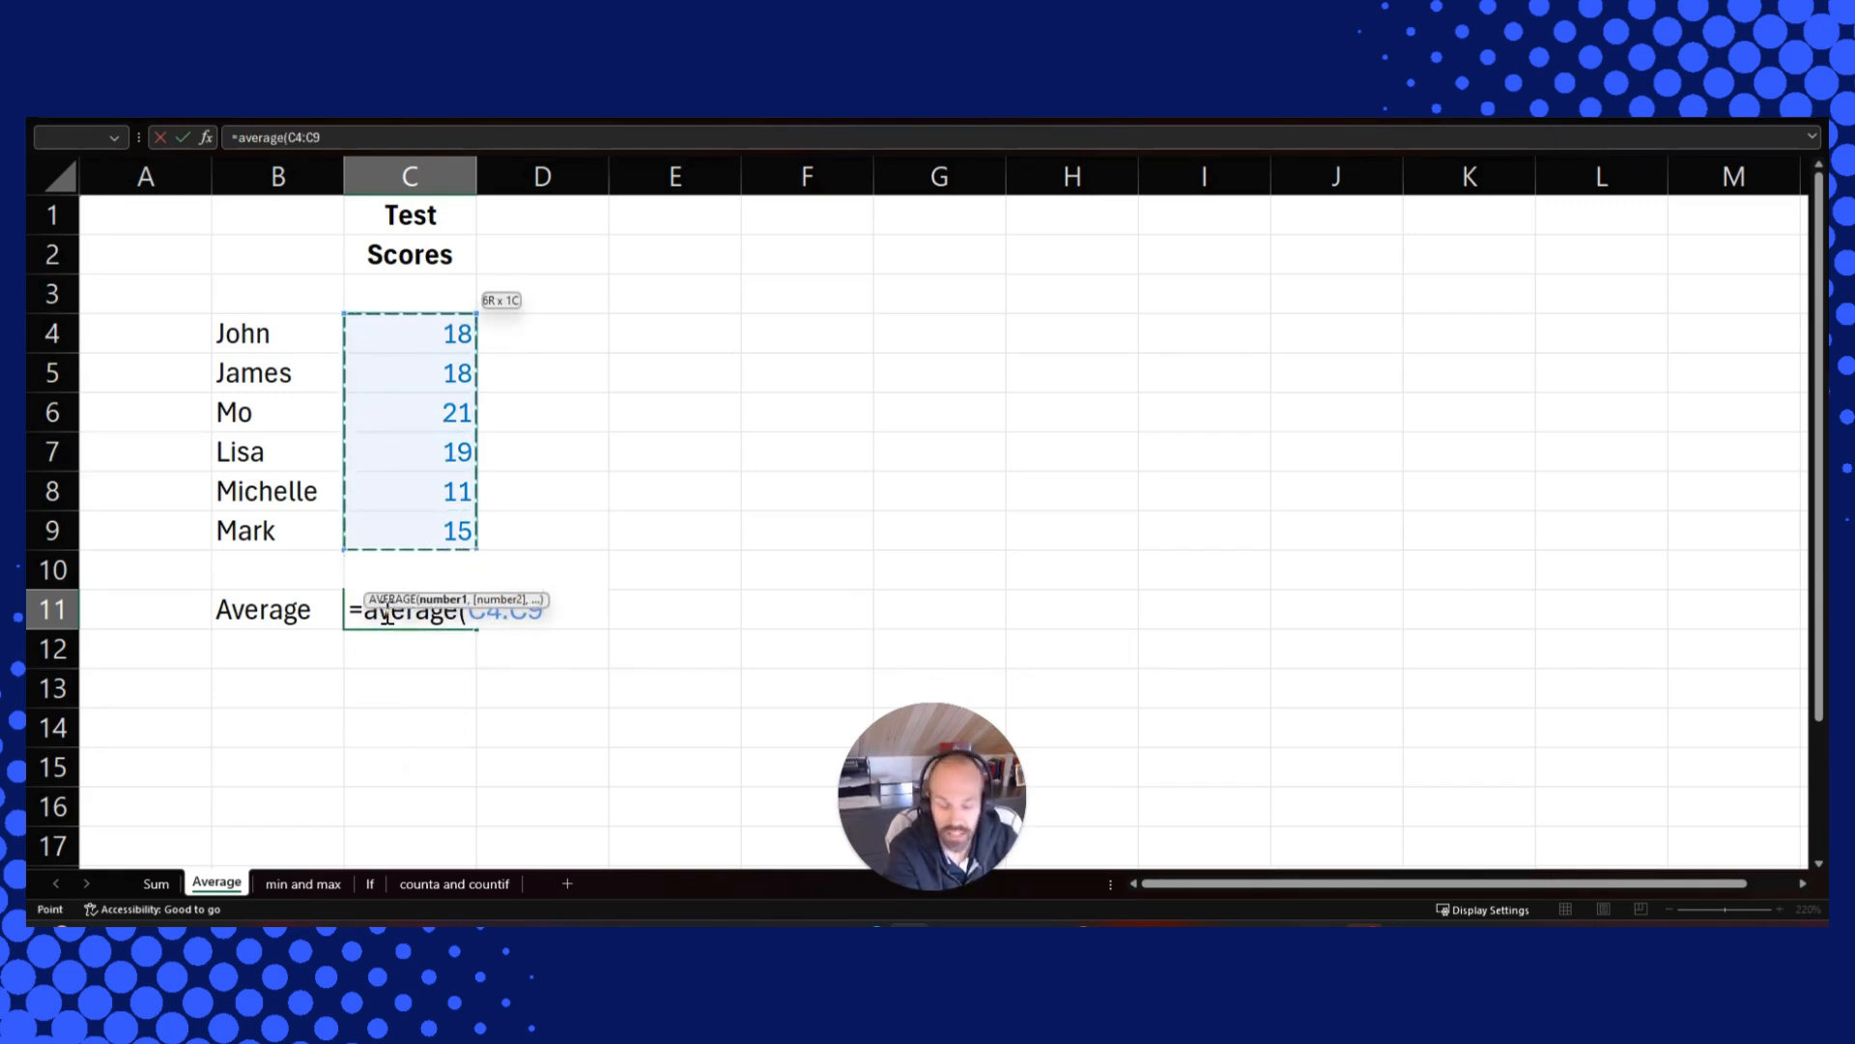
pyautogui.write(')')
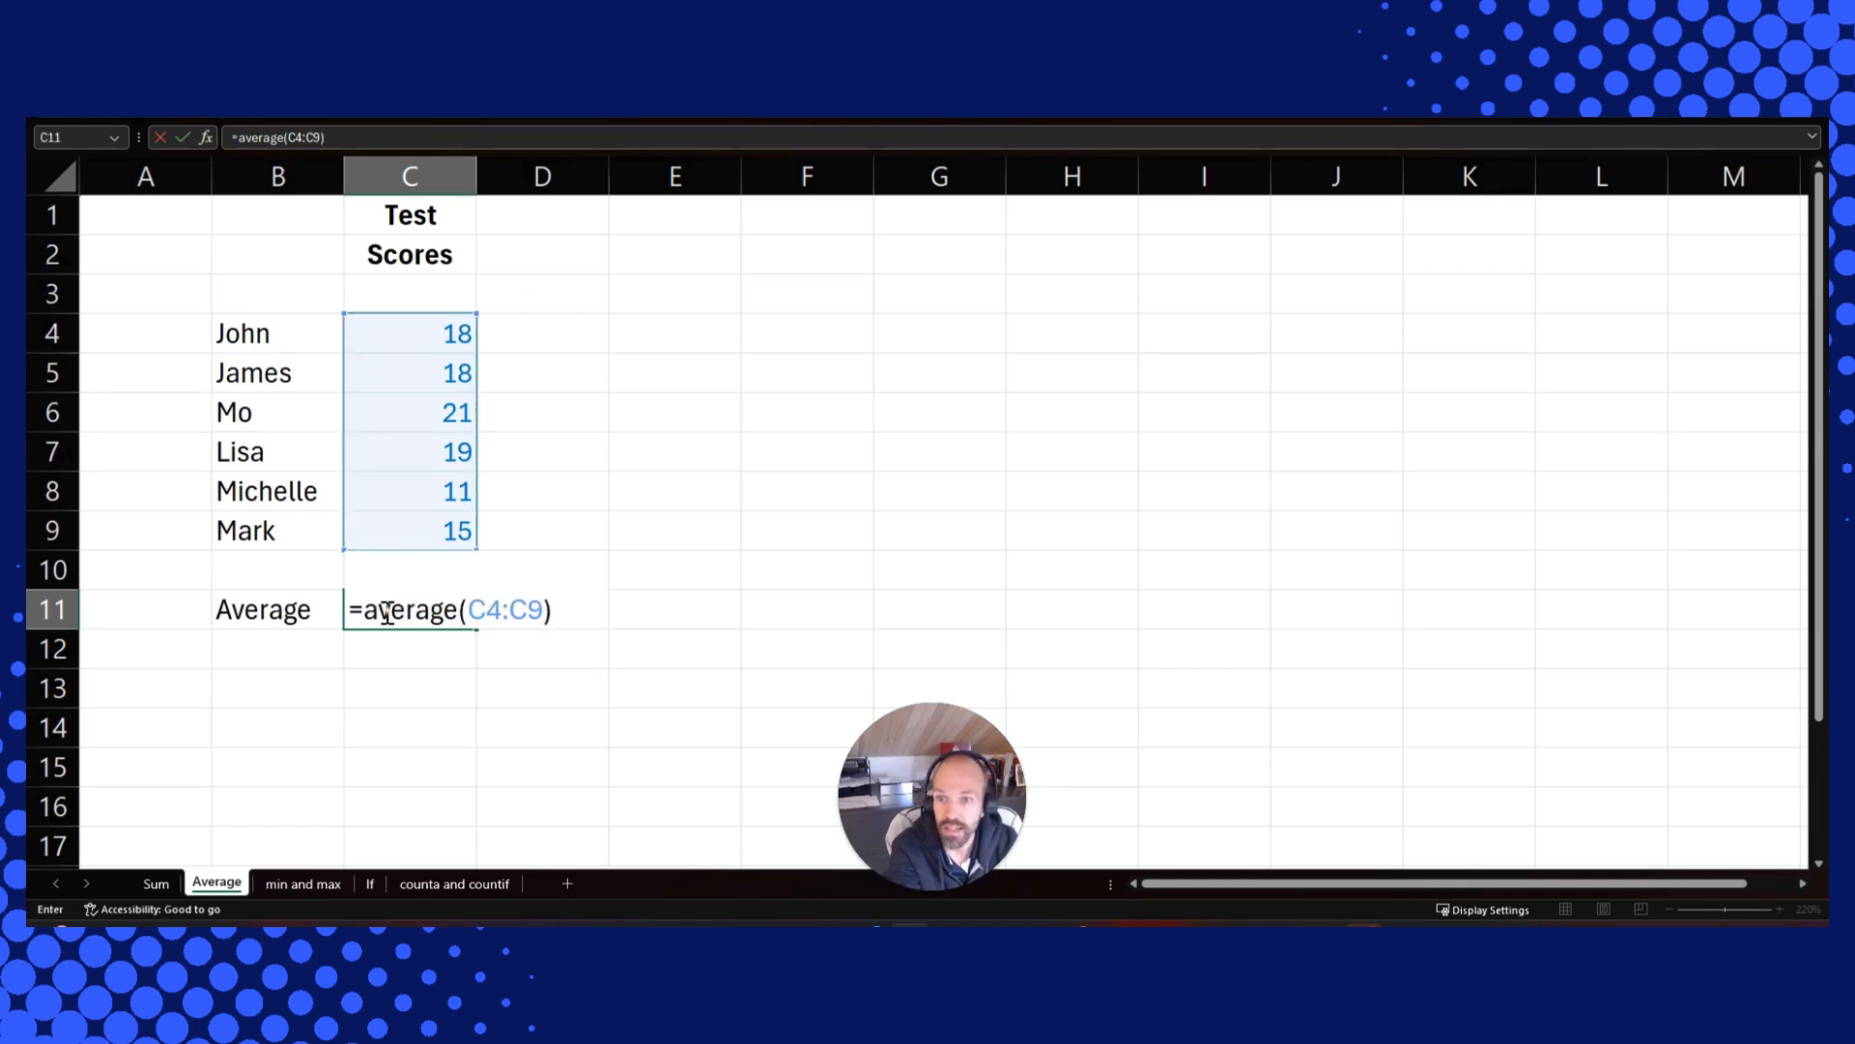
pyautogui.press('Return')
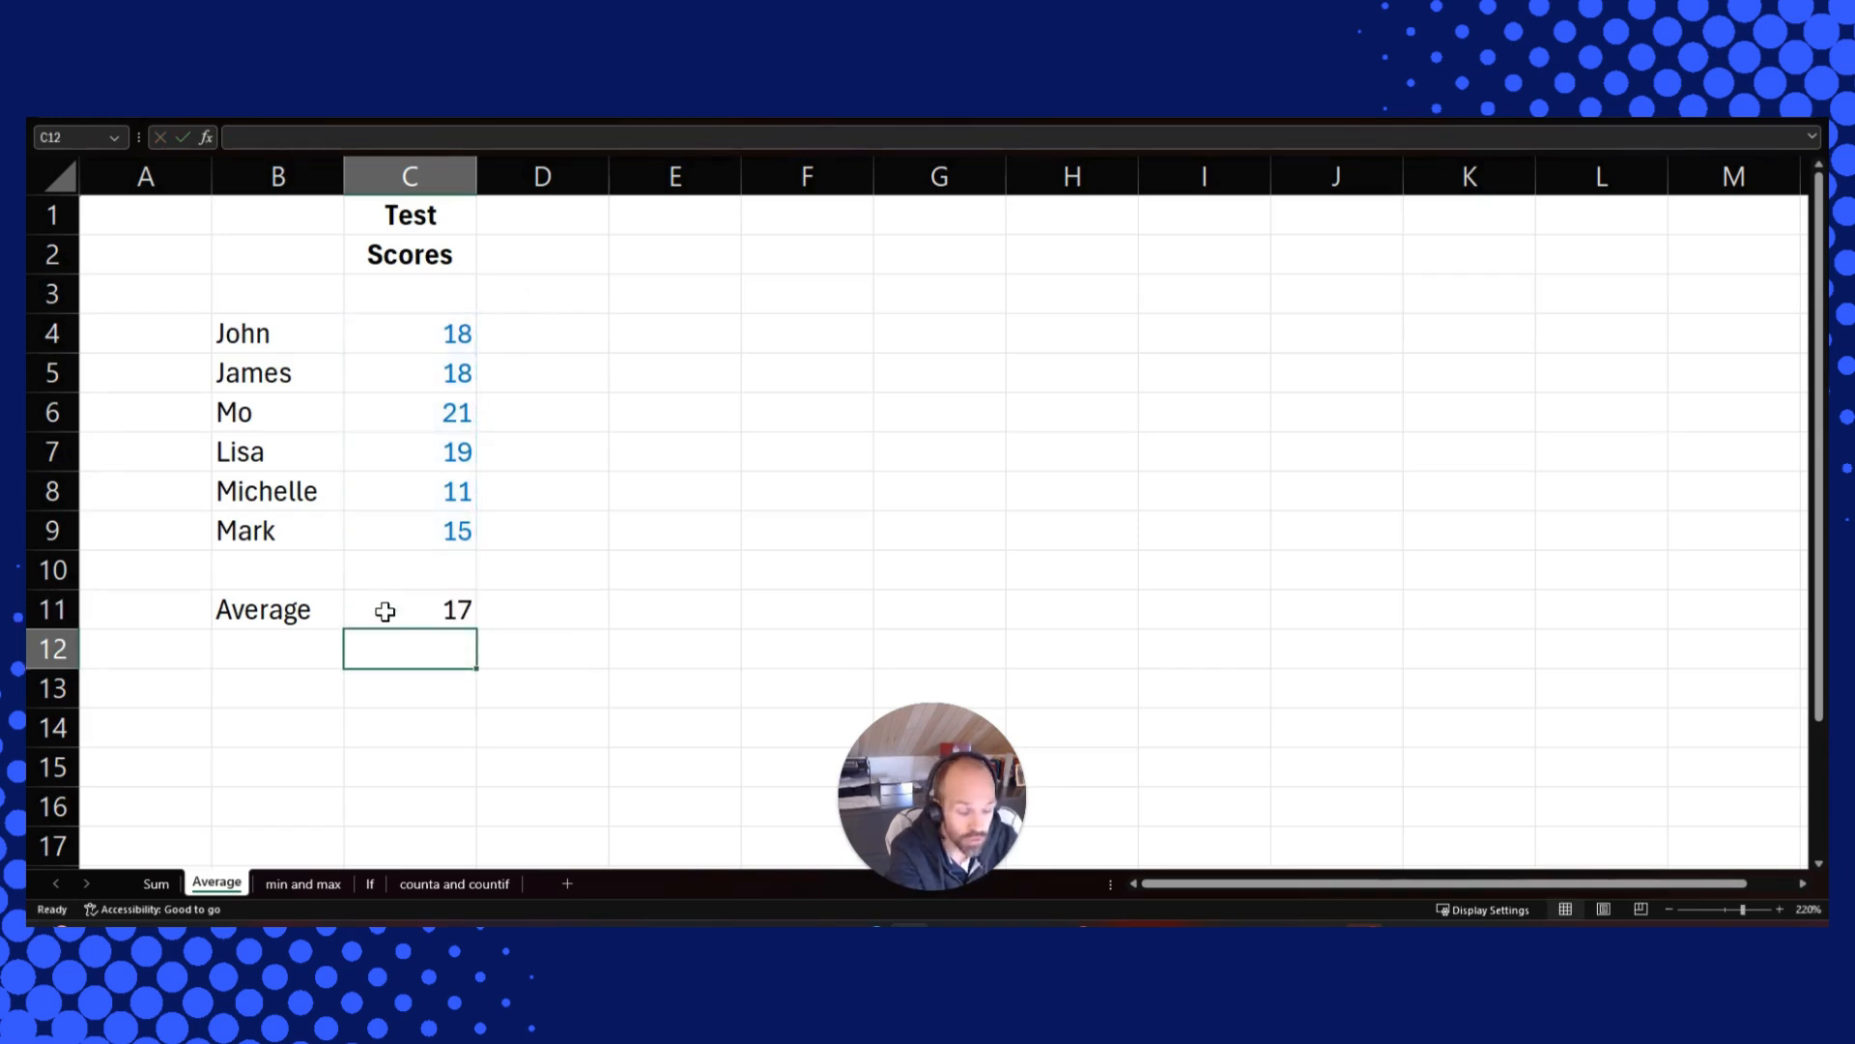
# Label B12 as Median and enter a MEDIAN formula in C12 over the scores in C4:C9
pyautogui.press('Left')
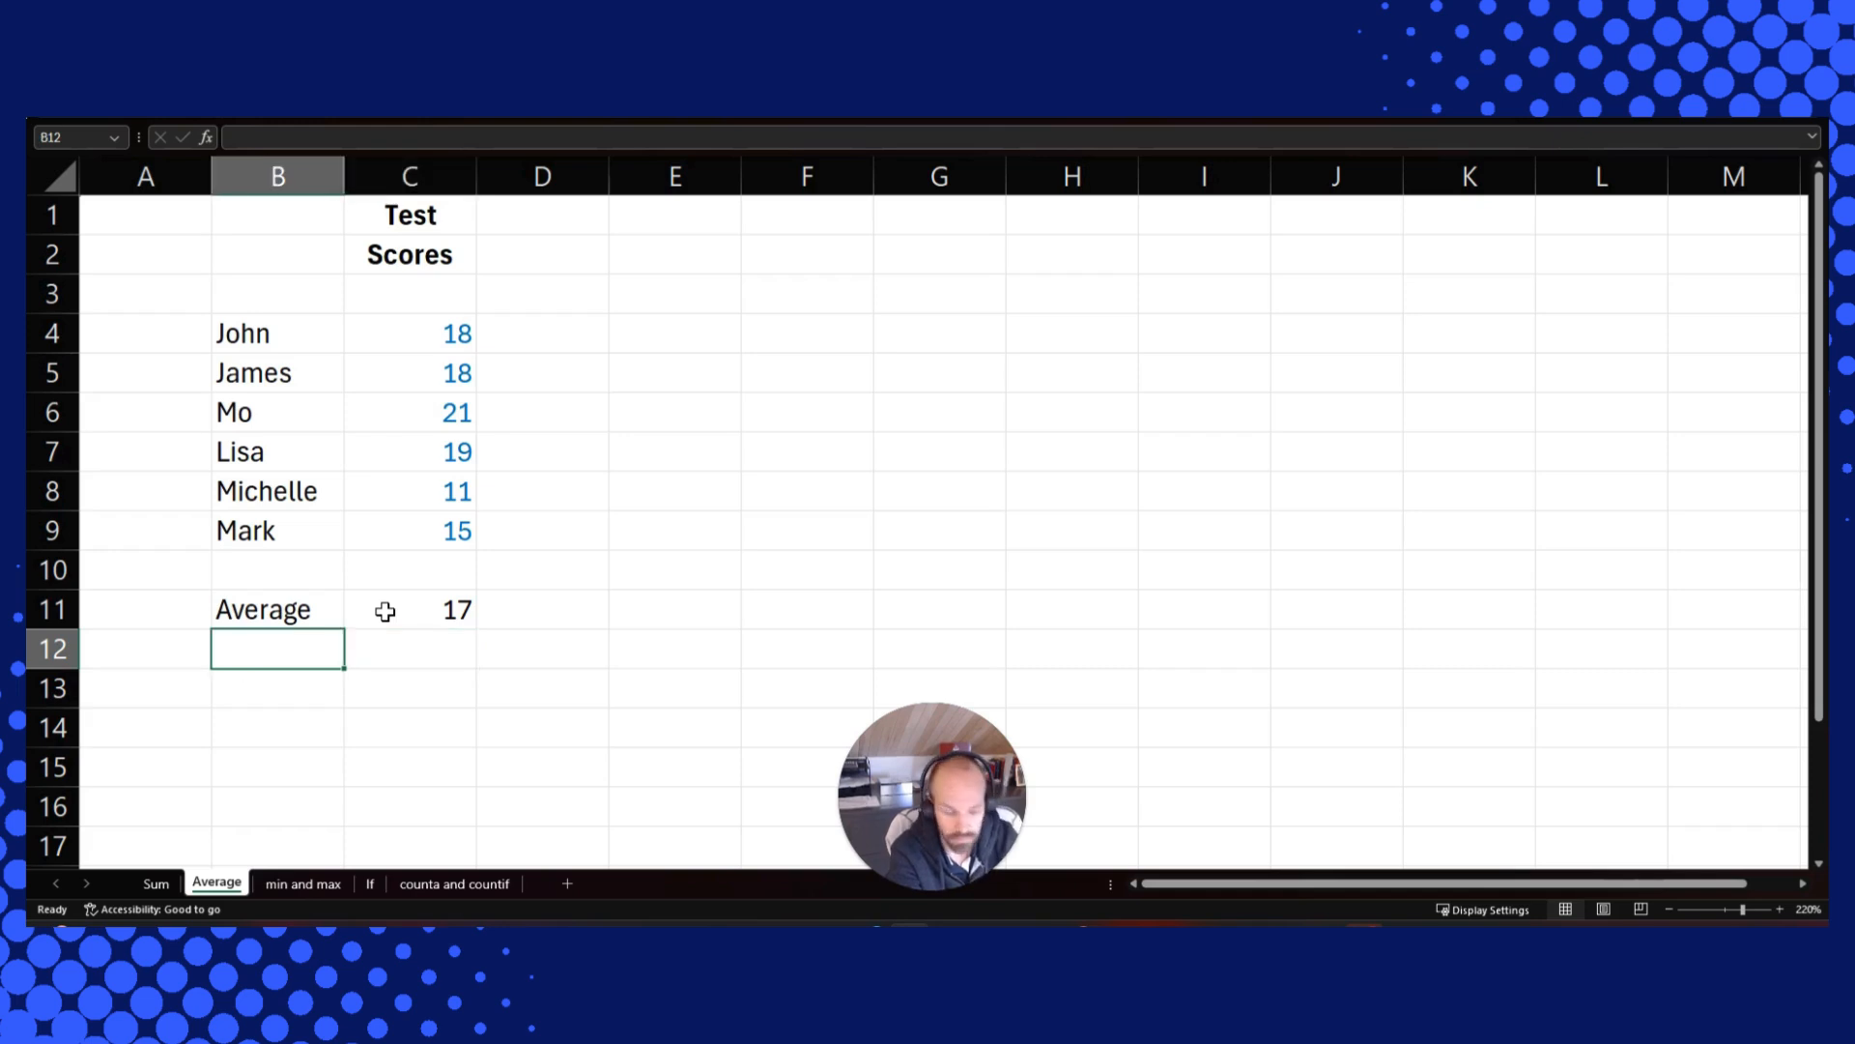
pyautogui.write('Median')
pyautogui.press('Tab')
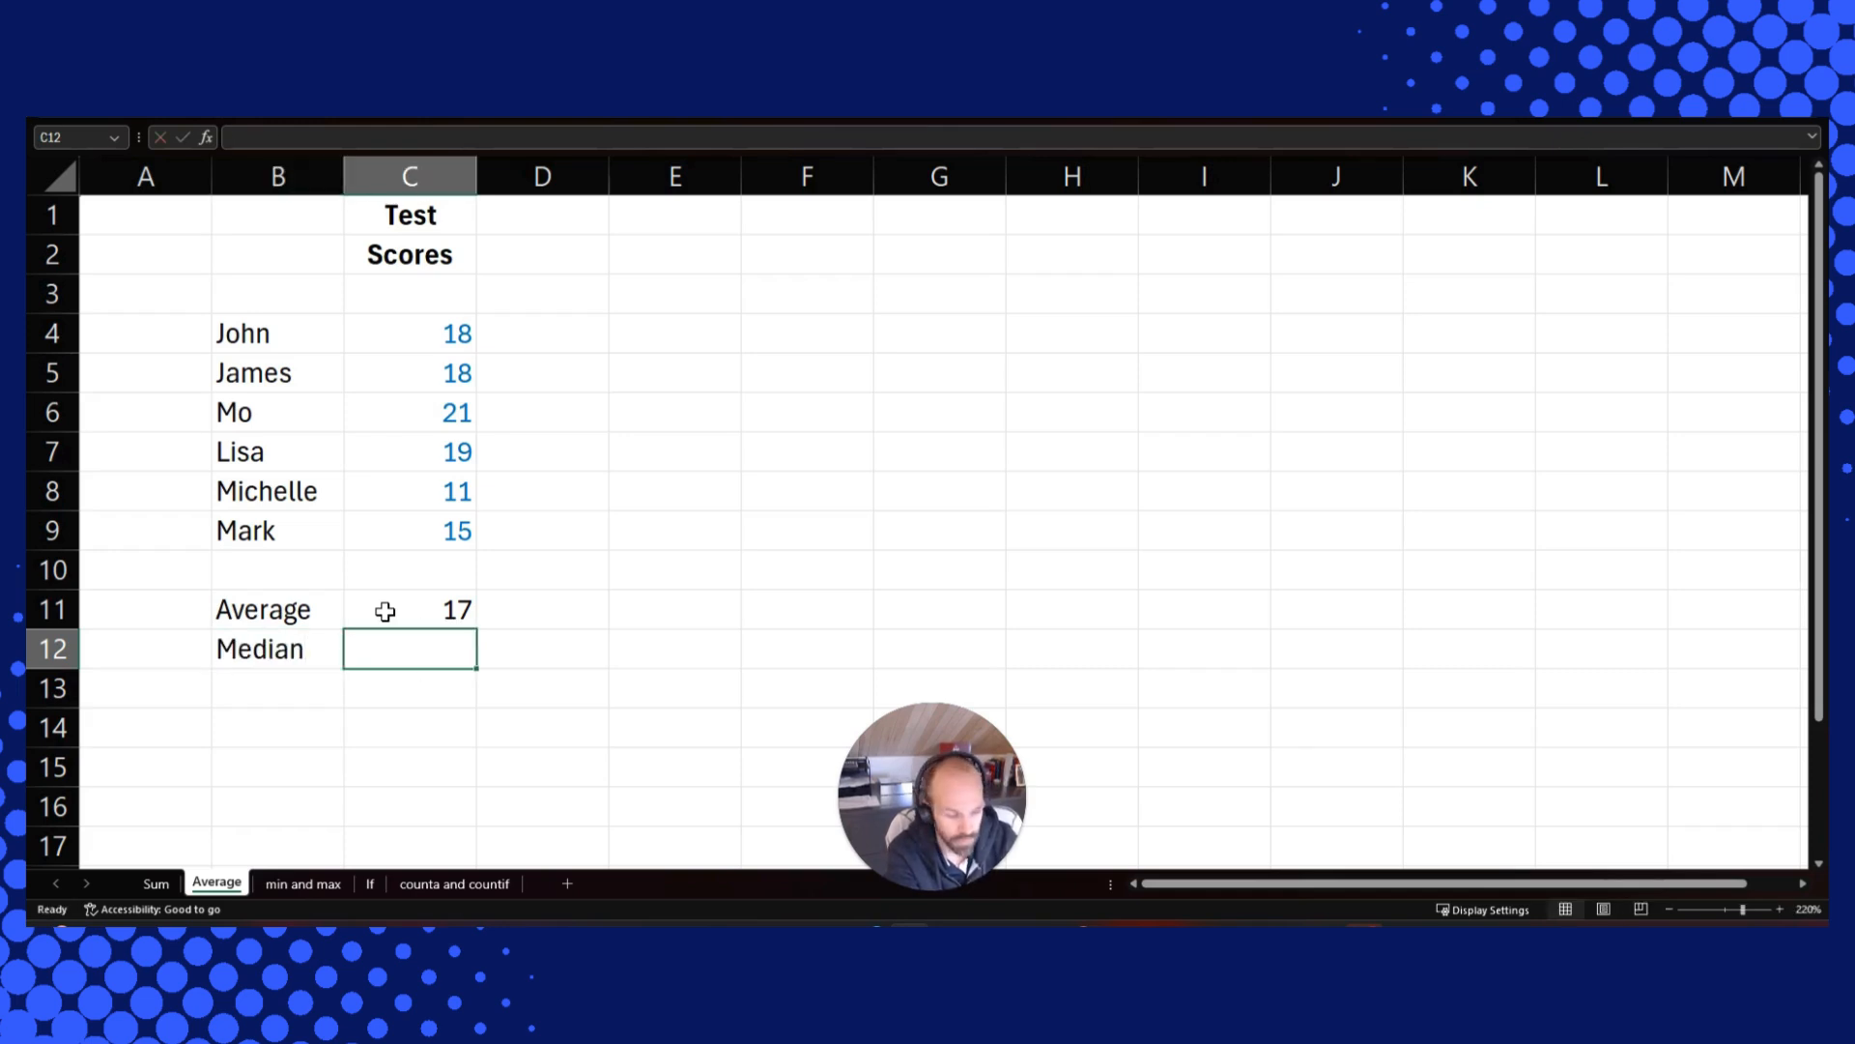
pyautogui.write('=median')
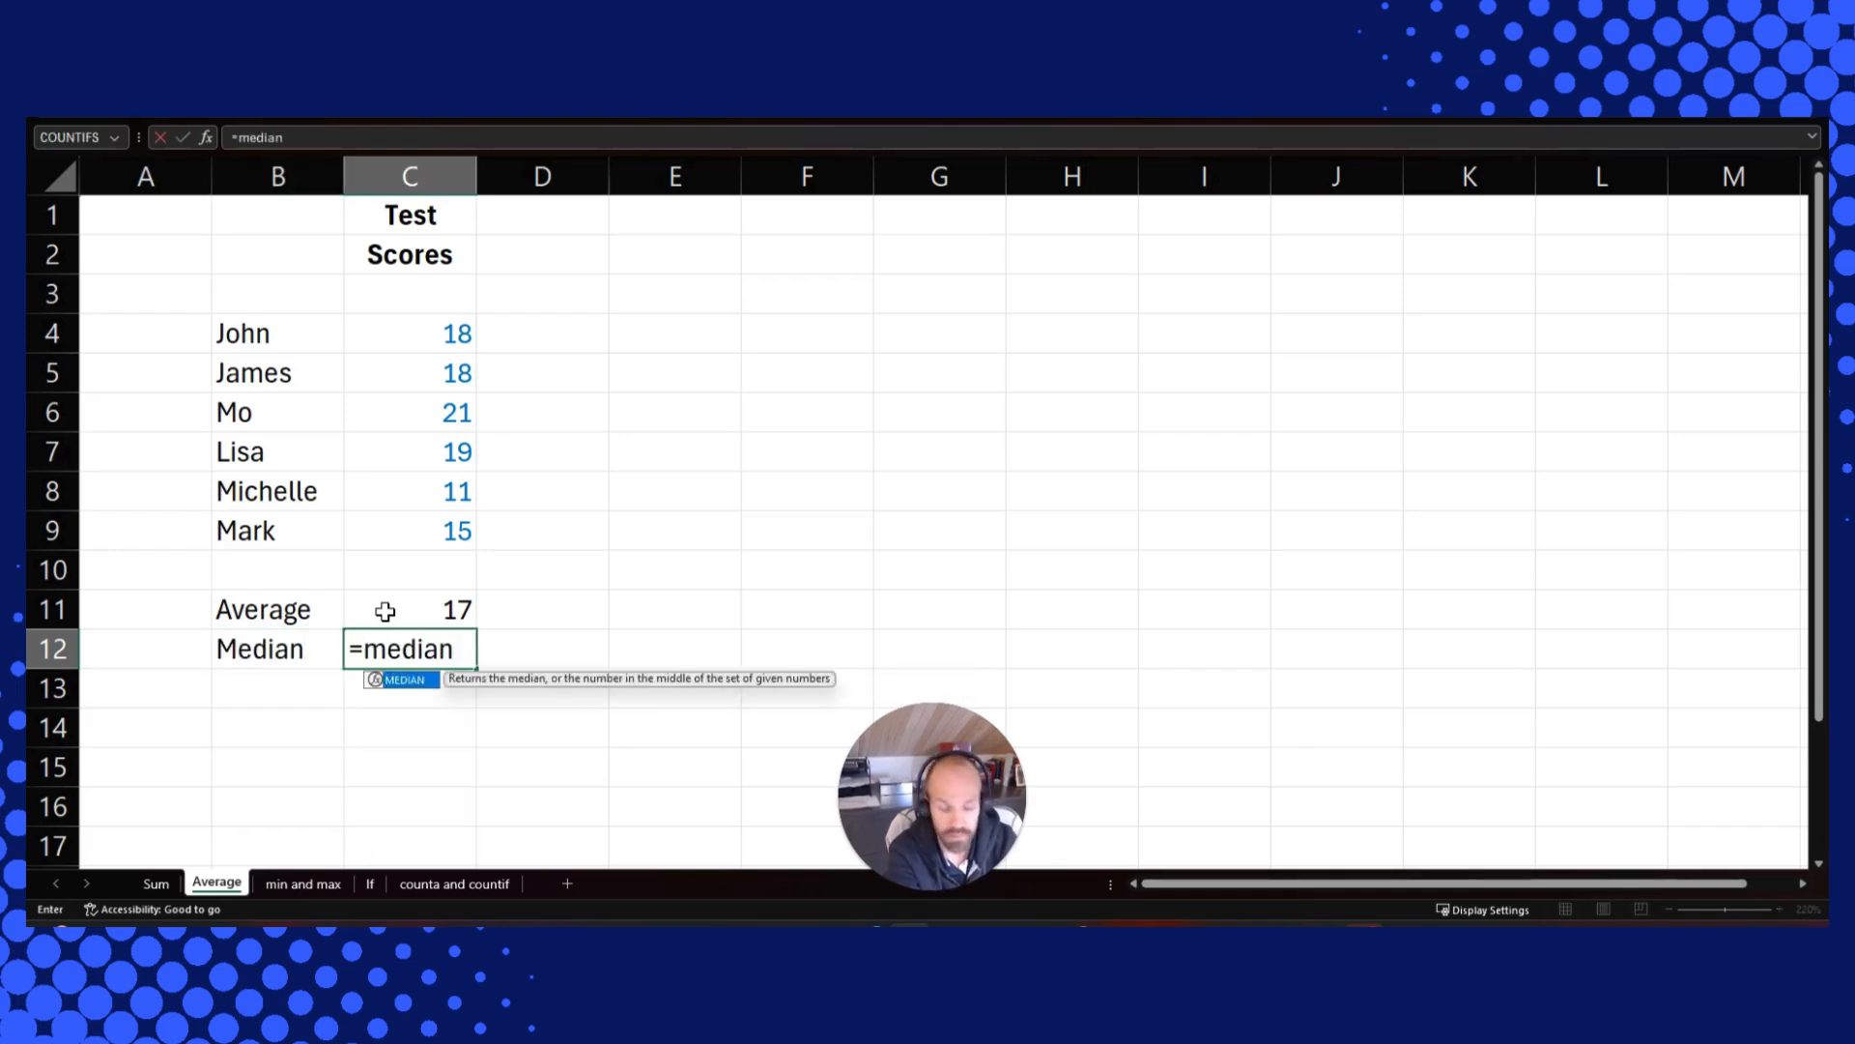
pyautogui.write('(')
pyautogui.press('Up')
pyautogui.press('Up')
pyautogui.press('Up')
pyautogui.press('Up')
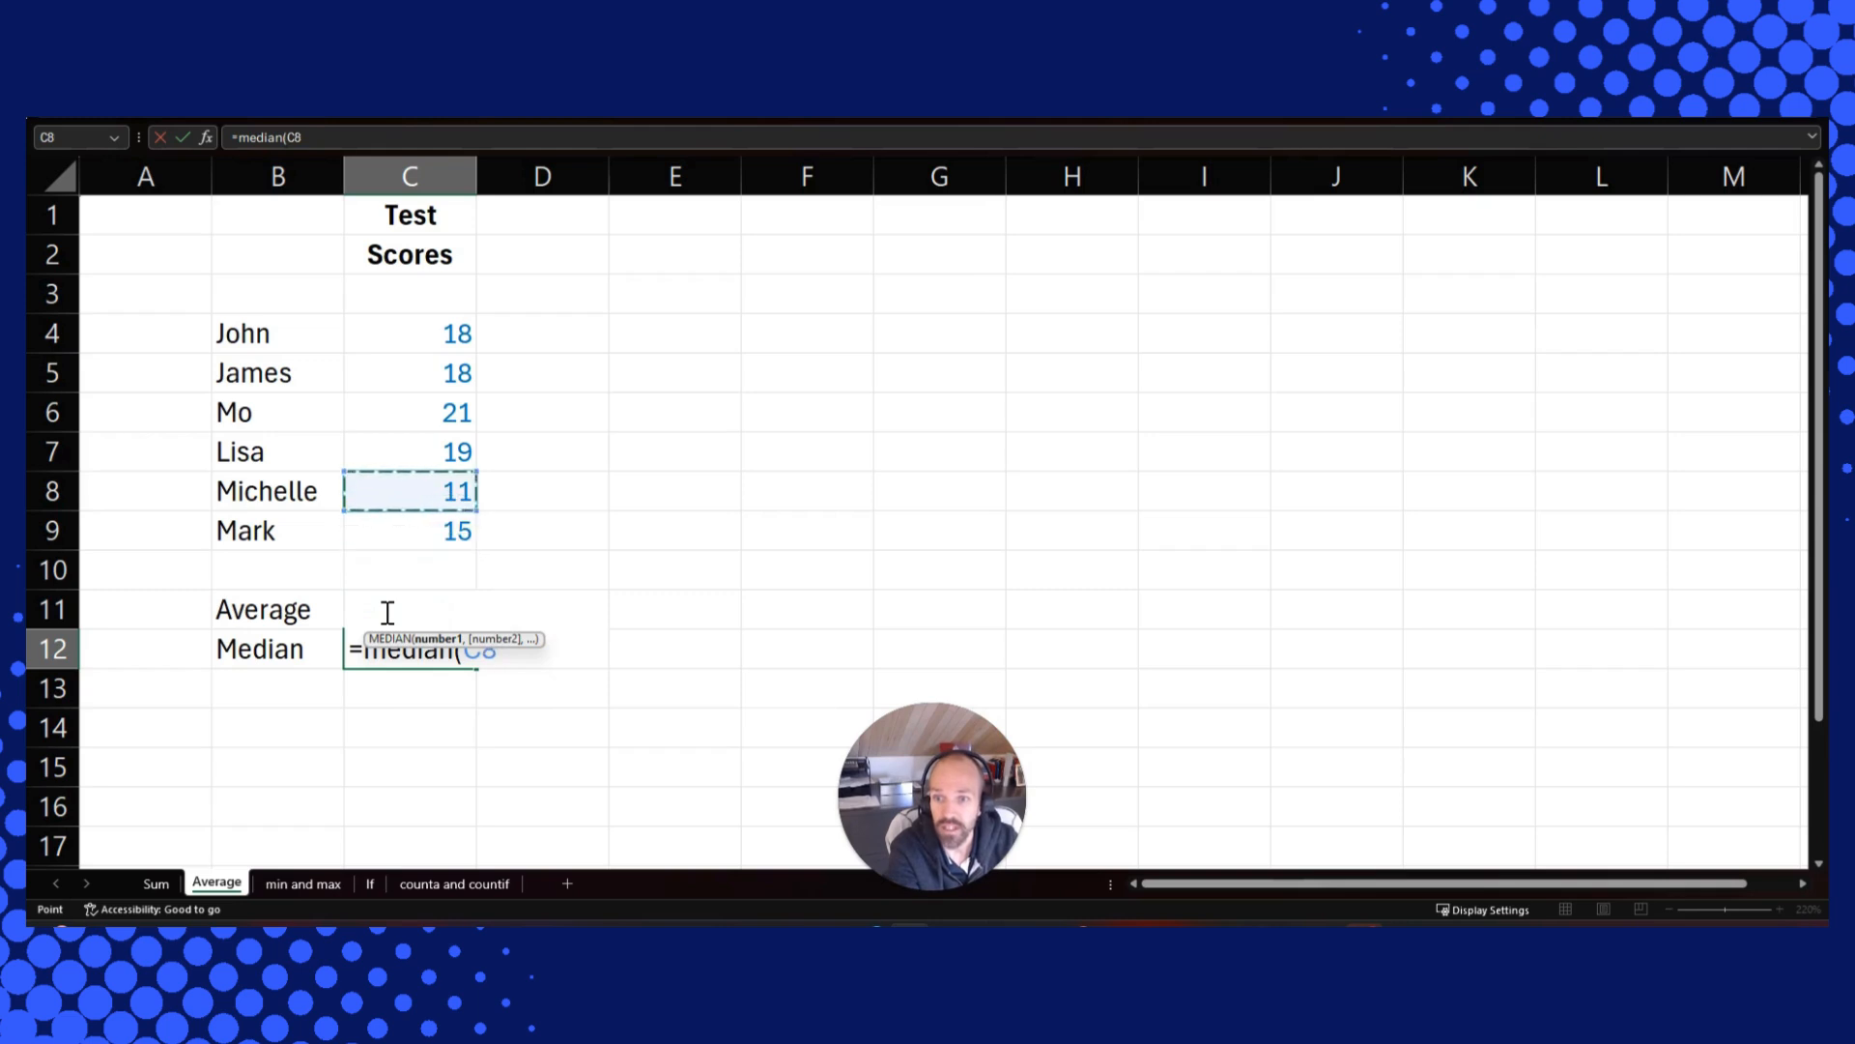
pyautogui.press('Down')
pyautogui.hotkey('shift', 'Up')
pyautogui.hotkey('shift', 'Up')
pyautogui.hotkey('shift', 'Up')
pyautogui.hotkey('shift', 'Up')
pyautogui.hotkey('shift', 'Up')
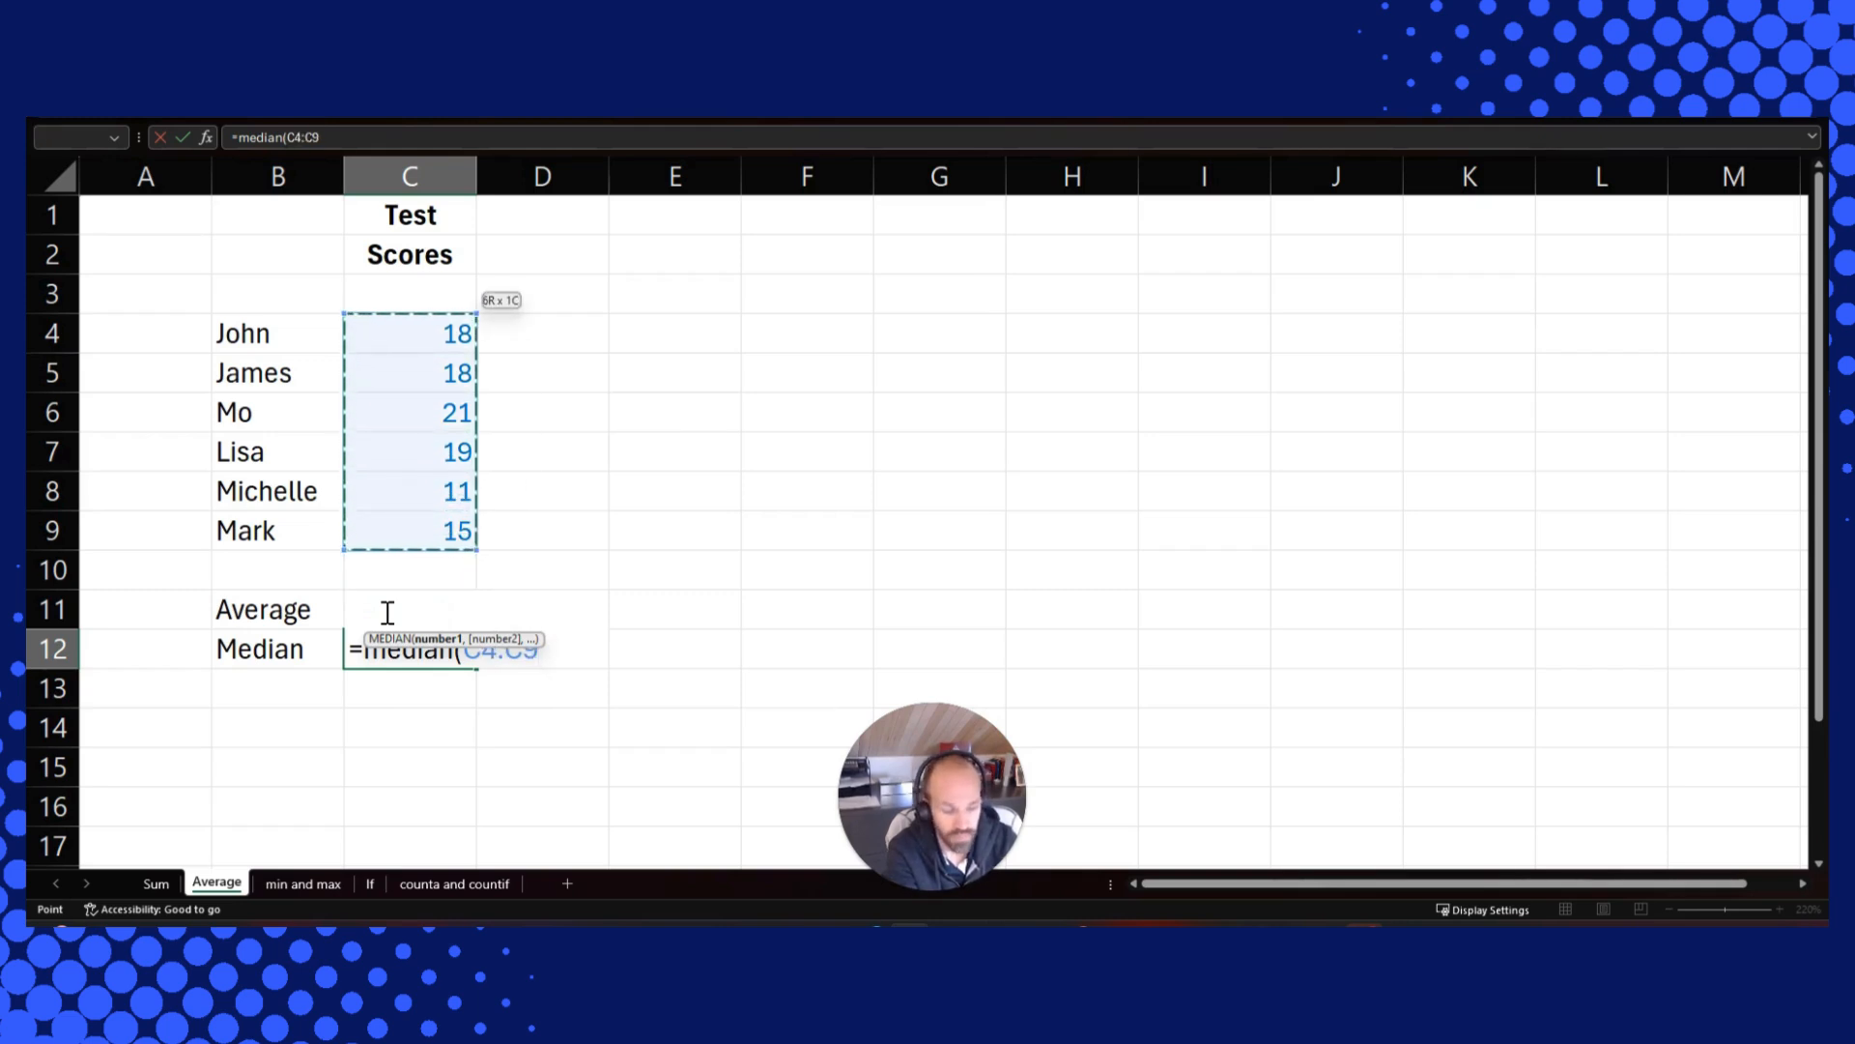
pyautogui.write(')')
pyautogui.press('Return')
pyautogui.press('Up')
pyautogui.press('Up')
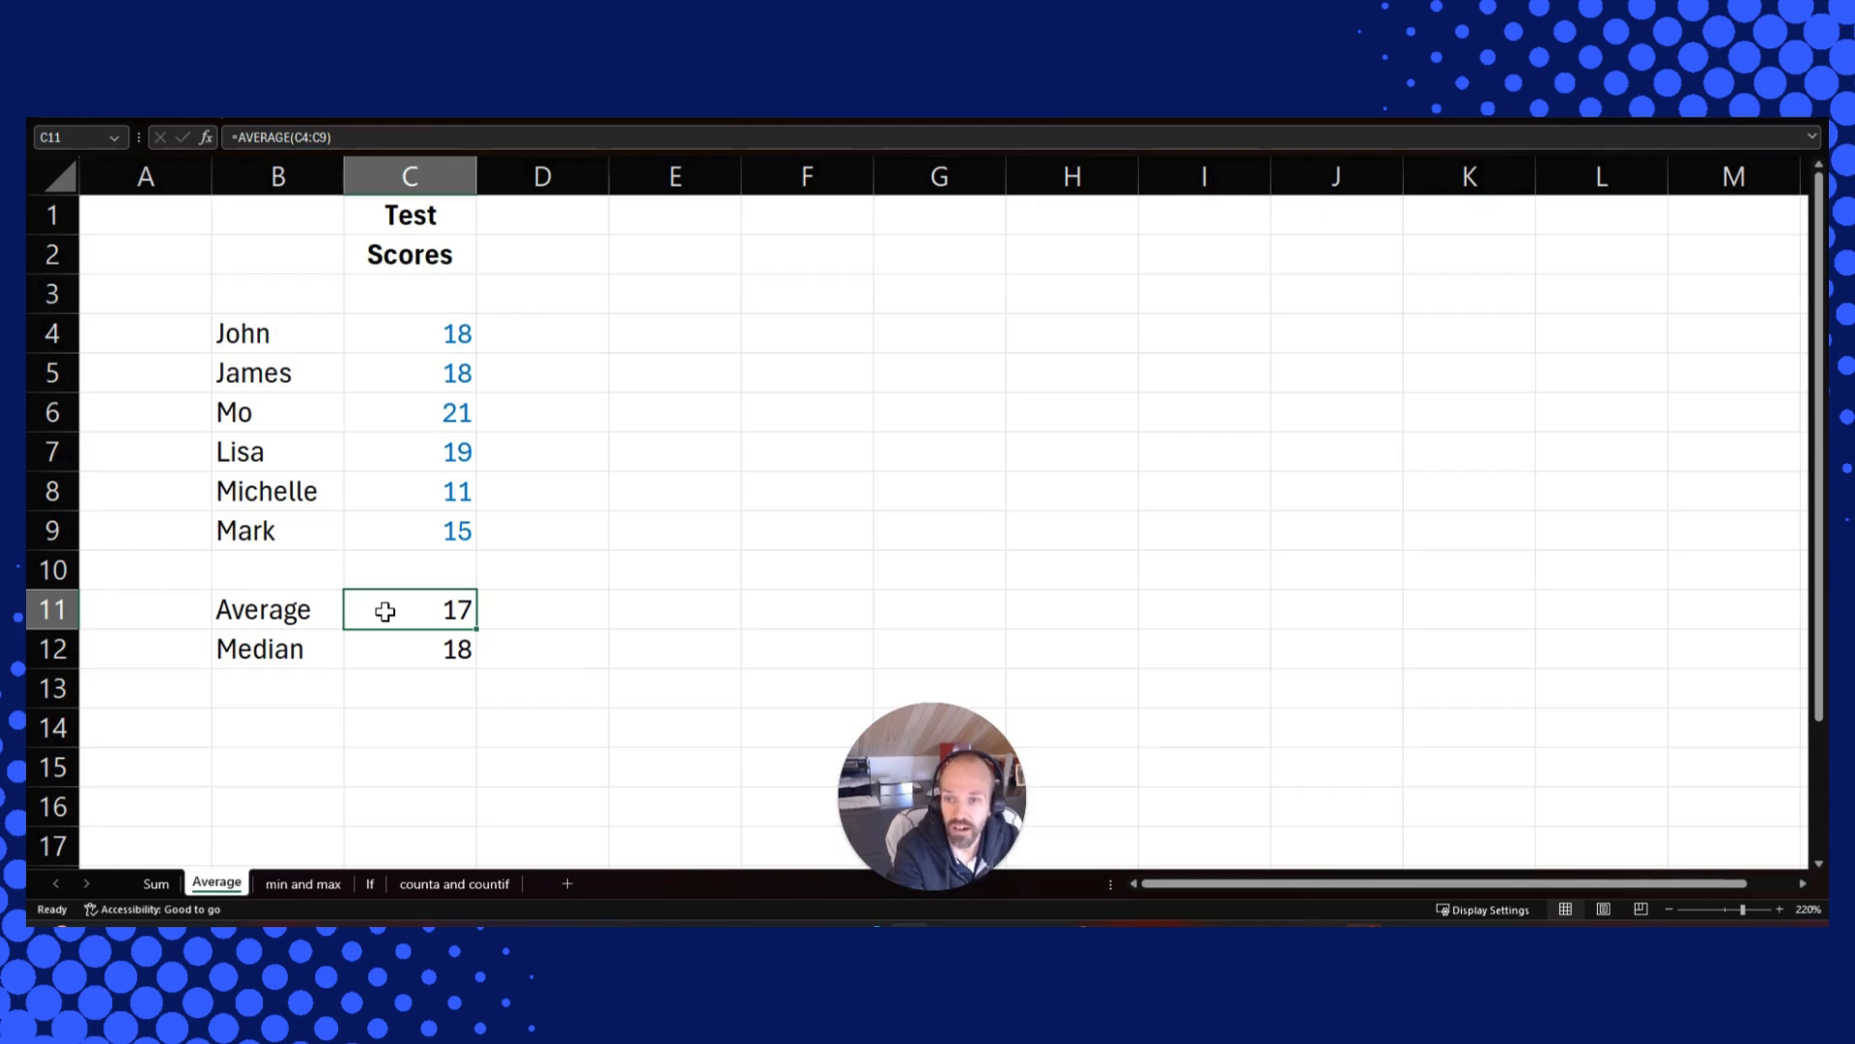
# On the min and max sheet, enter a MIN formula in C11 over the scores in C4:C9
pyautogui.hotkey('ctrl', 'pagedown')
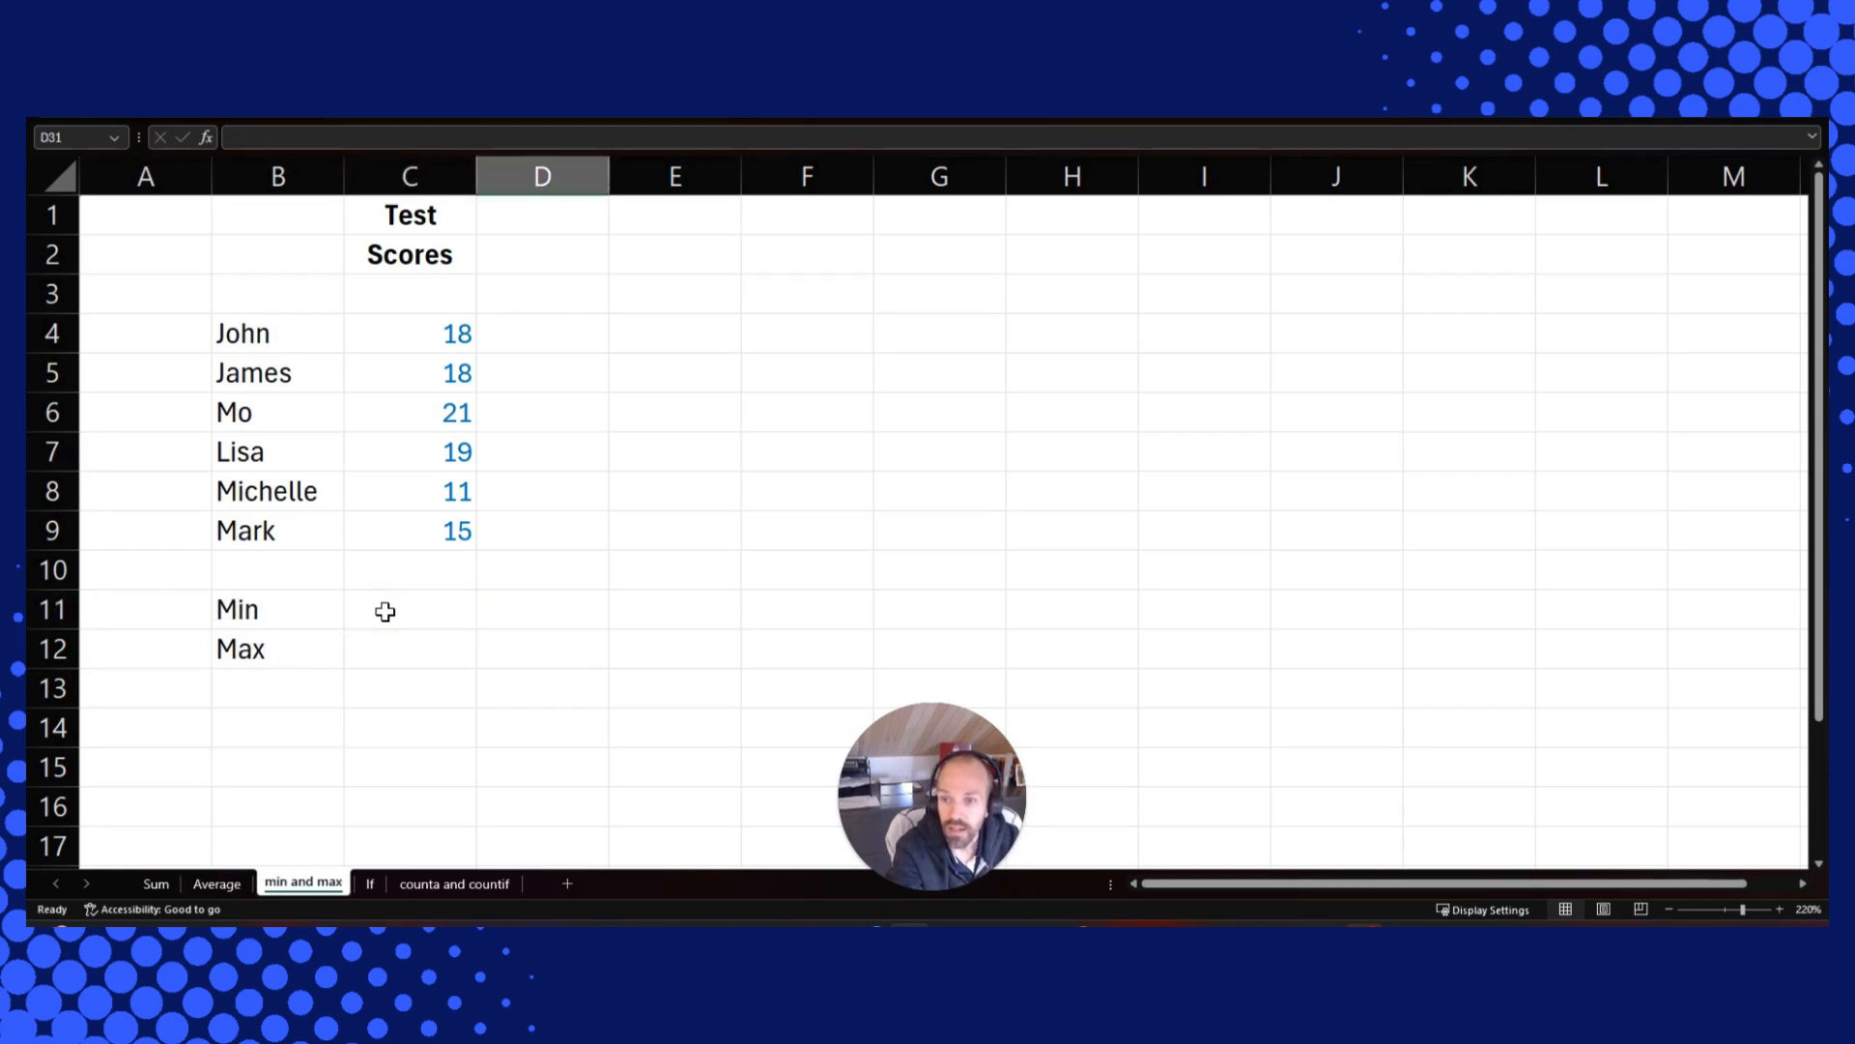
pyautogui.press('pageup')
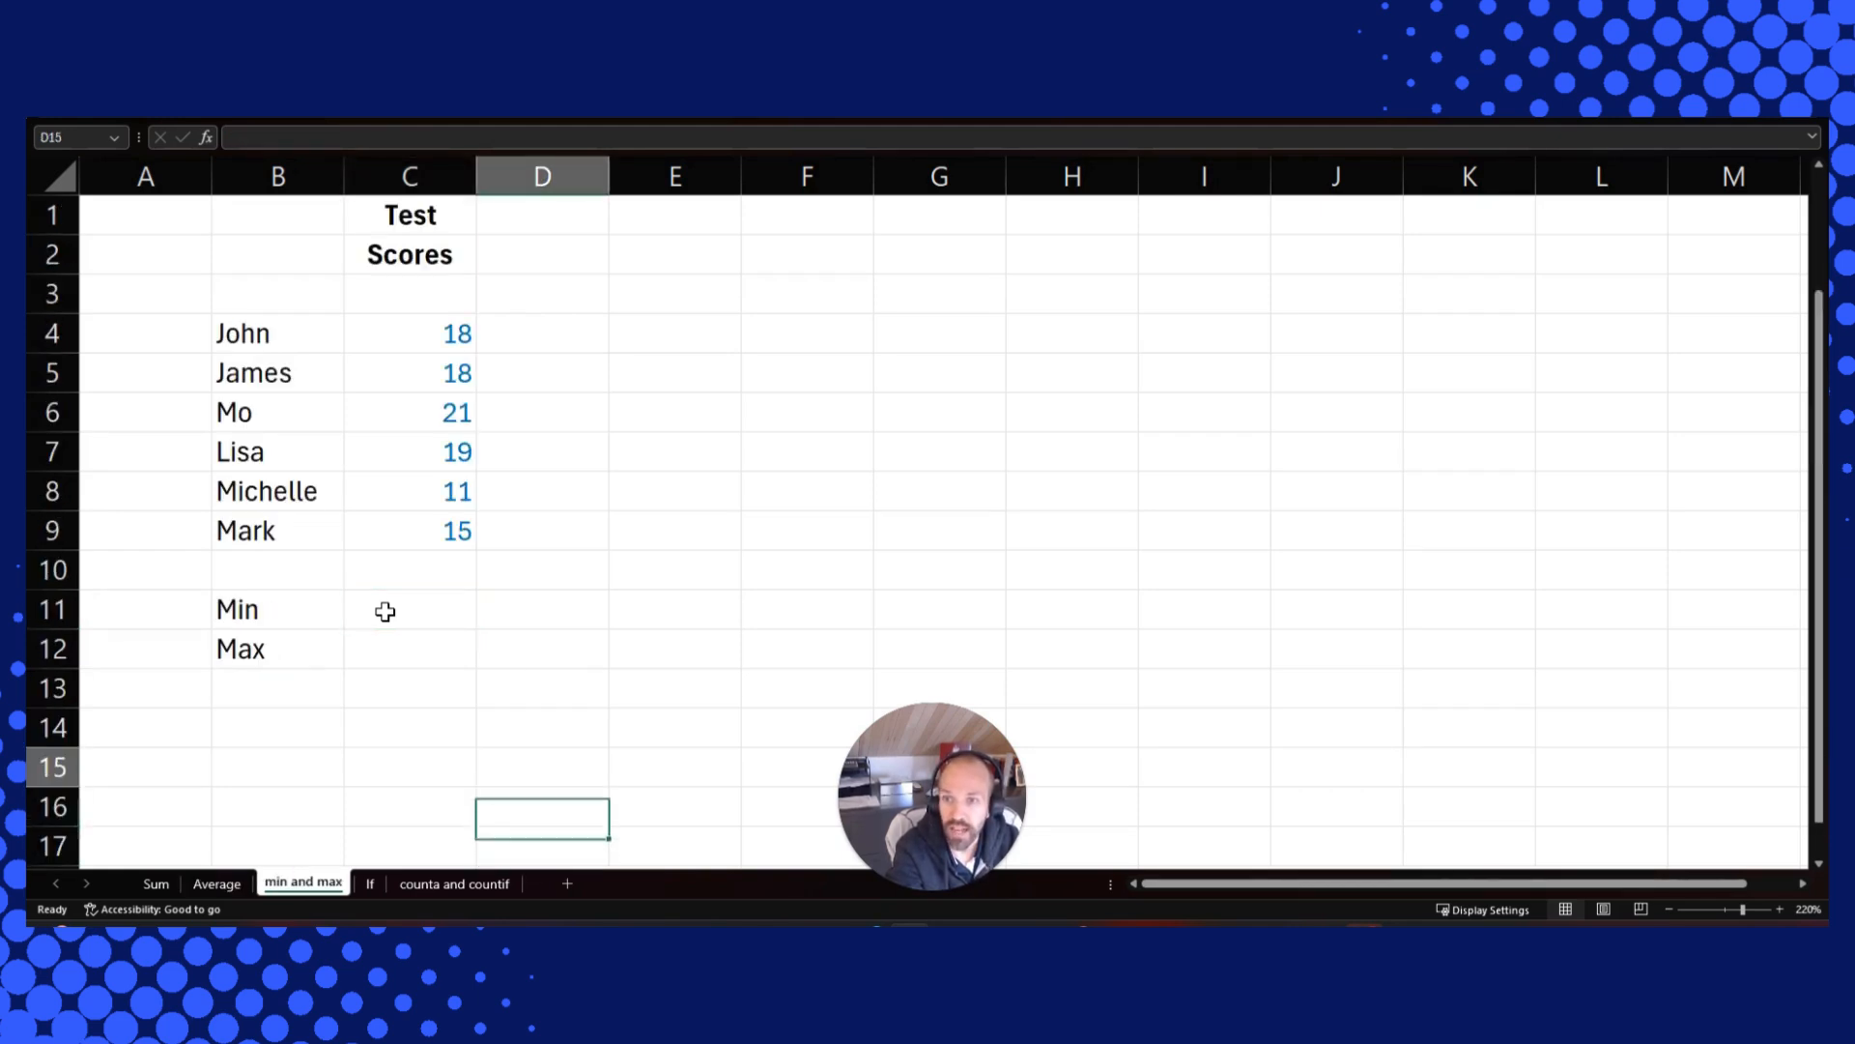
pyautogui.press('Up')
pyautogui.press('Up')
pyautogui.press('Up')
pyautogui.press('Up')
pyautogui.press('Up')
pyautogui.press('Up')
pyautogui.press('Left')
pyautogui.press('Down')
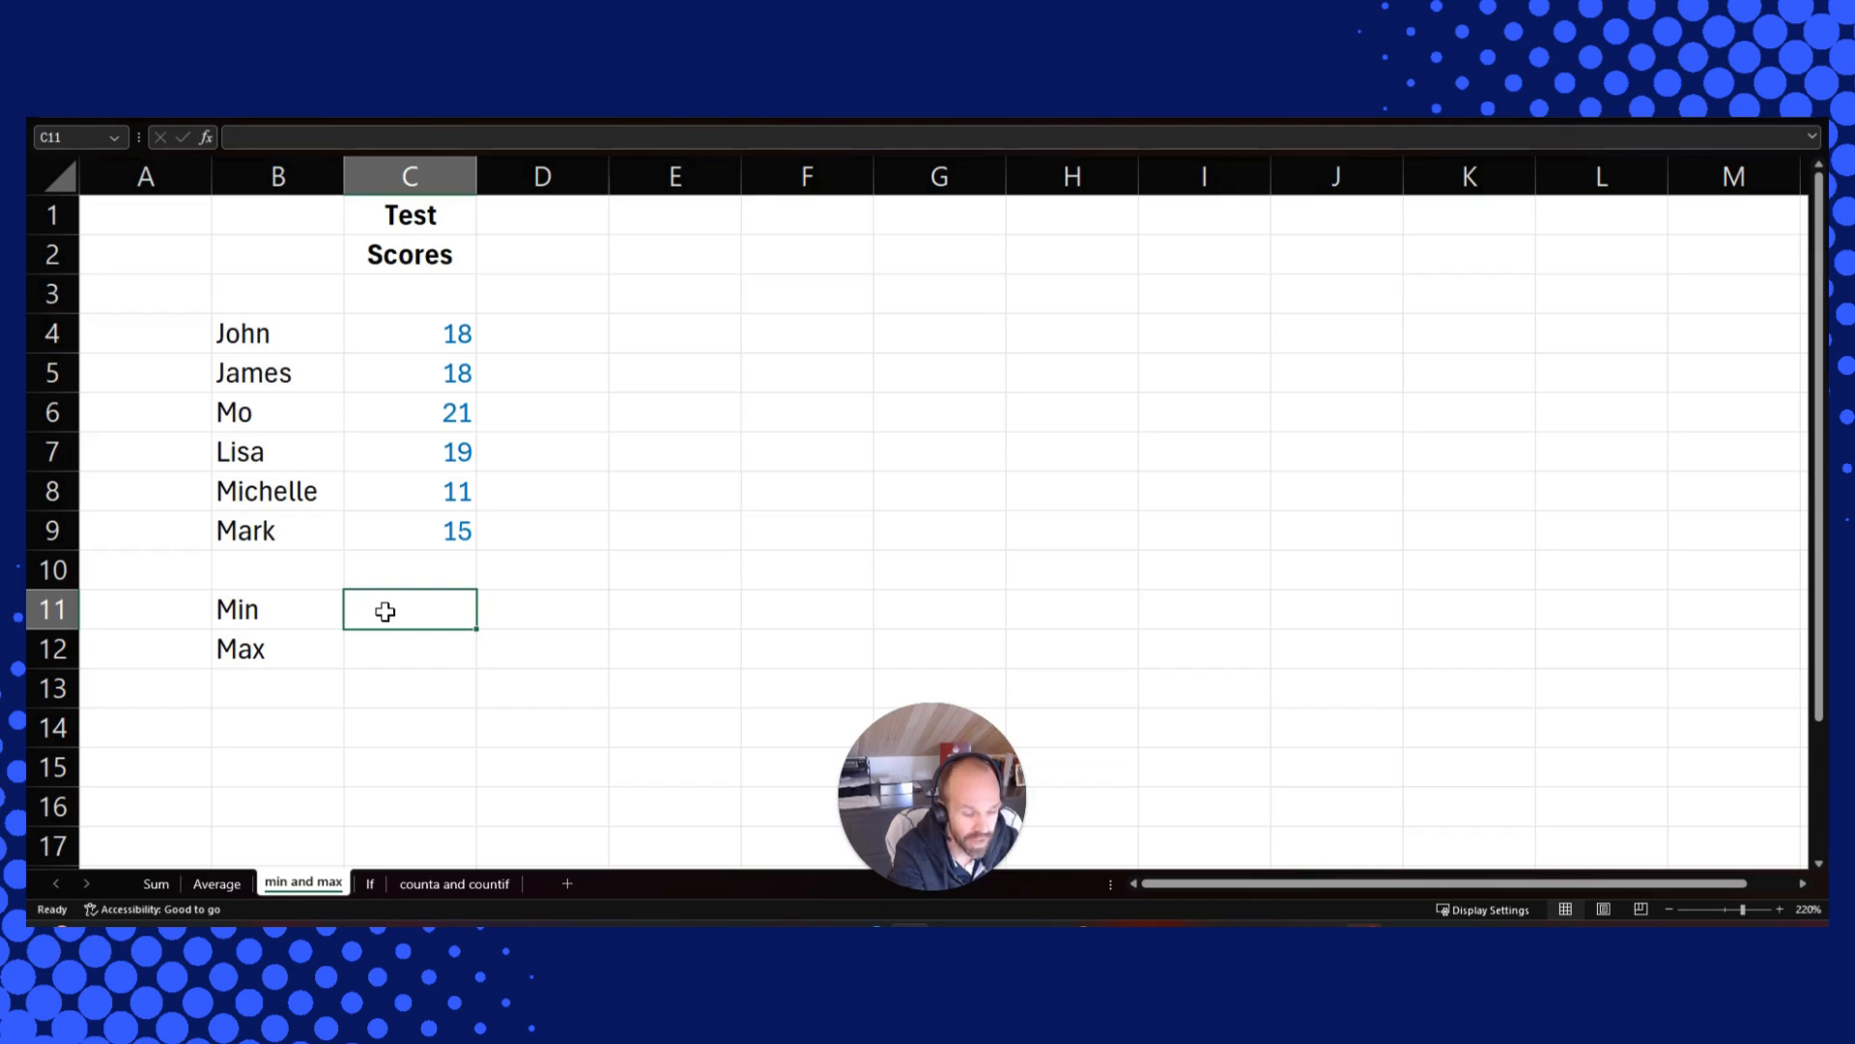
pyautogui.write('=min(')
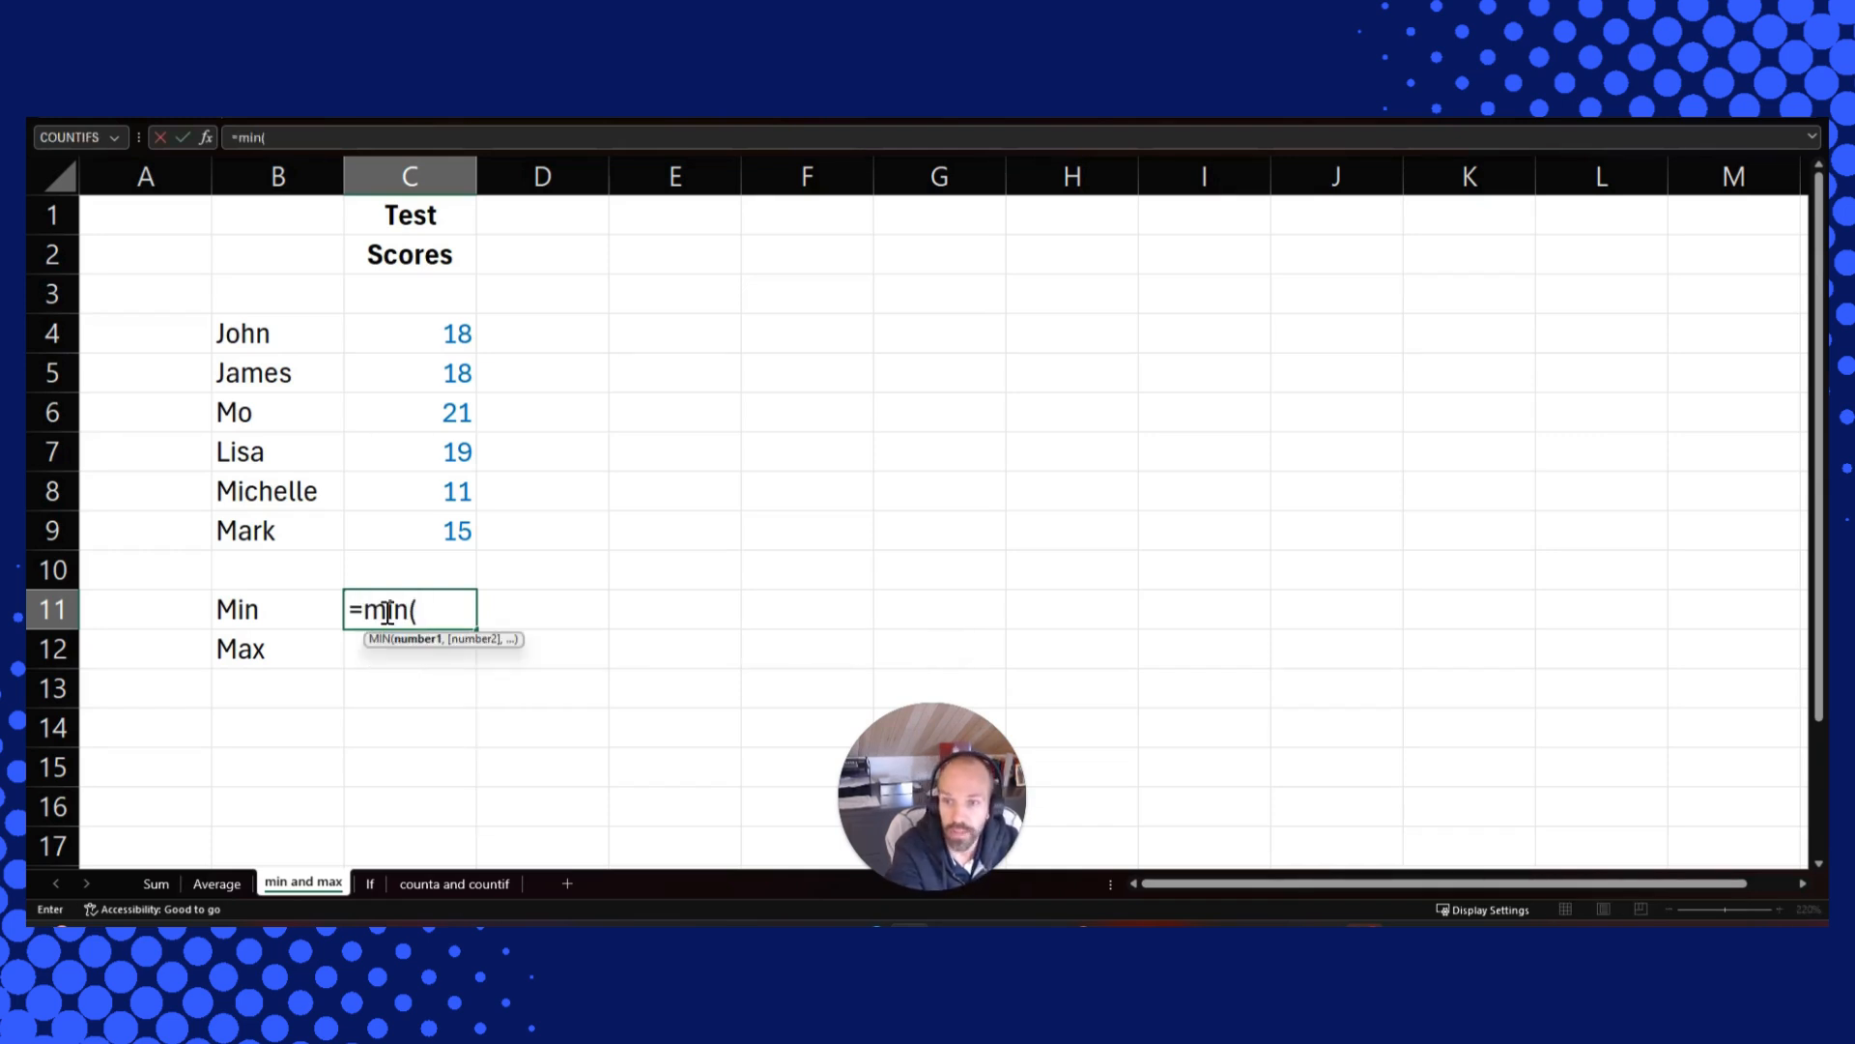
pyautogui.press('Up')
pyautogui.press('Up')
pyautogui.hotkey('shift', 'Up')
pyautogui.hotkey('shift', 'Up')
pyautogui.hotkey('shift', 'Up')
pyautogui.hotkey('shift', 'Up')
pyautogui.hotkey('shift', 'Up')
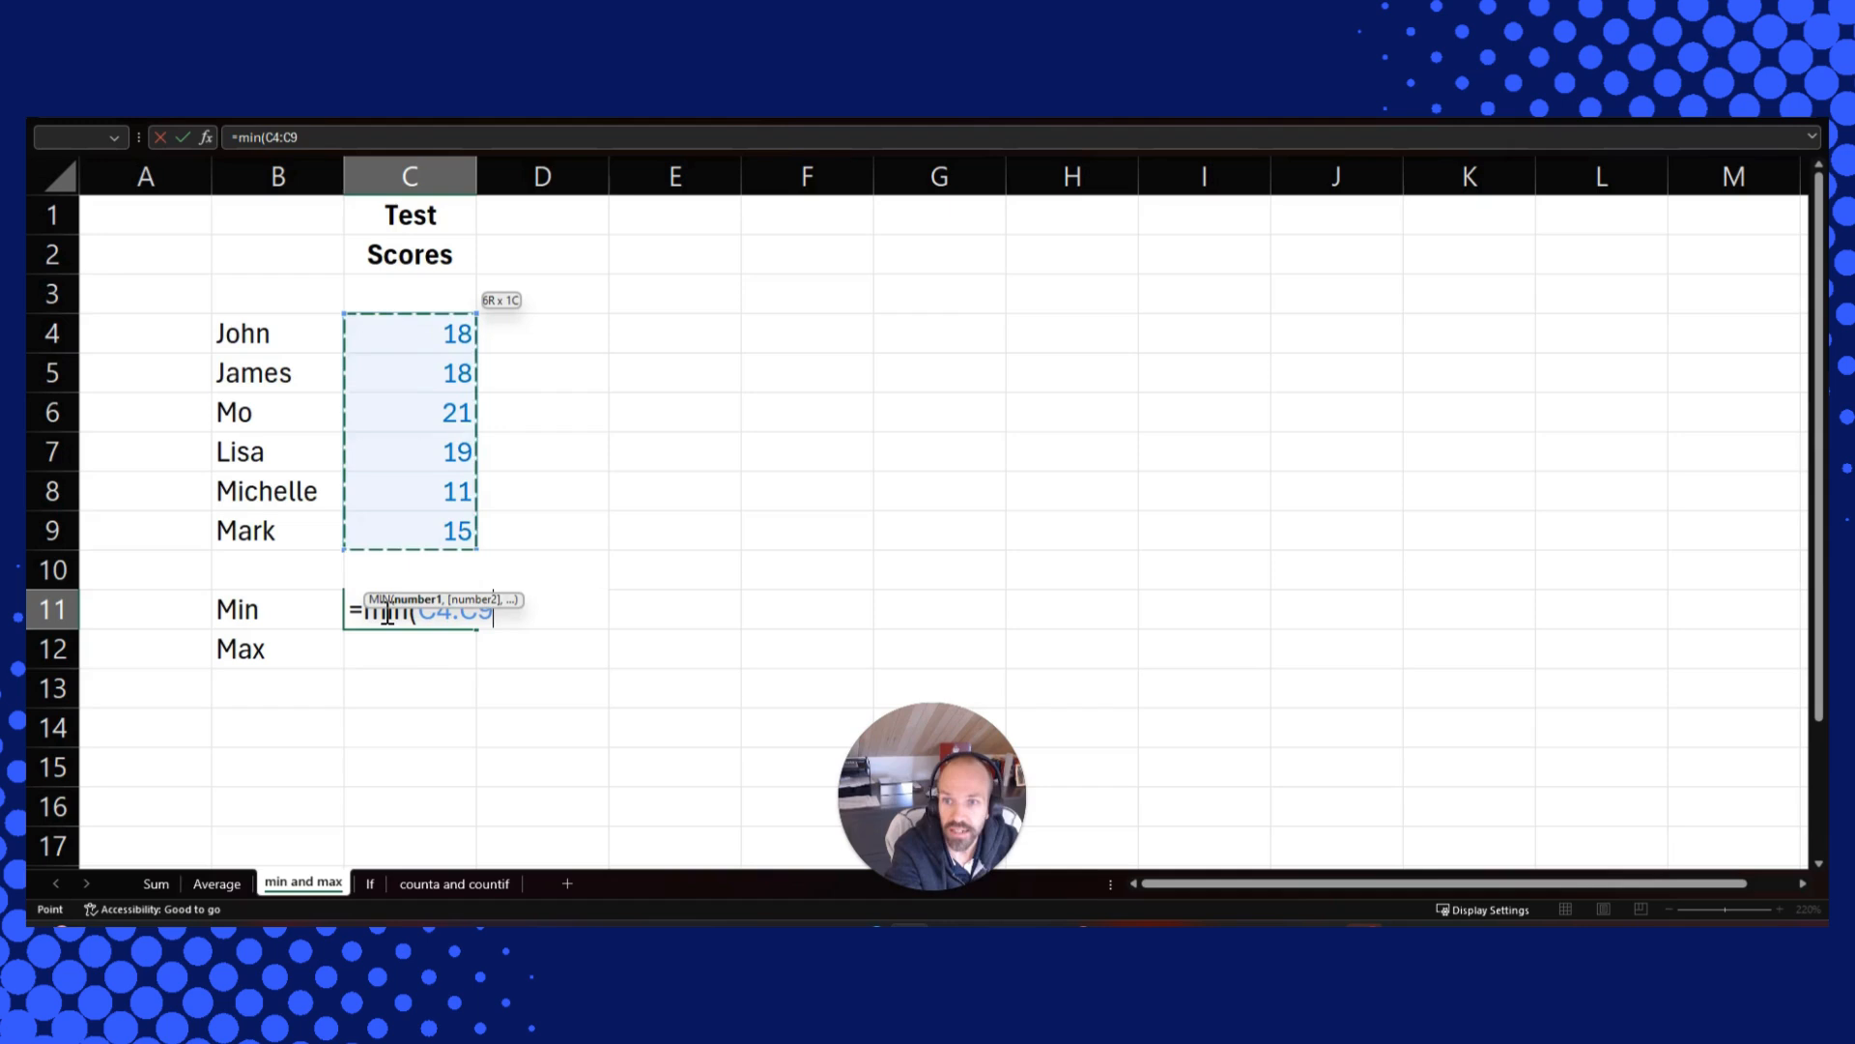
pyautogui.write(')')
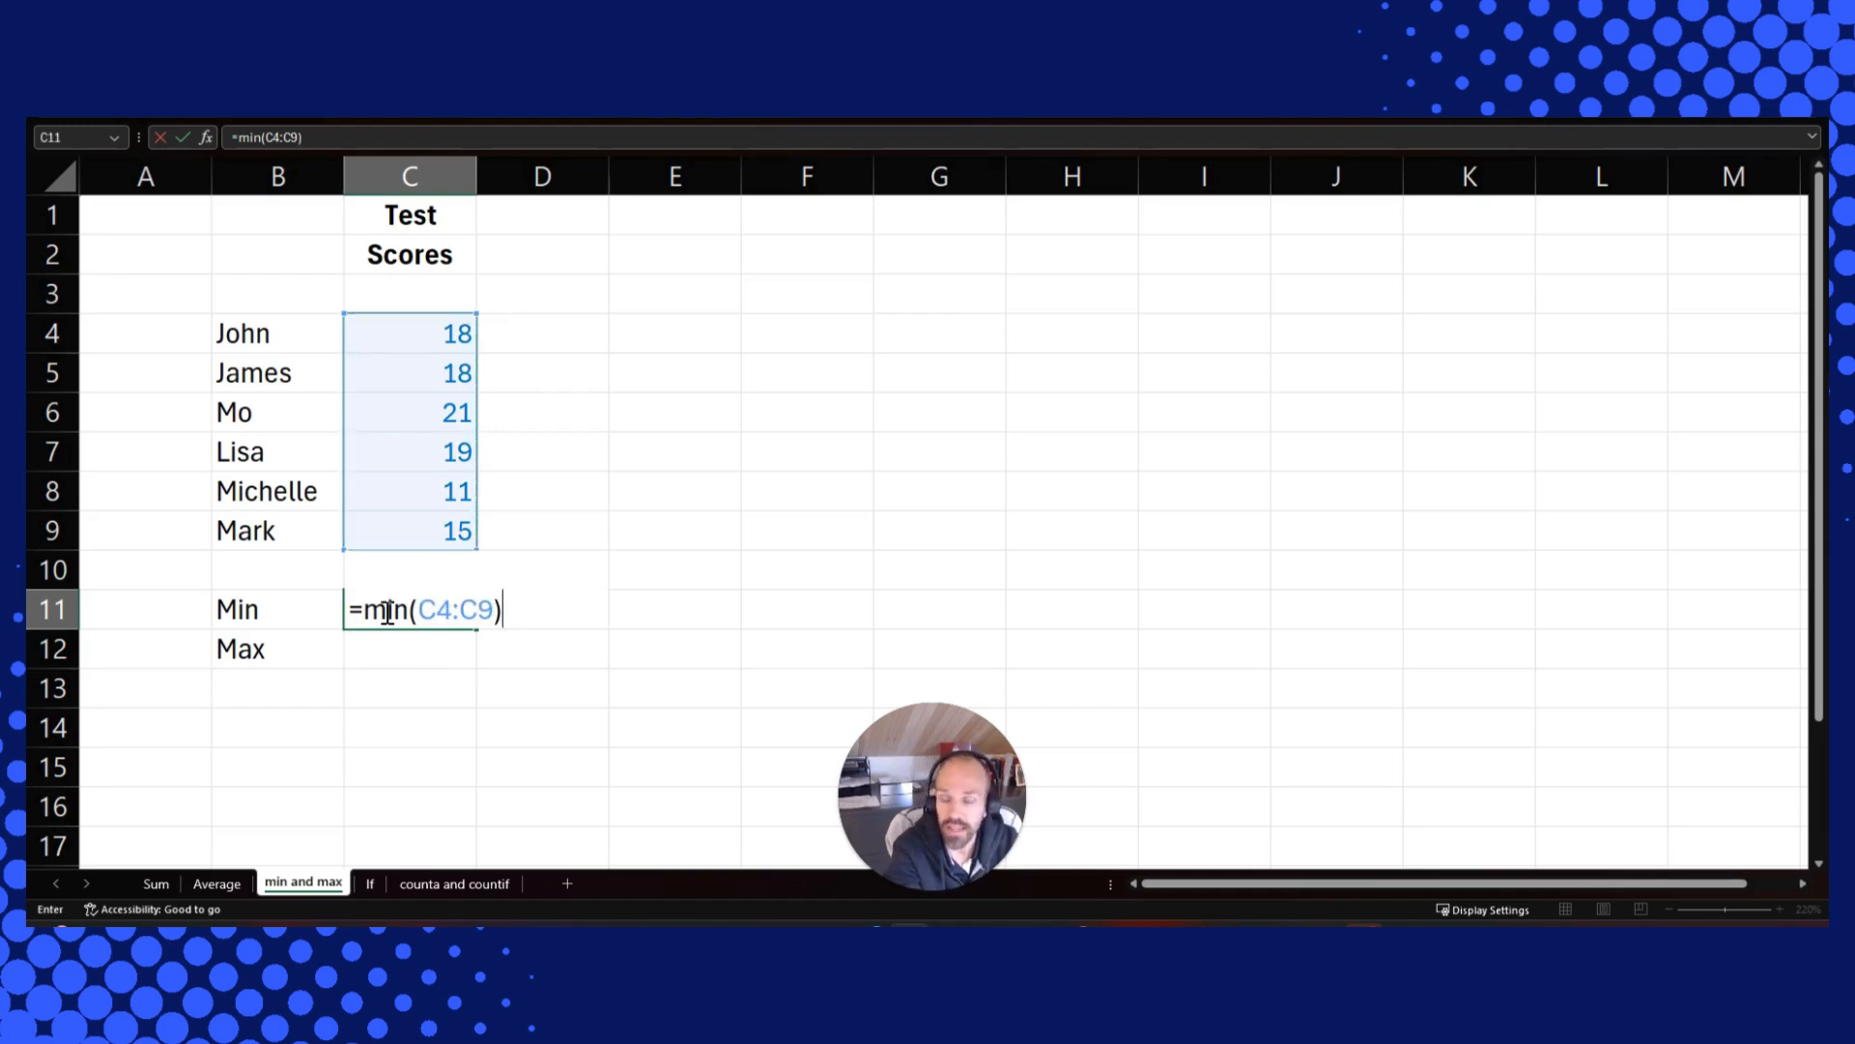
pyautogui.press('Return')
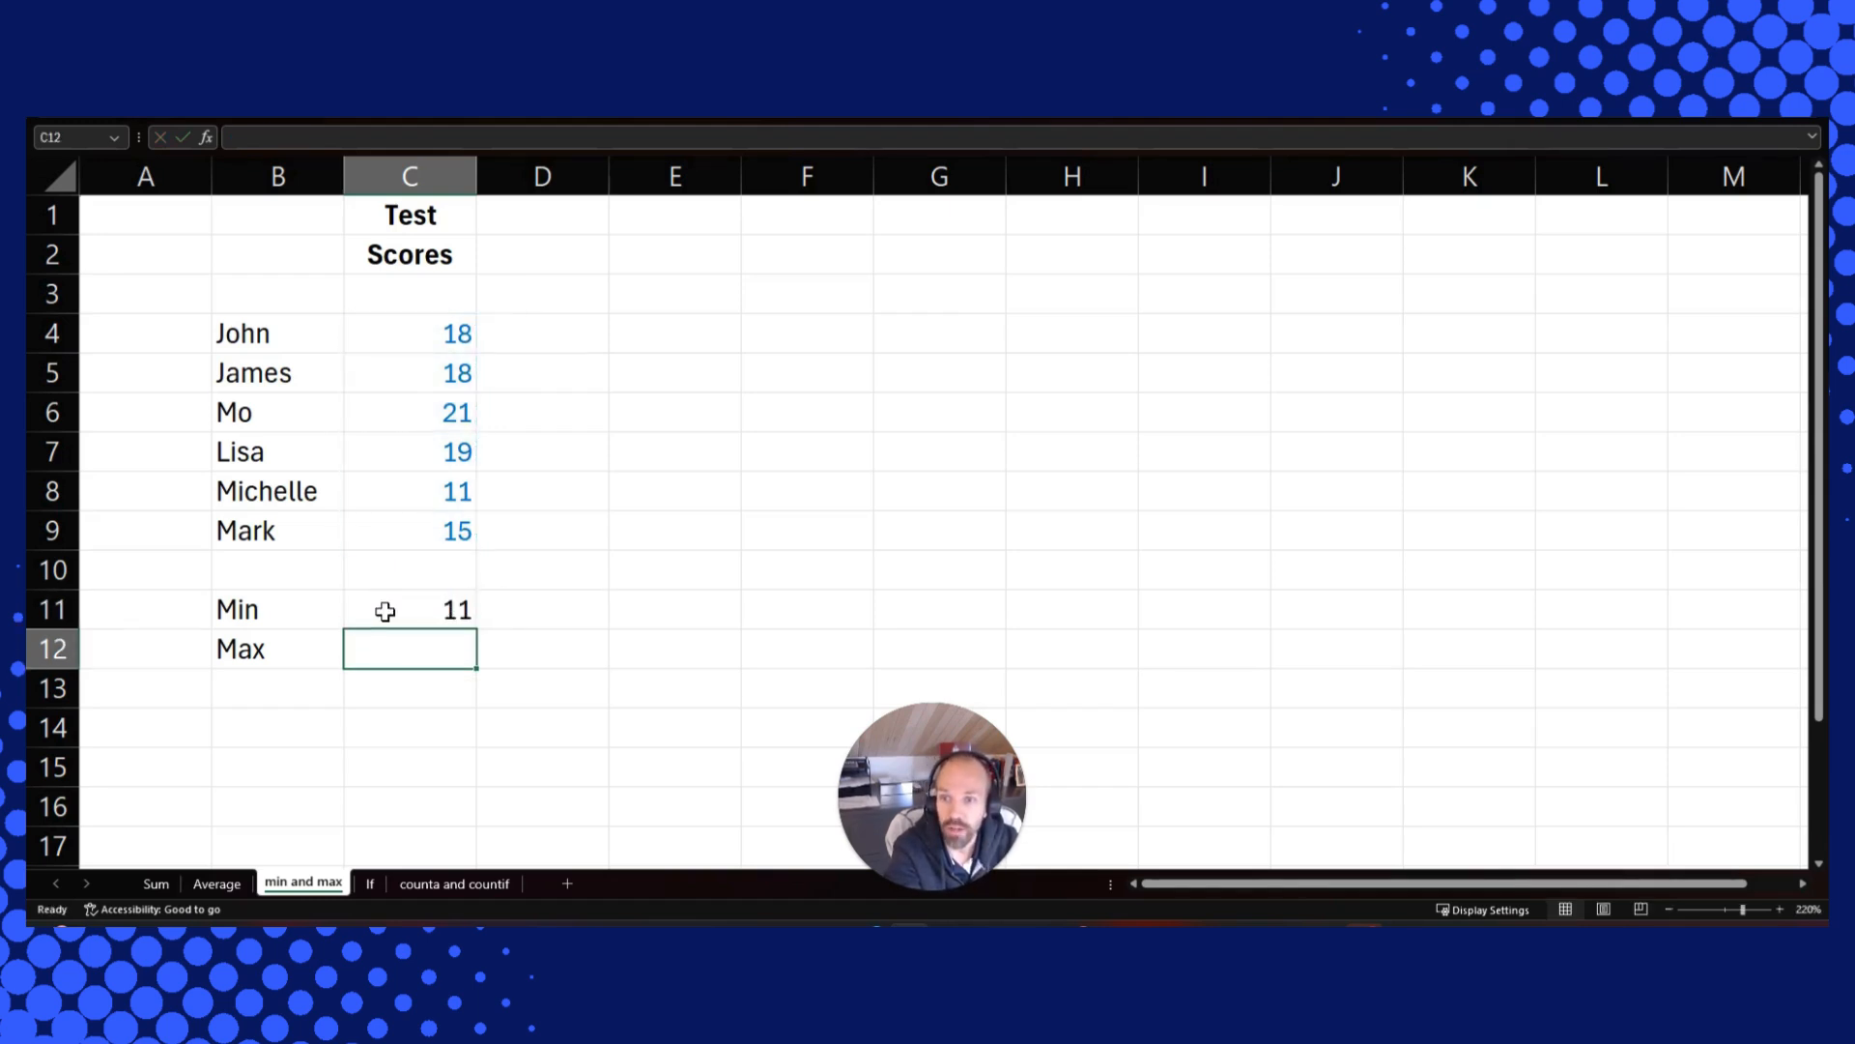
# Enter a MAX formula in C12 over the test scores in C4:C9
pyautogui.write('=max')
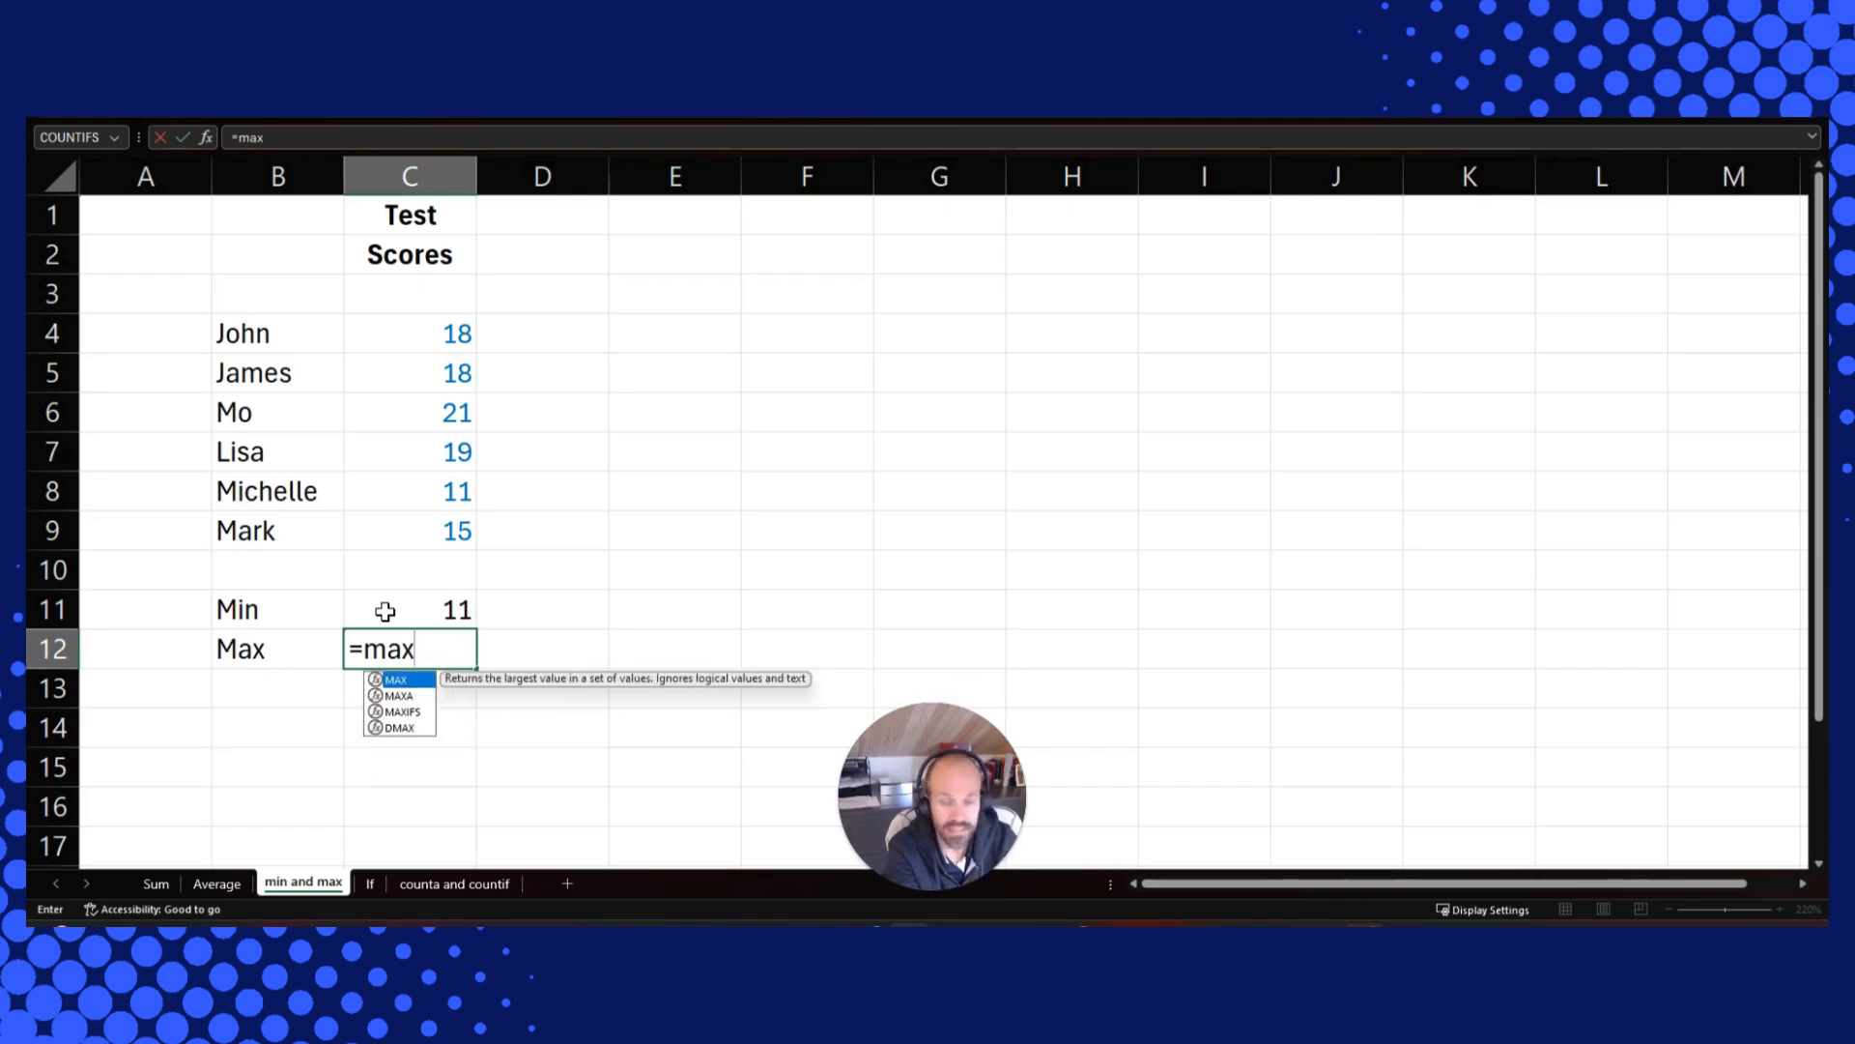
pyautogui.write('(')
pyautogui.press('Up')
pyautogui.press('Up')
pyautogui.press('Up')
pyautogui.hotkey('shift', 'Up')
pyautogui.hotkey('shift', 'Up')
pyautogui.hotkey('shift', 'Up')
pyautogui.hotkey('shift', 'Up')
pyautogui.hotkey('shift', 'Up')
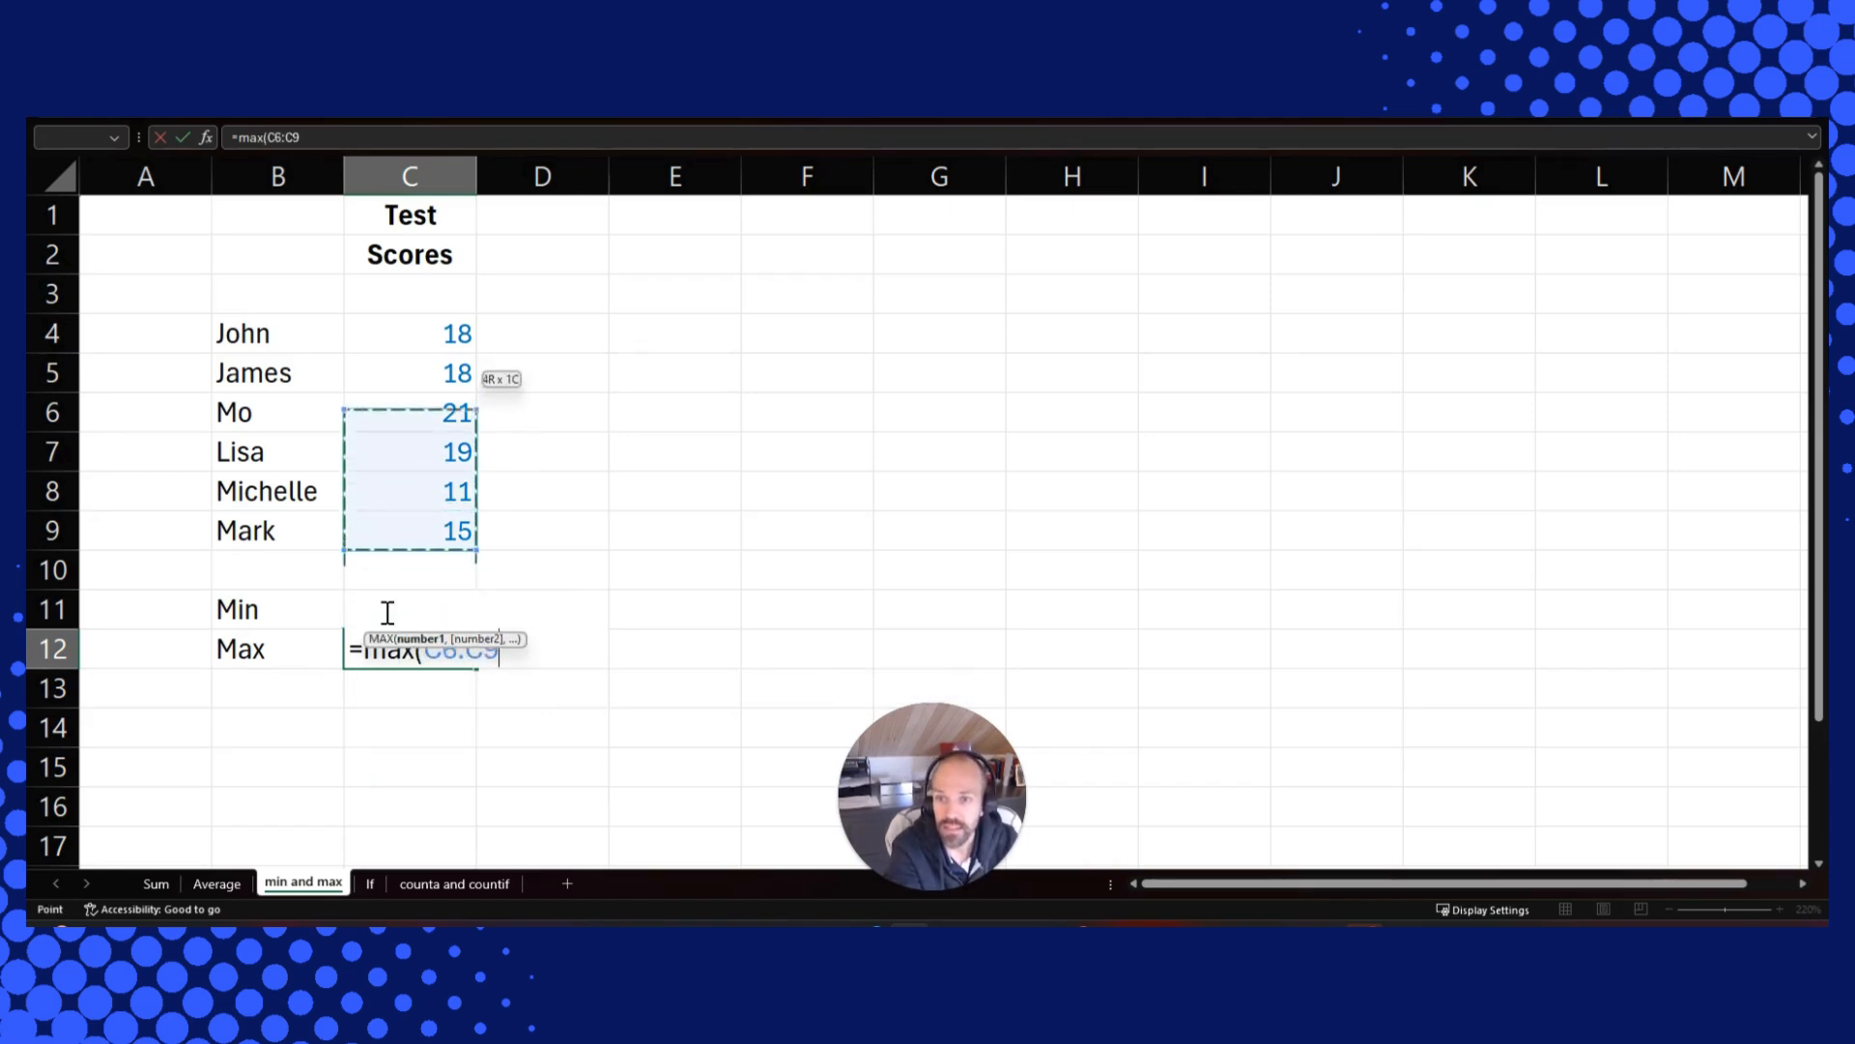
pyautogui.write(')')
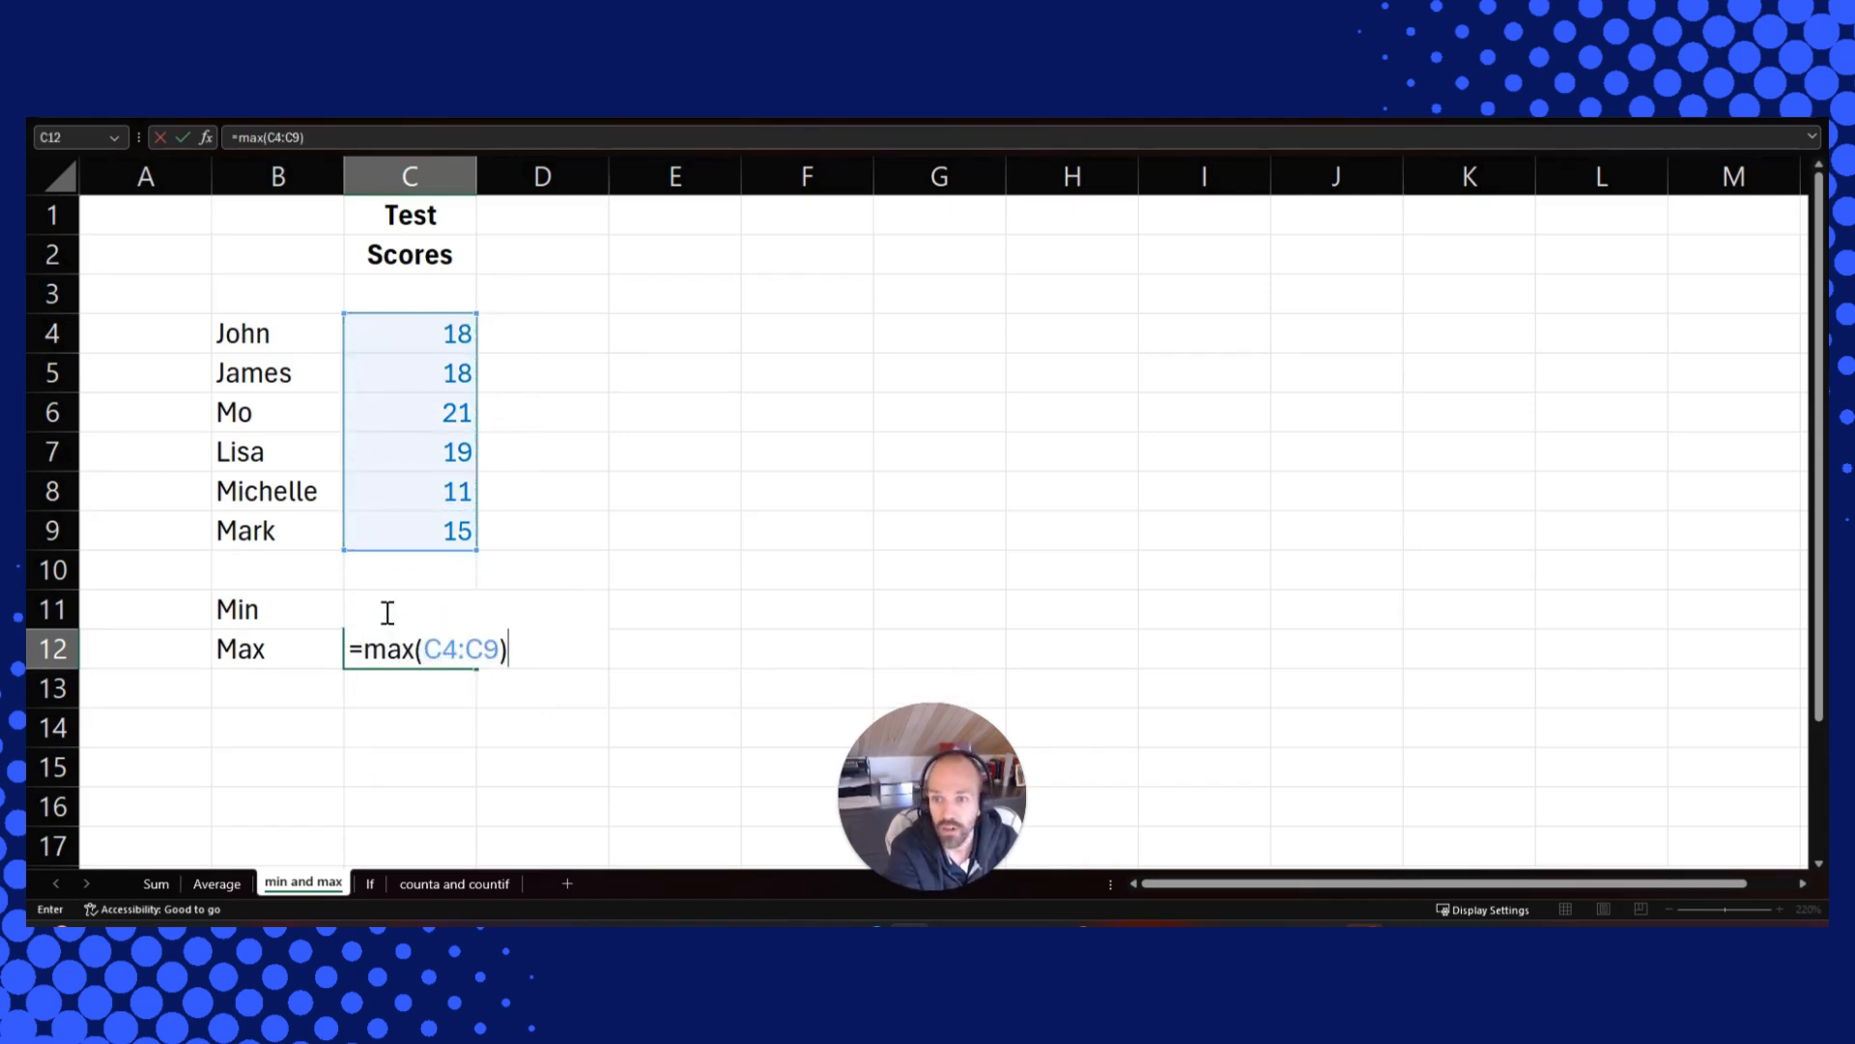
pyautogui.press('Return')
# On the If sheet, inspect the IF formula in D6 that compares D3 with D4
pyautogui.click(385, 611)
pyautogui.press('Down')
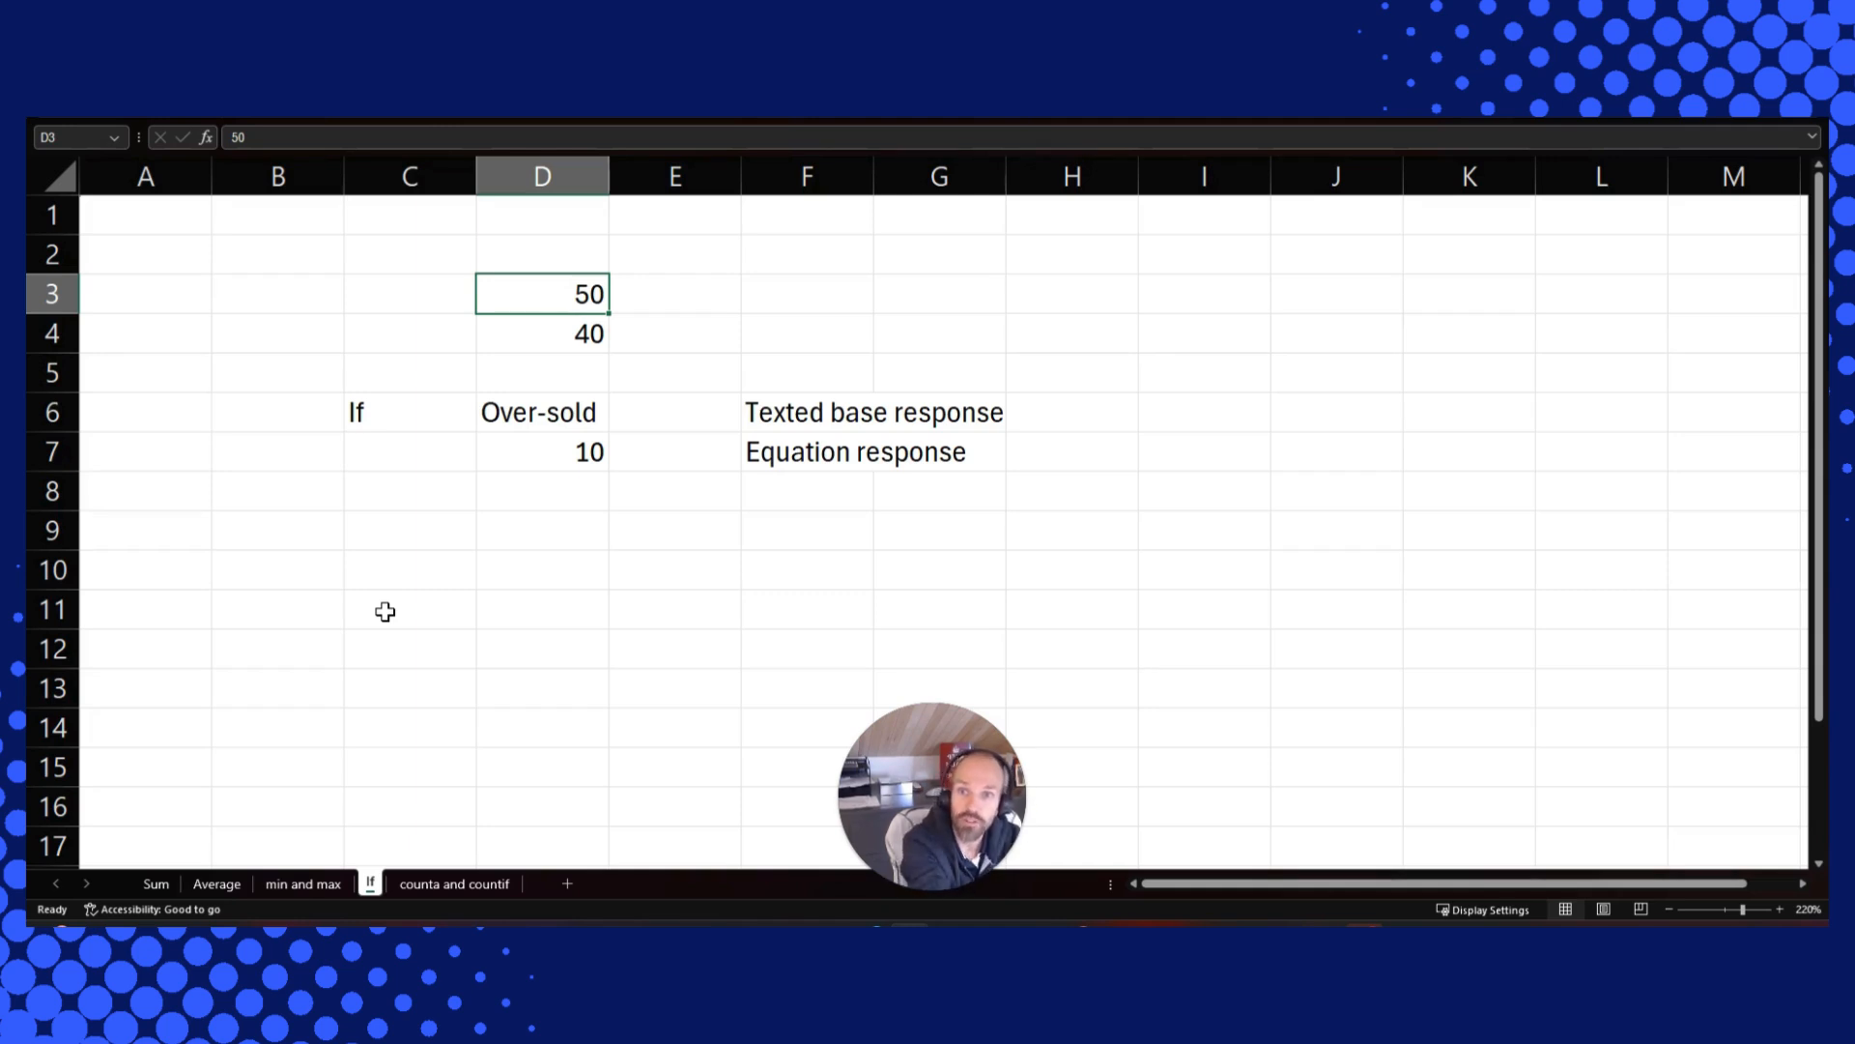
pyautogui.press('Down')
pyautogui.press('Down')
pyautogui.press('Down')
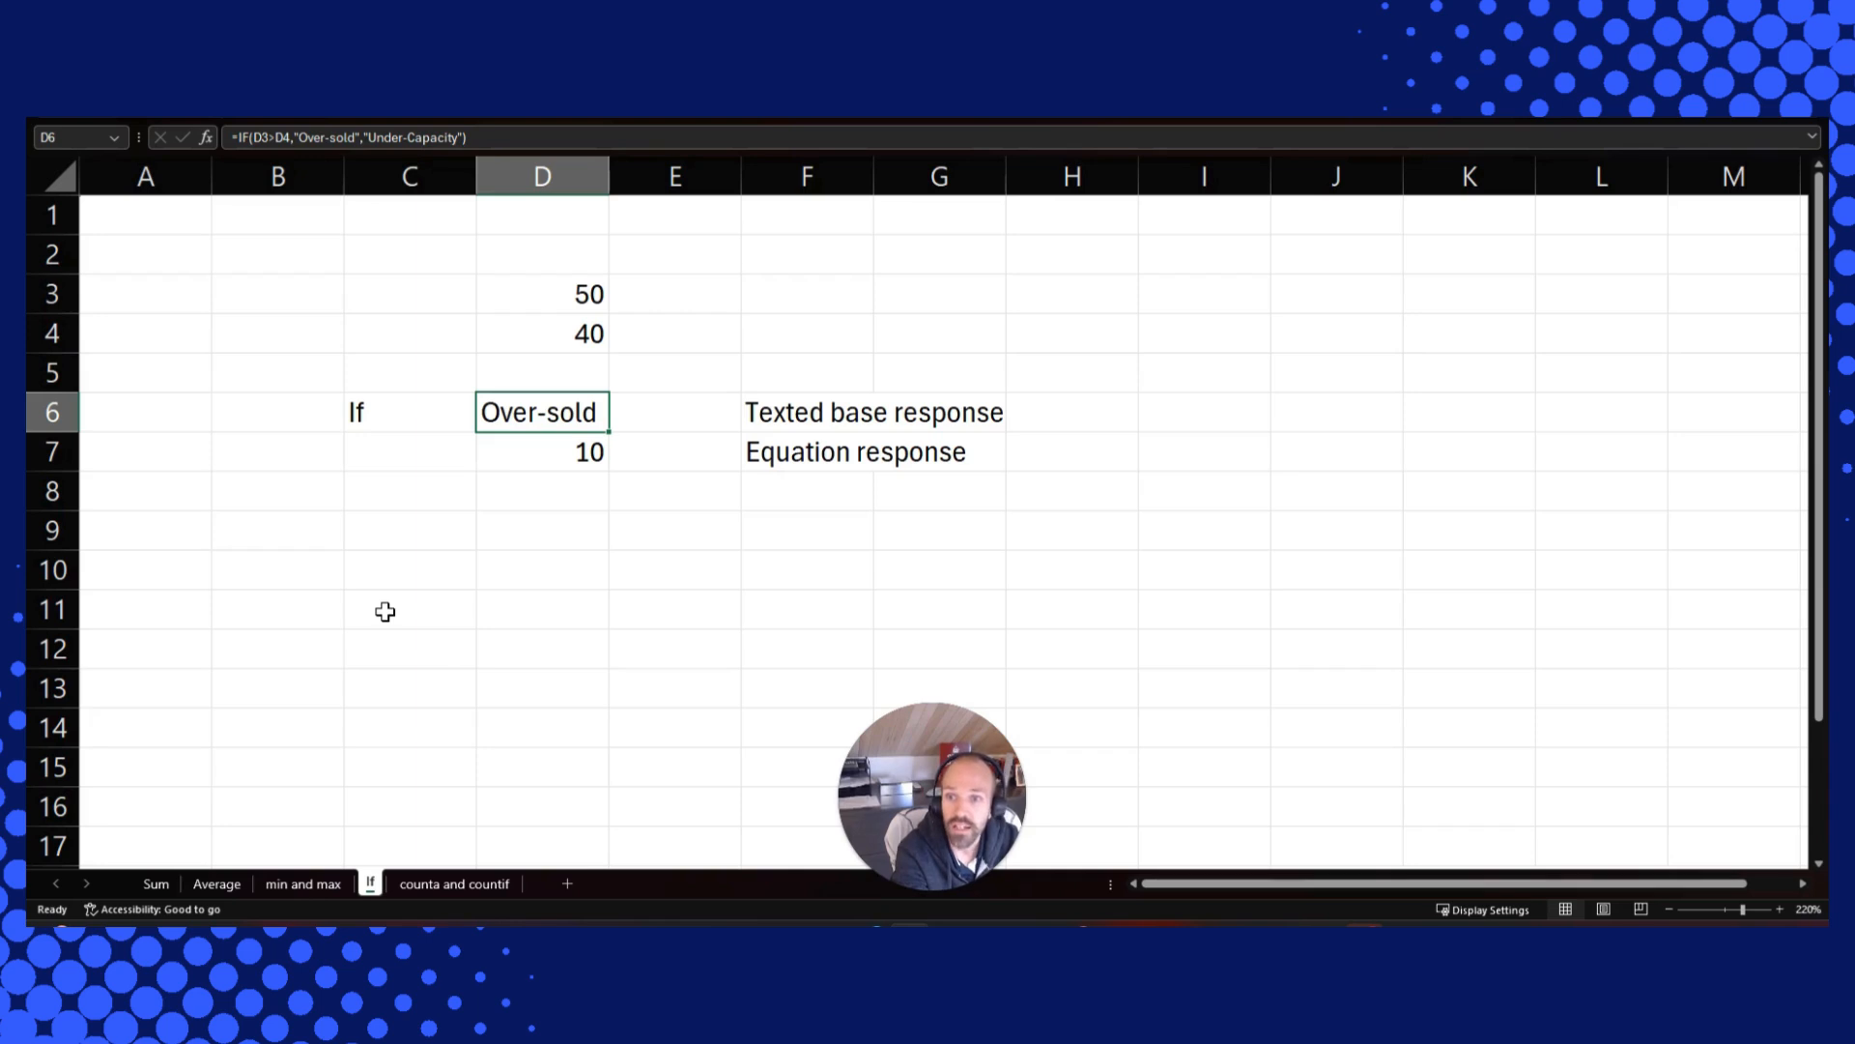
pyautogui.press('F2')
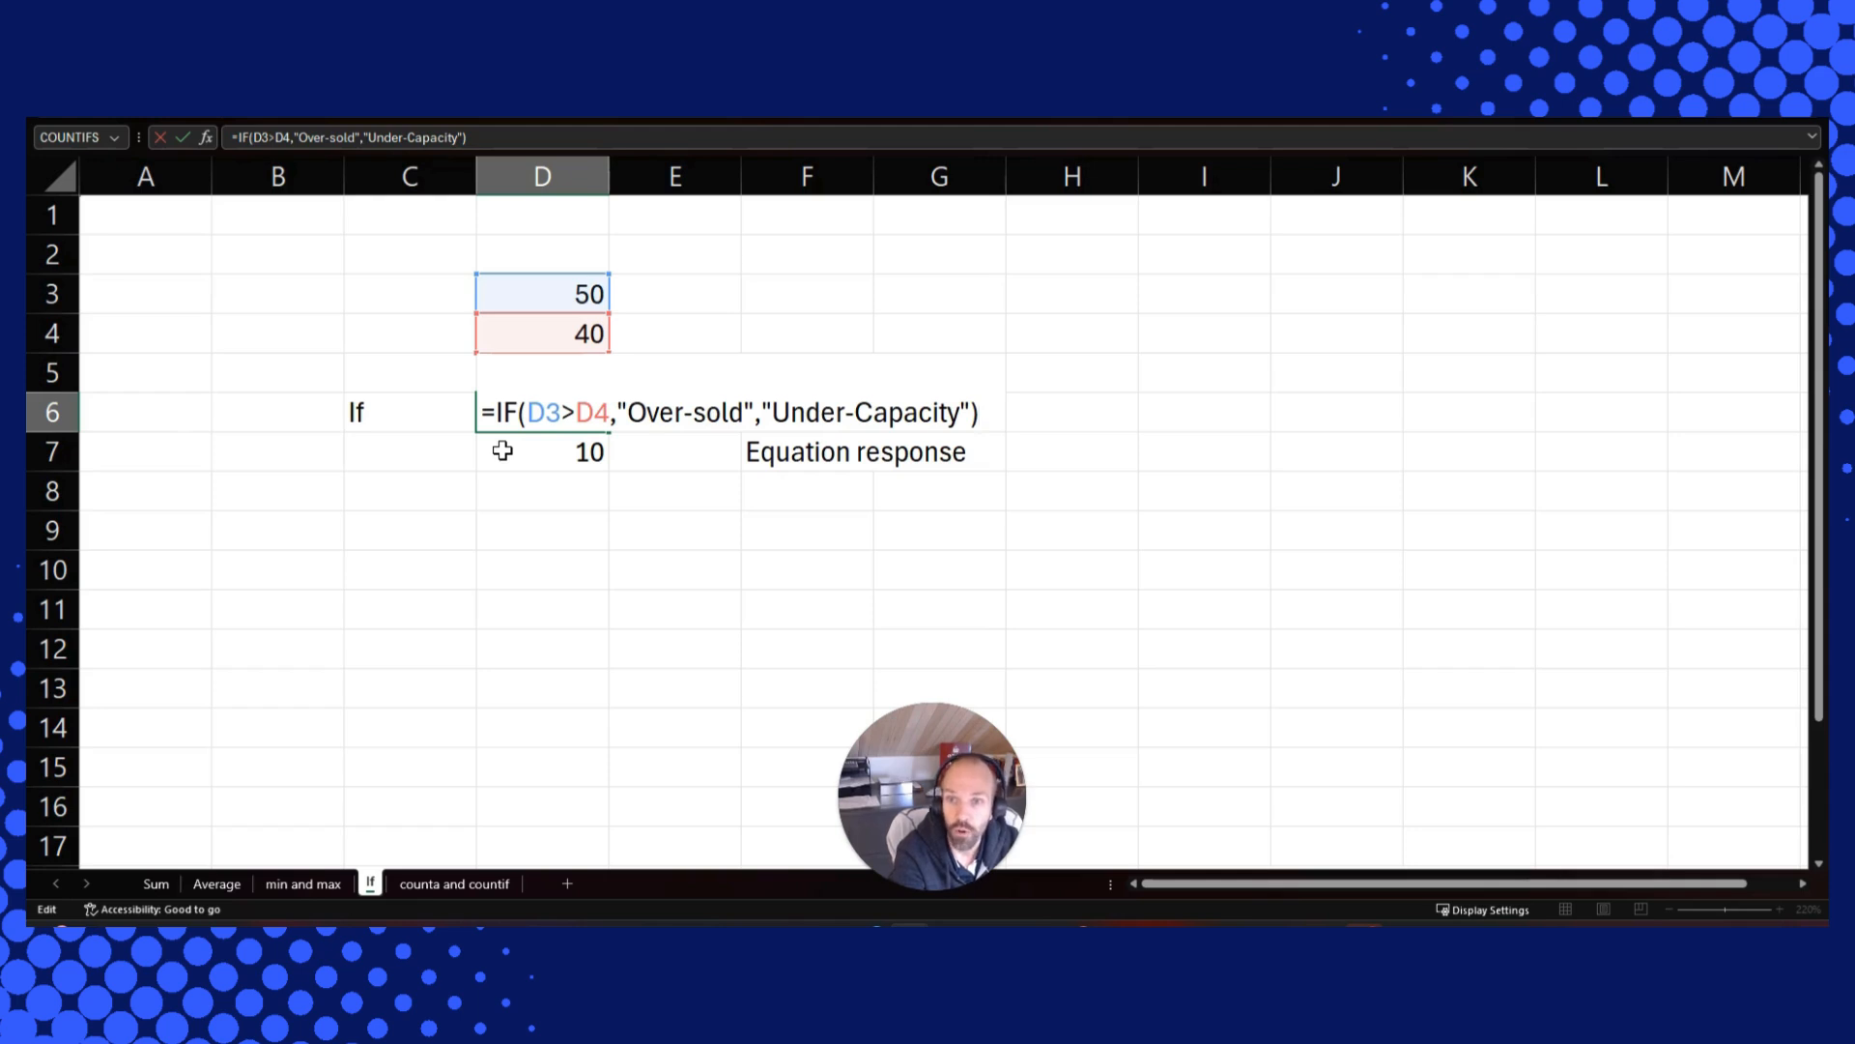
pyautogui.hotkey('ctrl', 'Return')
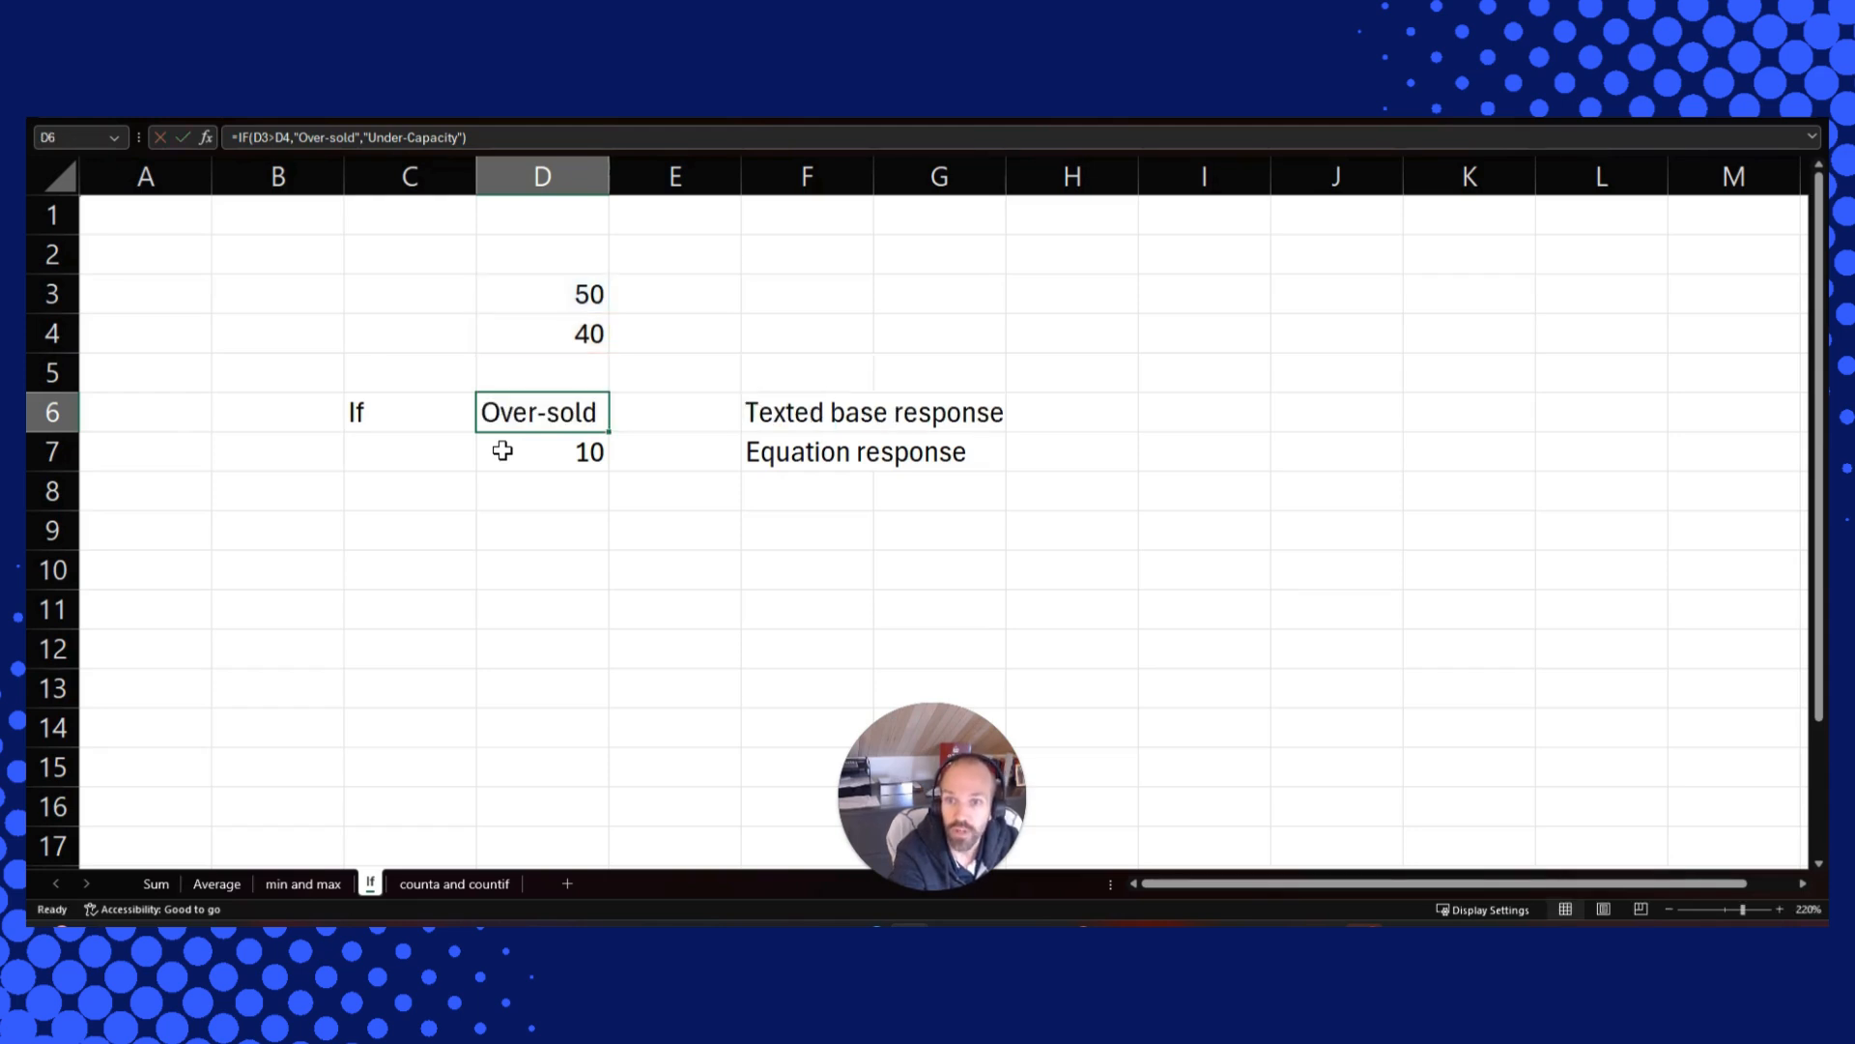
# Change the value in D3 to 30
pyautogui.press('Up')
pyautogui.press('Up')
pyautogui.press('Up')
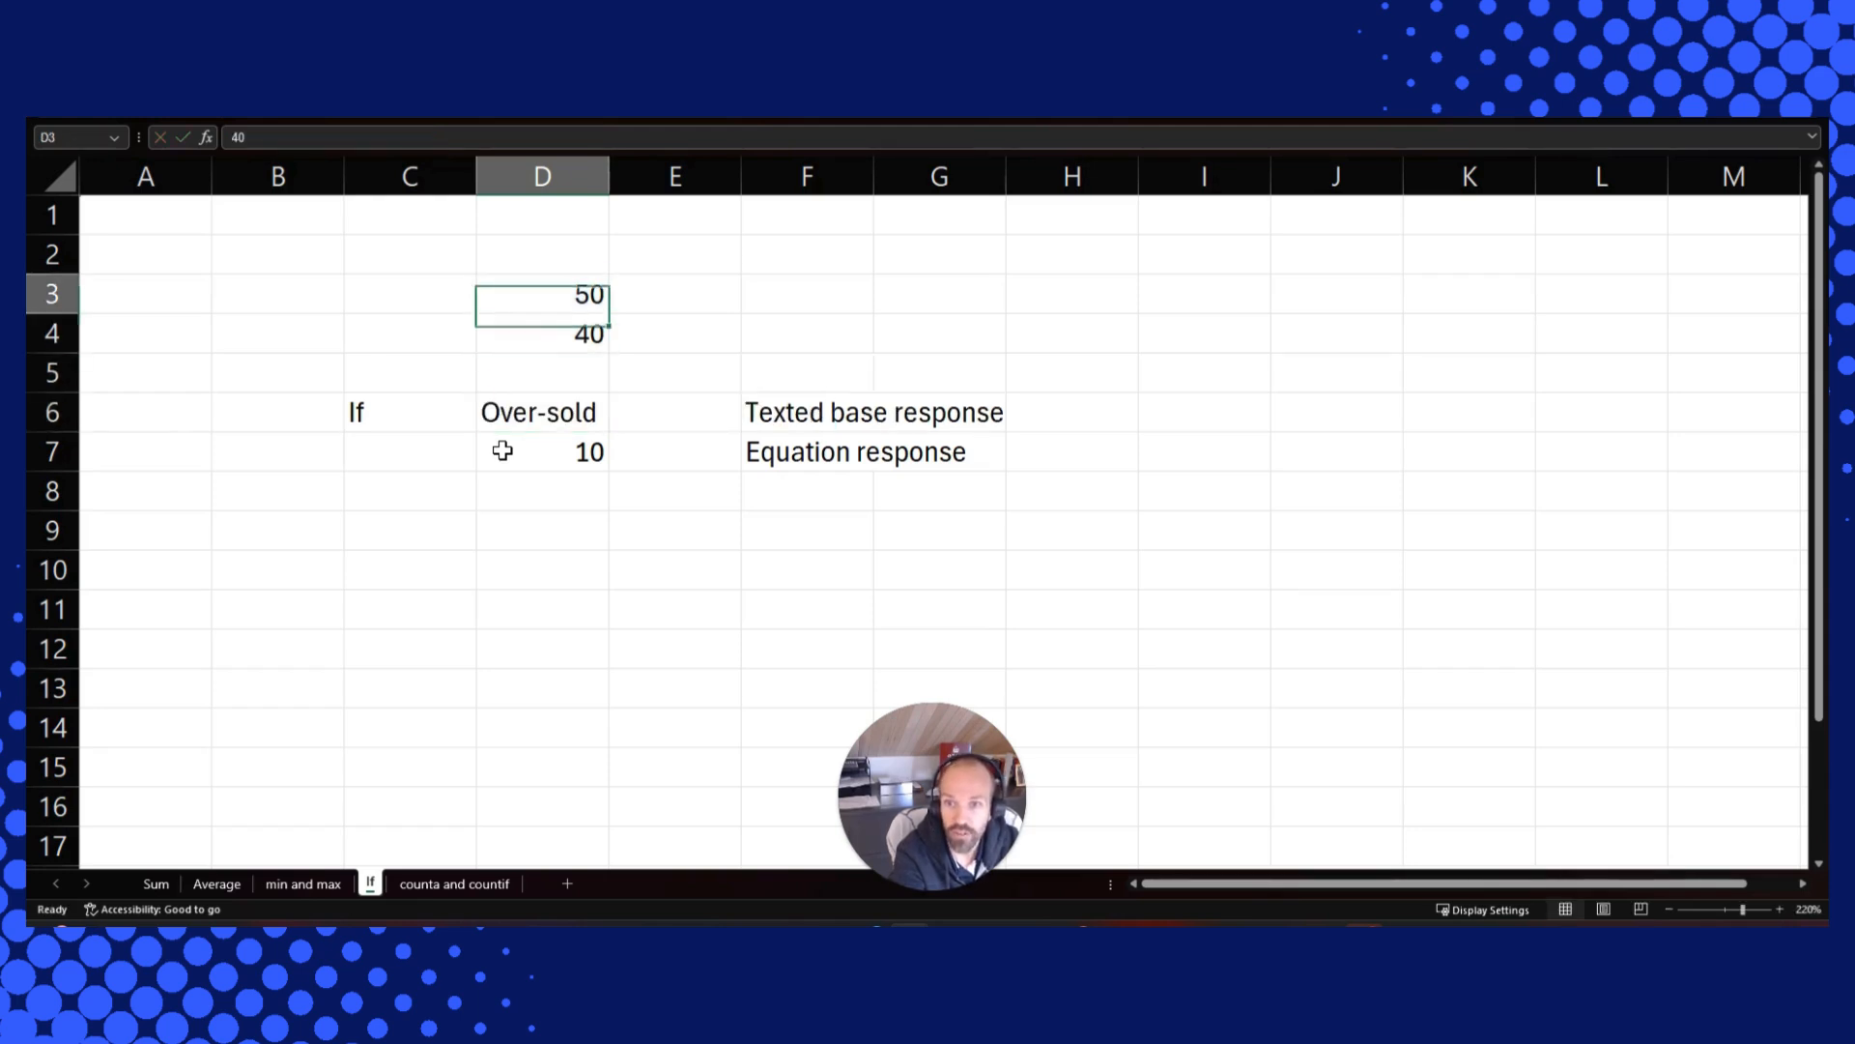
pyautogui.write('30')
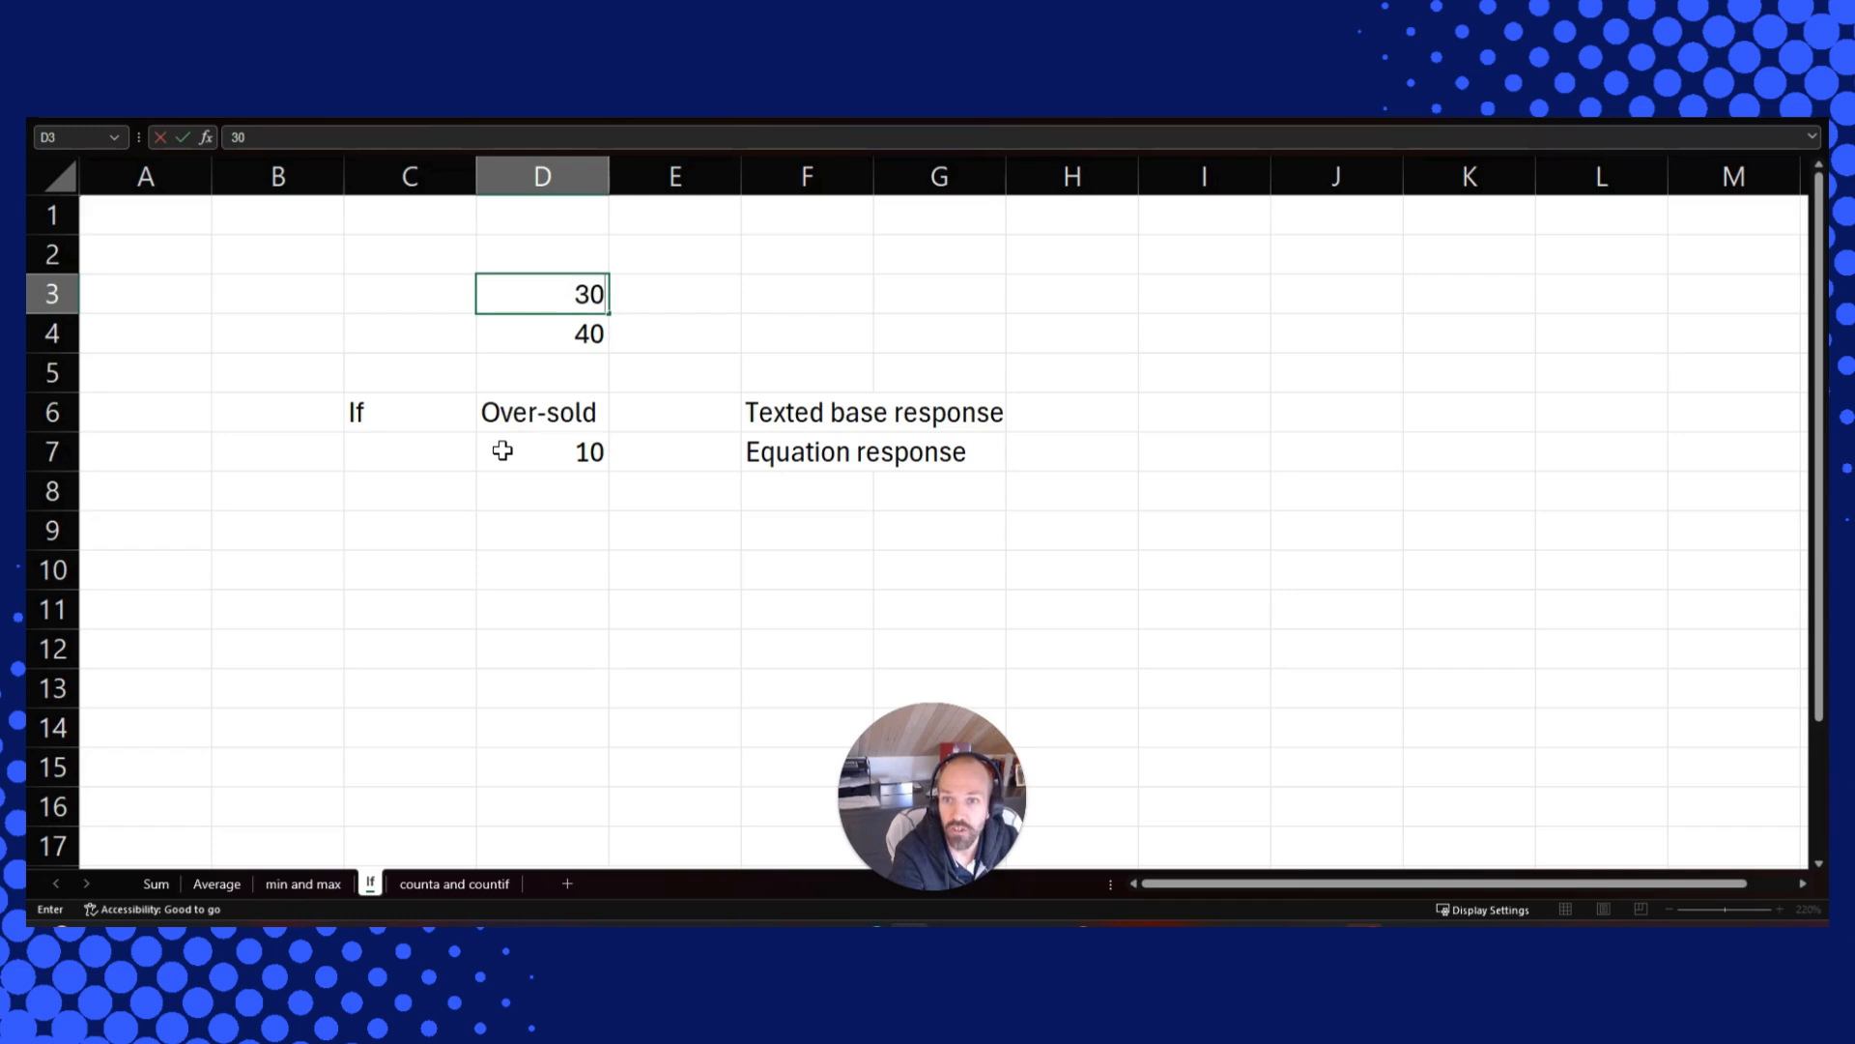
pyautogui.press('Return')
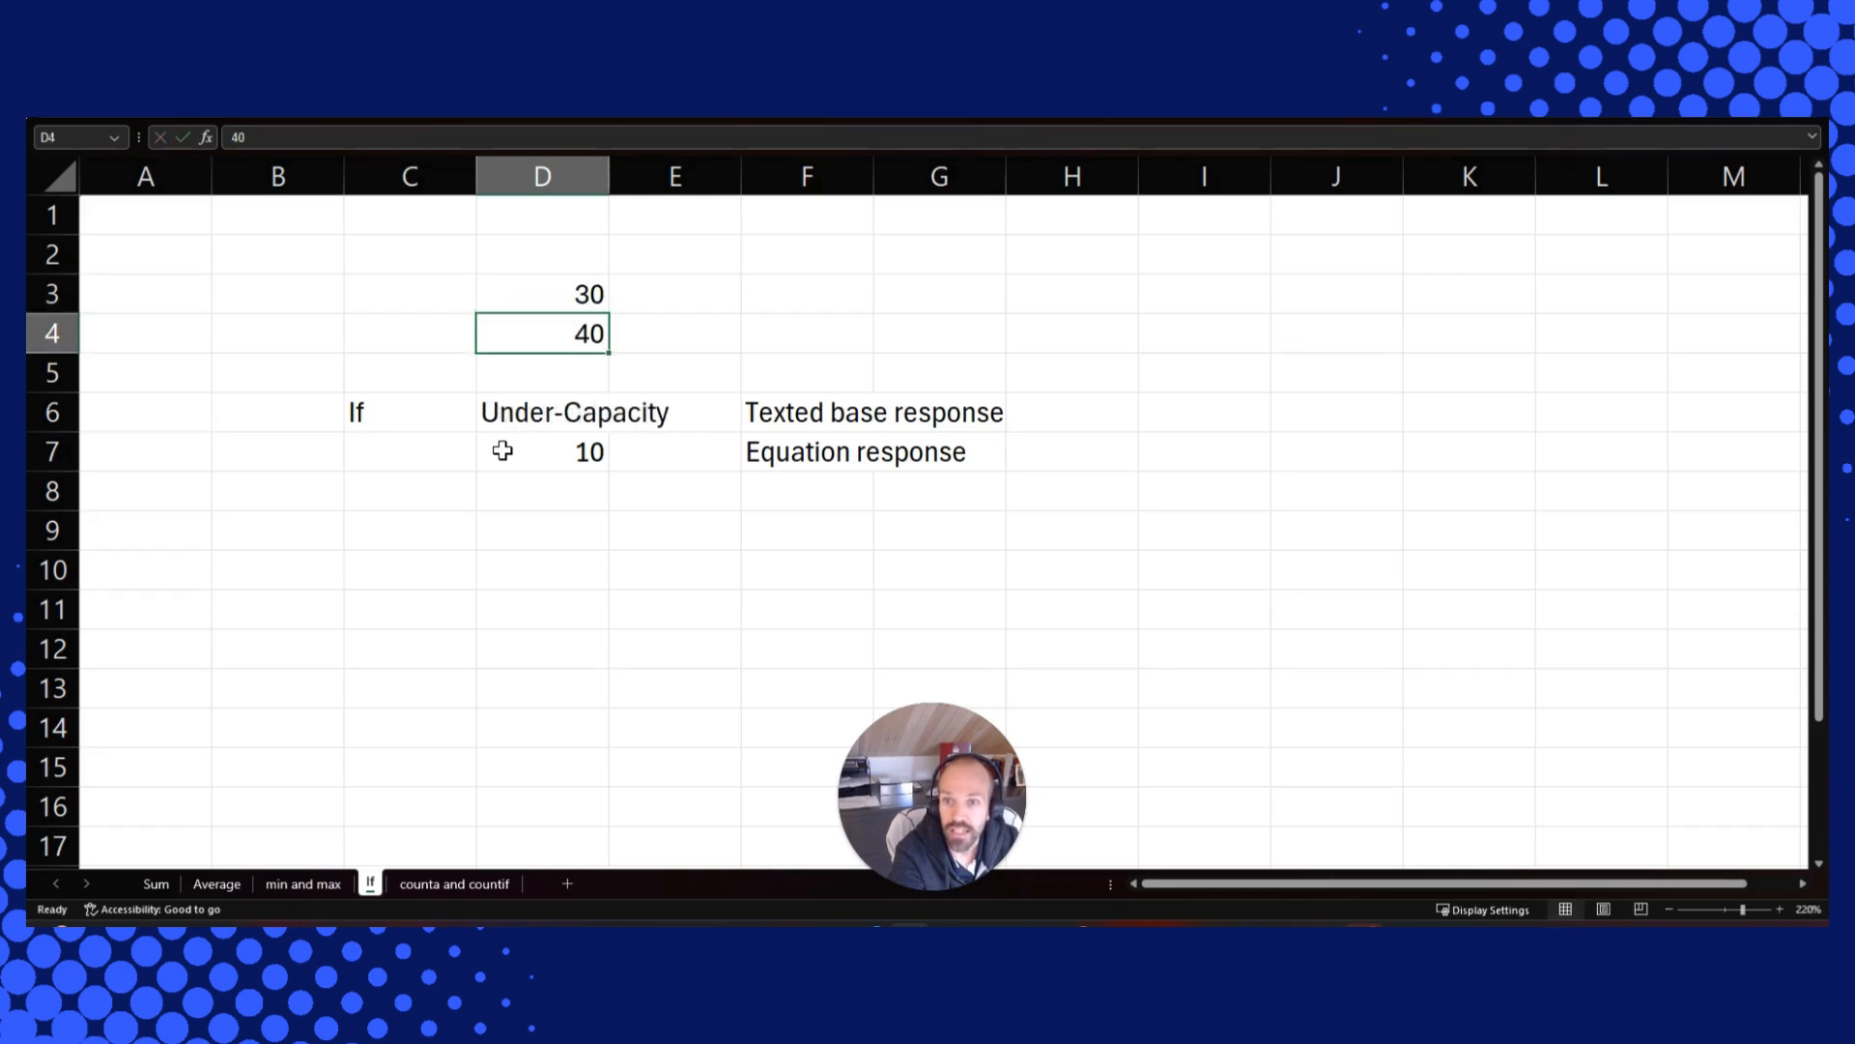
# Re-examine the IF formulas in D6 and D7 after the value change
pyautogui.press('Return')
pyautogui.press('Down')
pyautogui.press('F2')
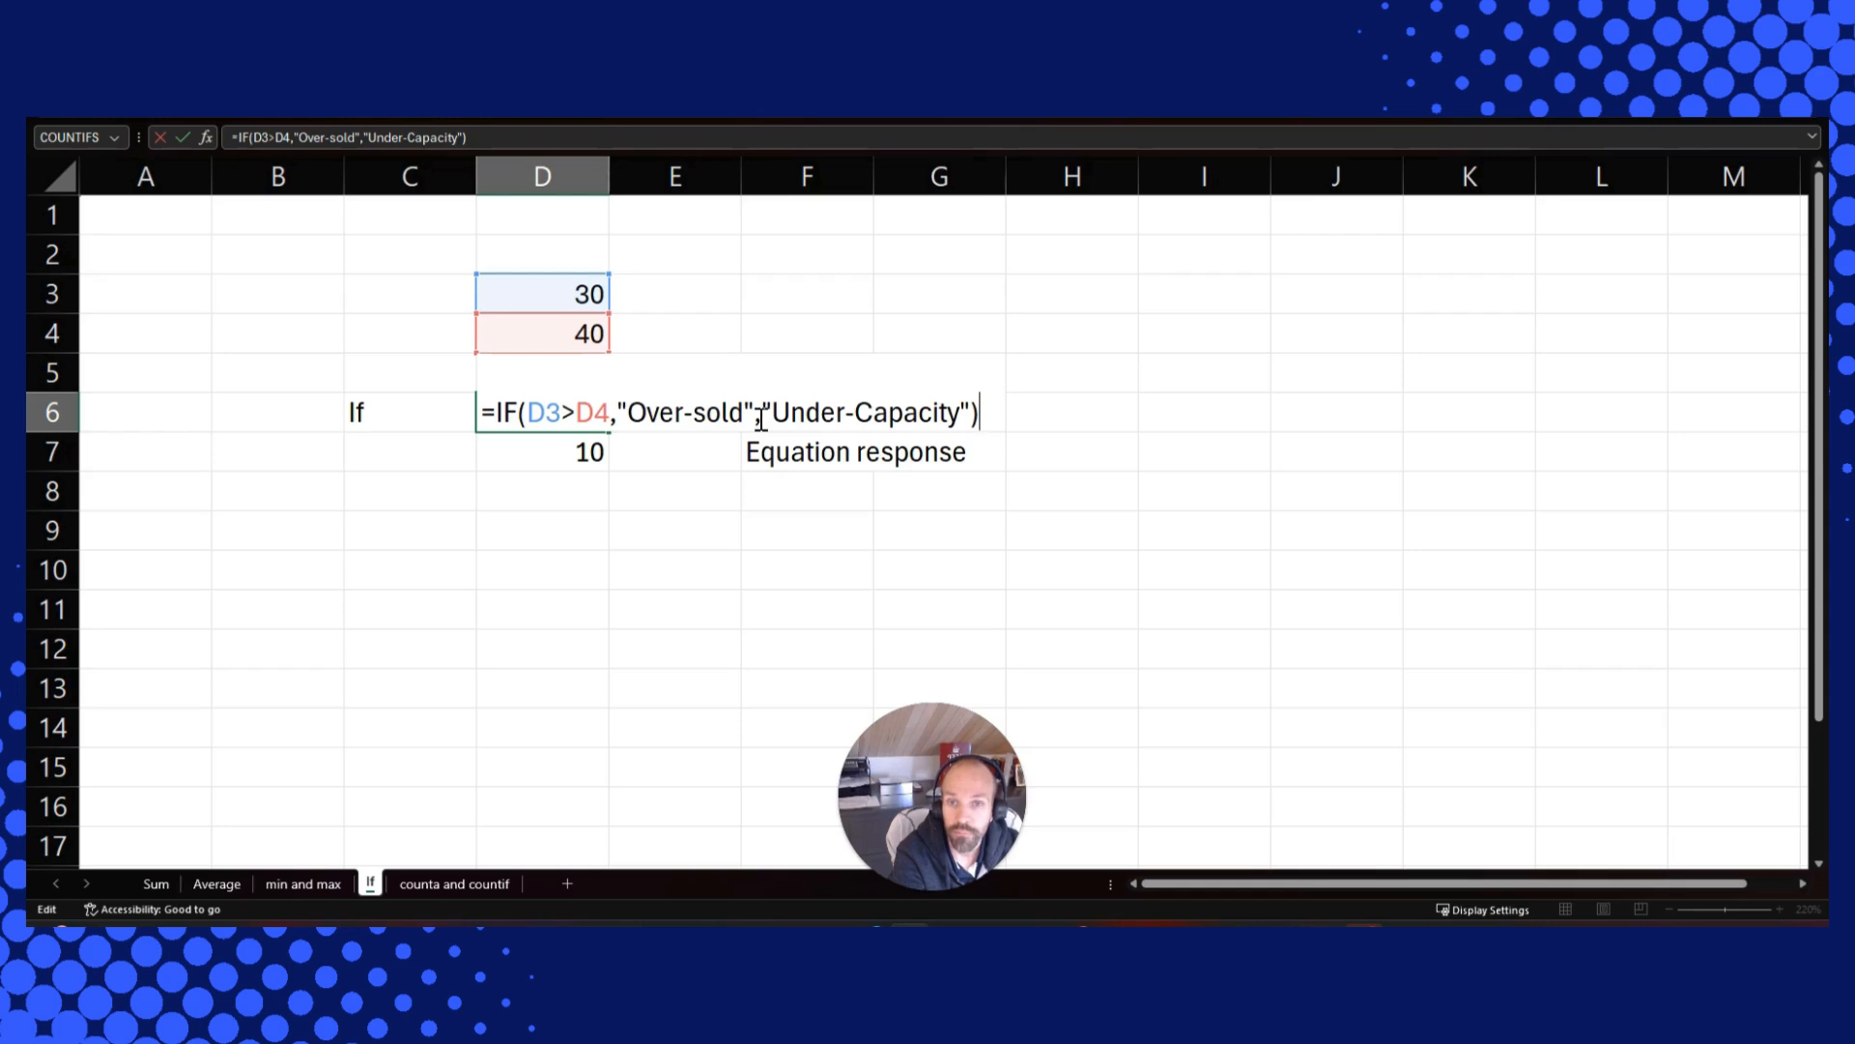
pyautogui.hotkey('ctrl', 'Return')
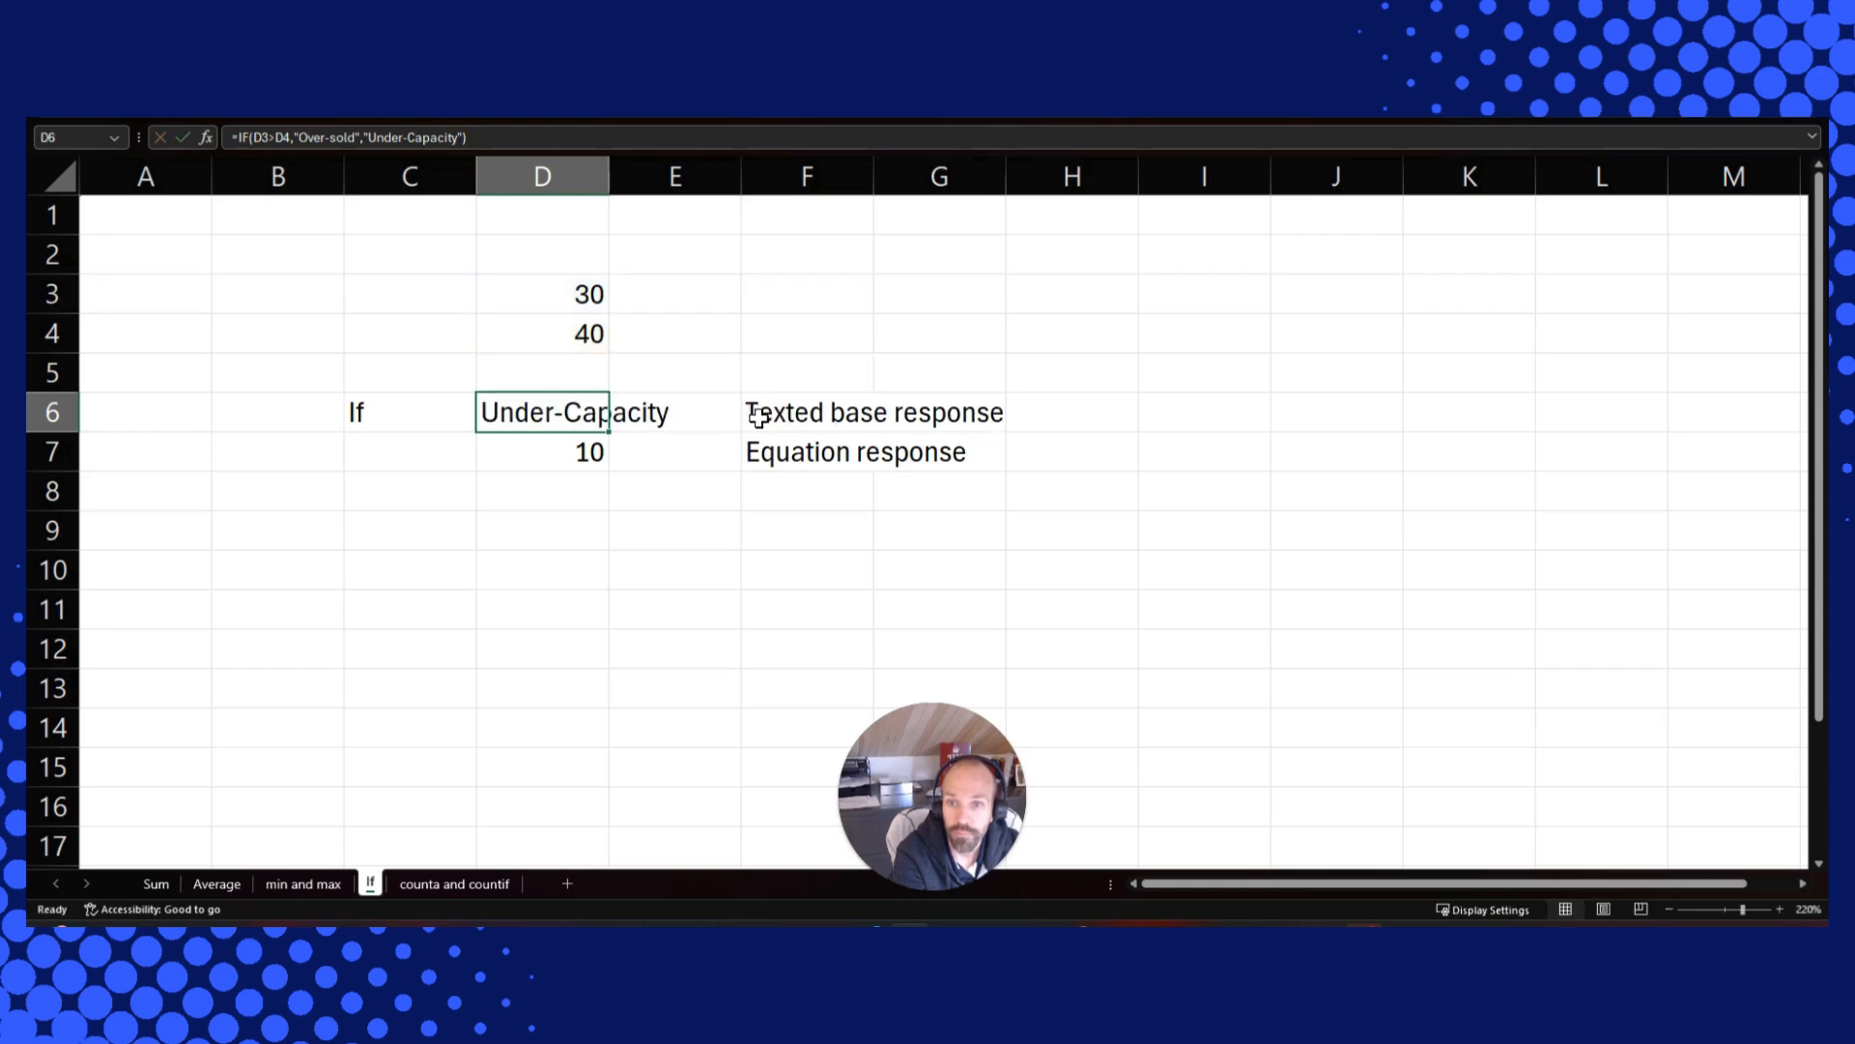
pyautogui.click(563, 453)
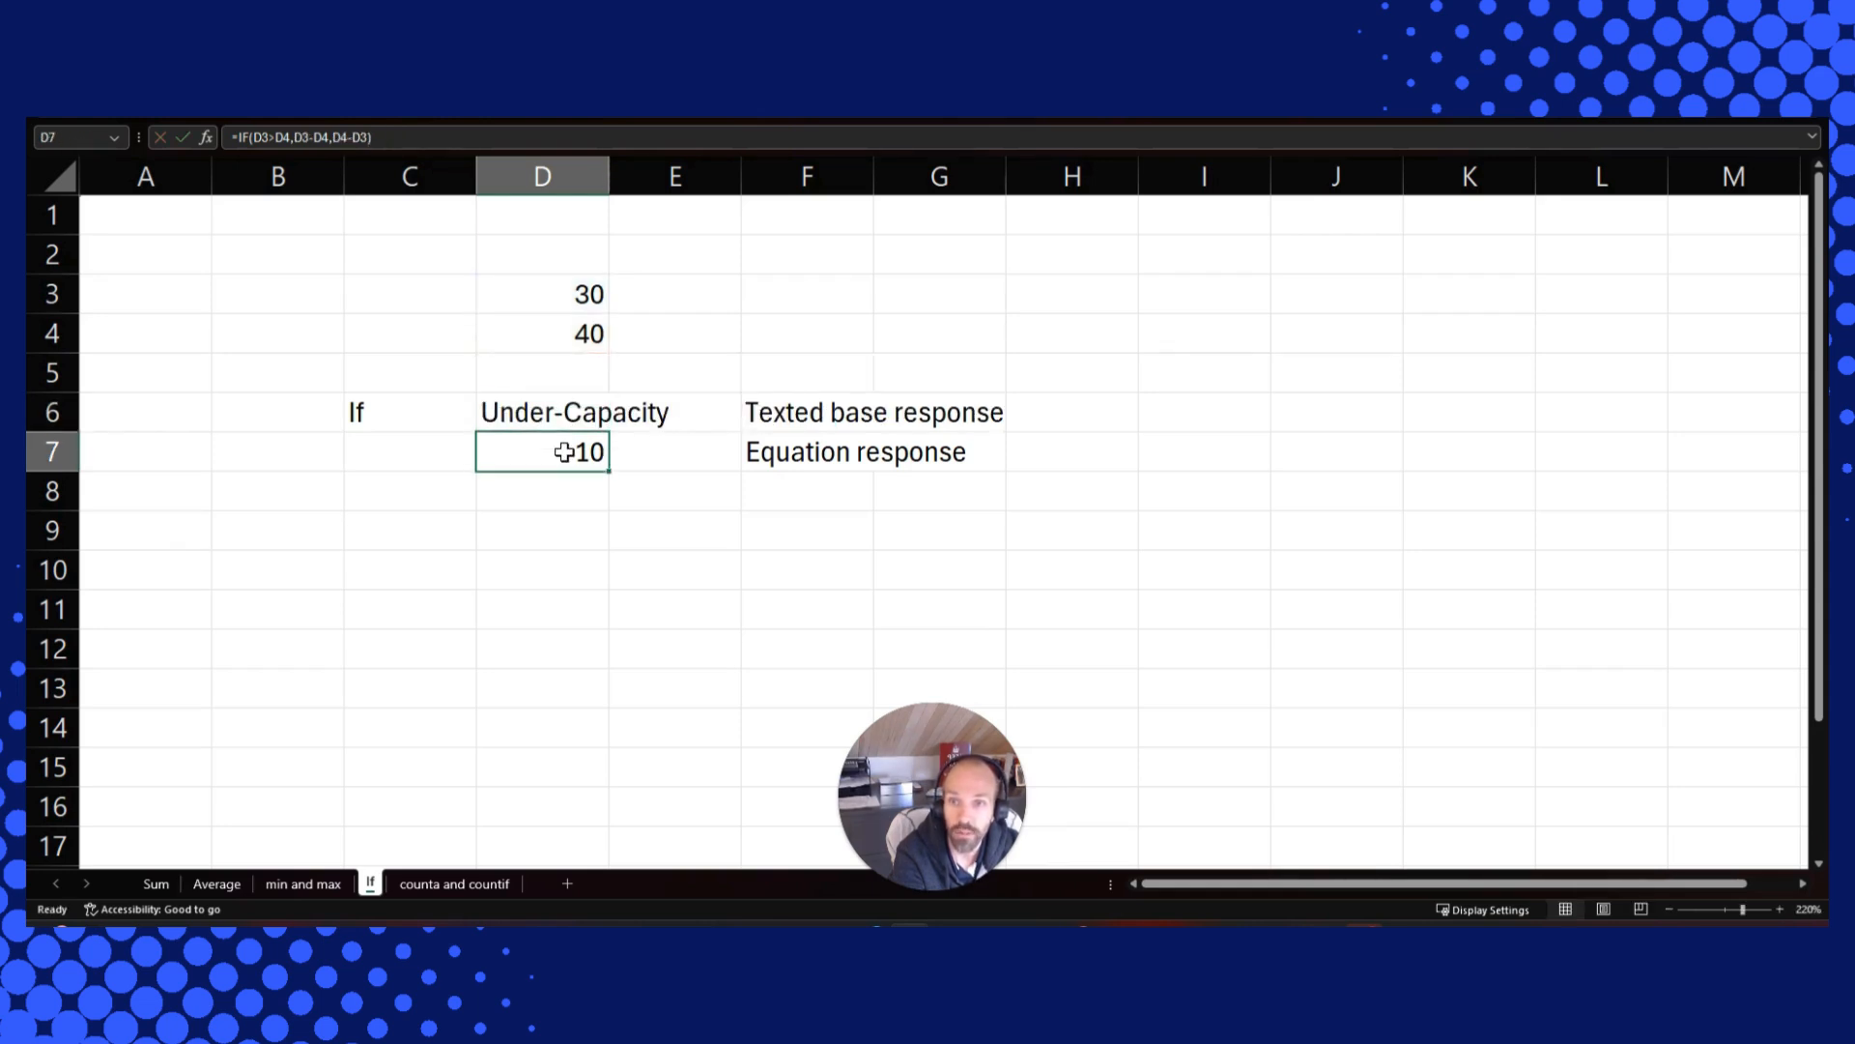
pyautogui.click(430, 136)
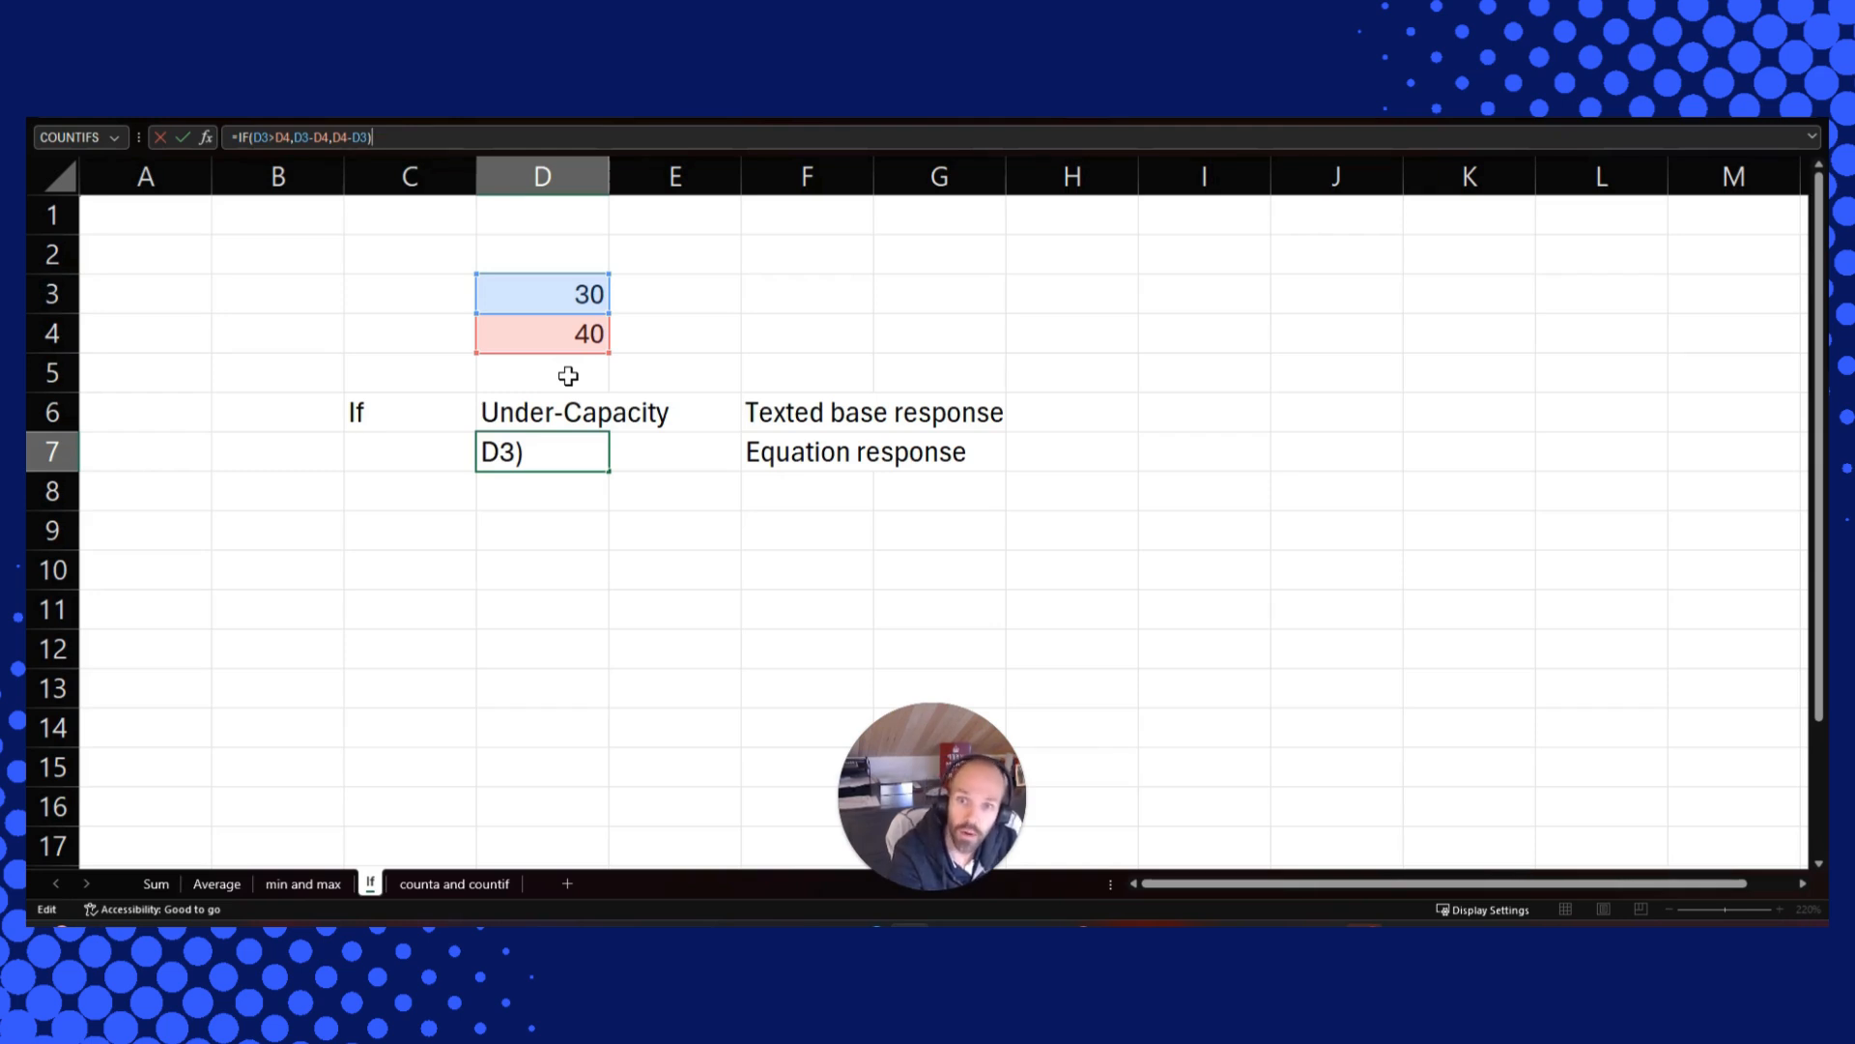
pyautogui.hotkey('ctrl', 'Return')
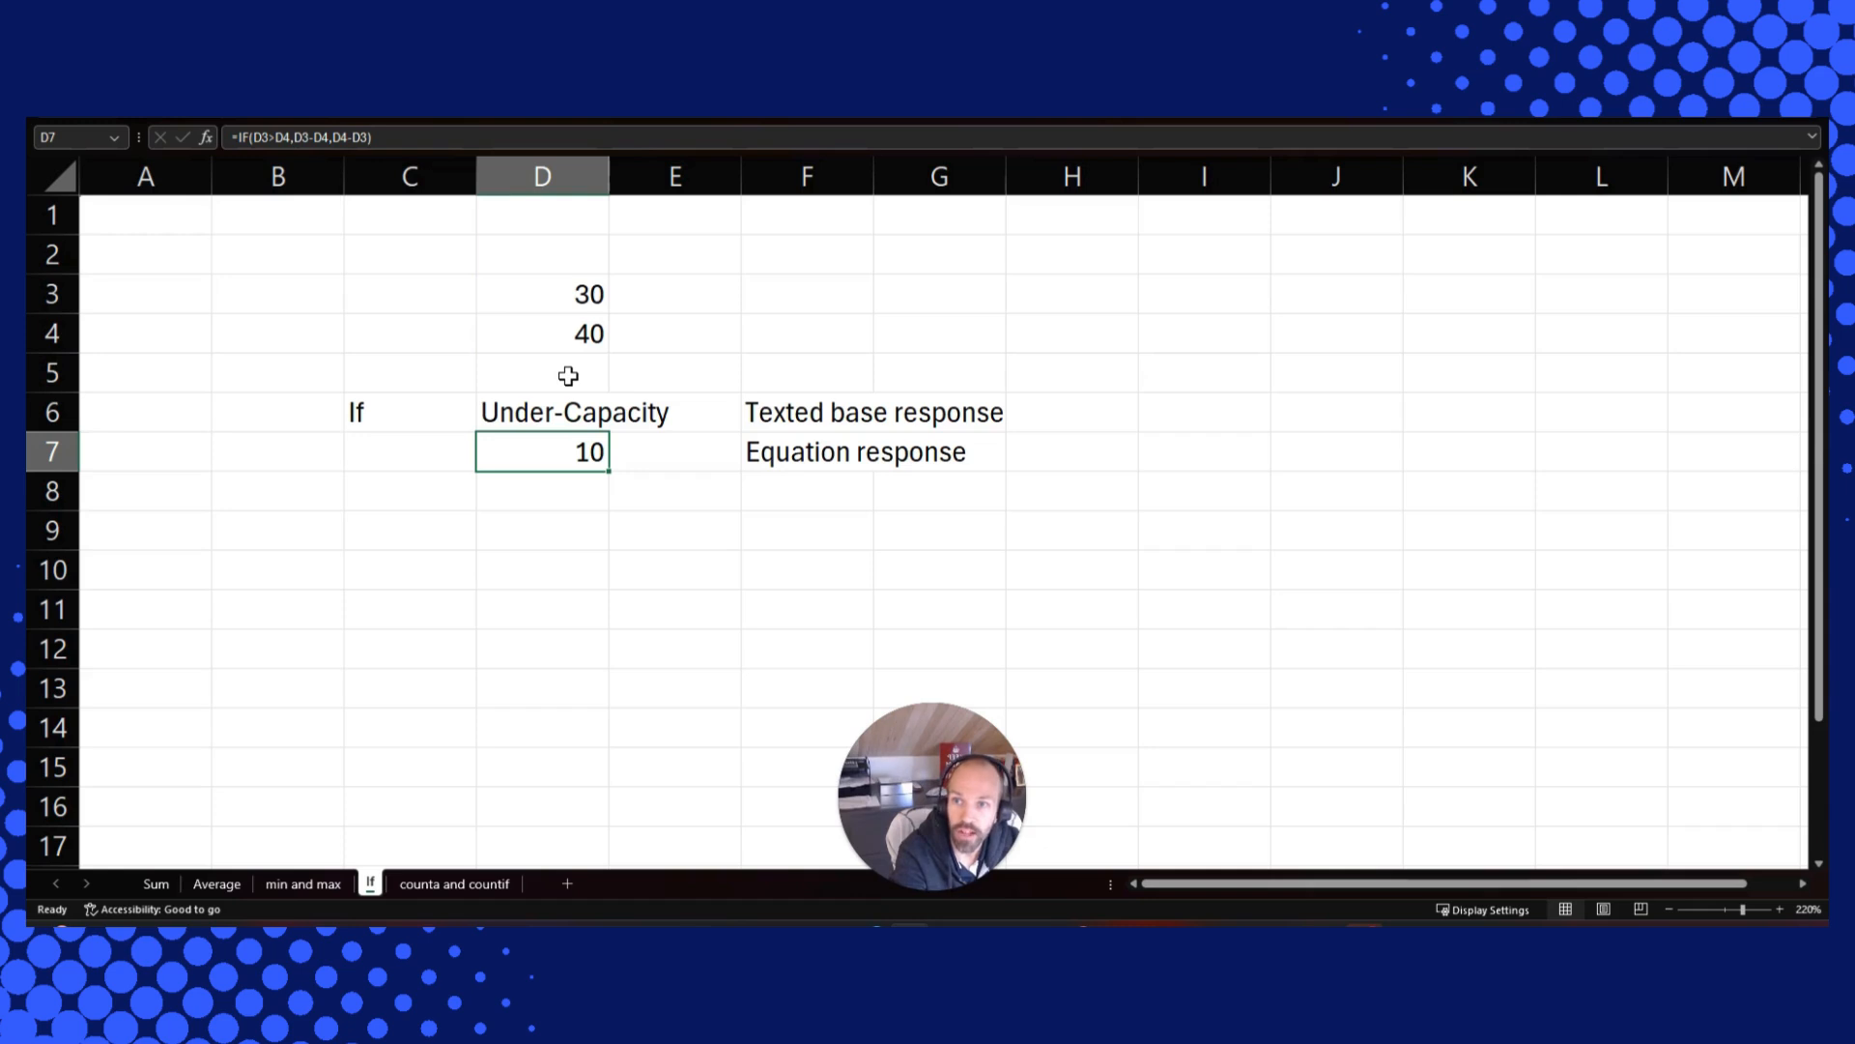
# On the counta and countif sheet, inspect the COUNTA formula in C12 and the COUNTIF formula in C13
pyautogui.hotkey('ctrl', 'pagedown')
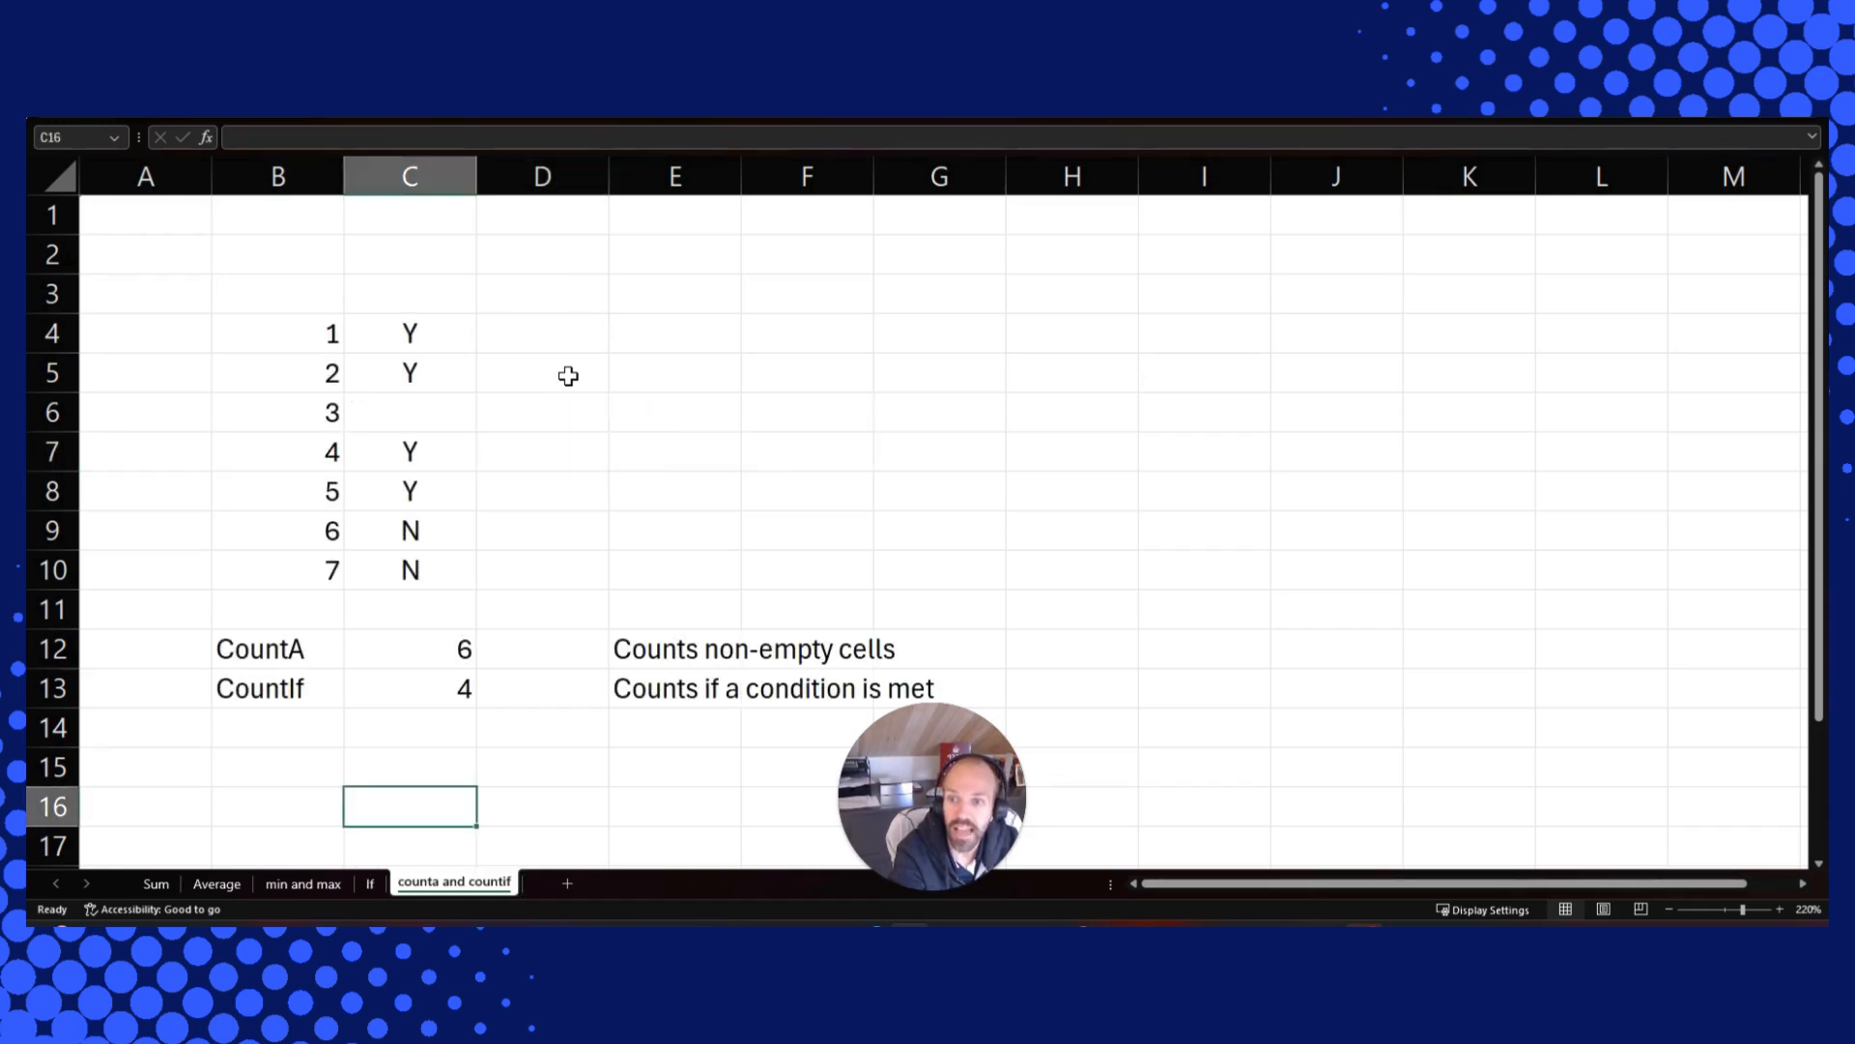
pyautogui.press('Up')
pyautogui.press('Up')
pyautogui.press('Up')
pyautogui.press('Up')
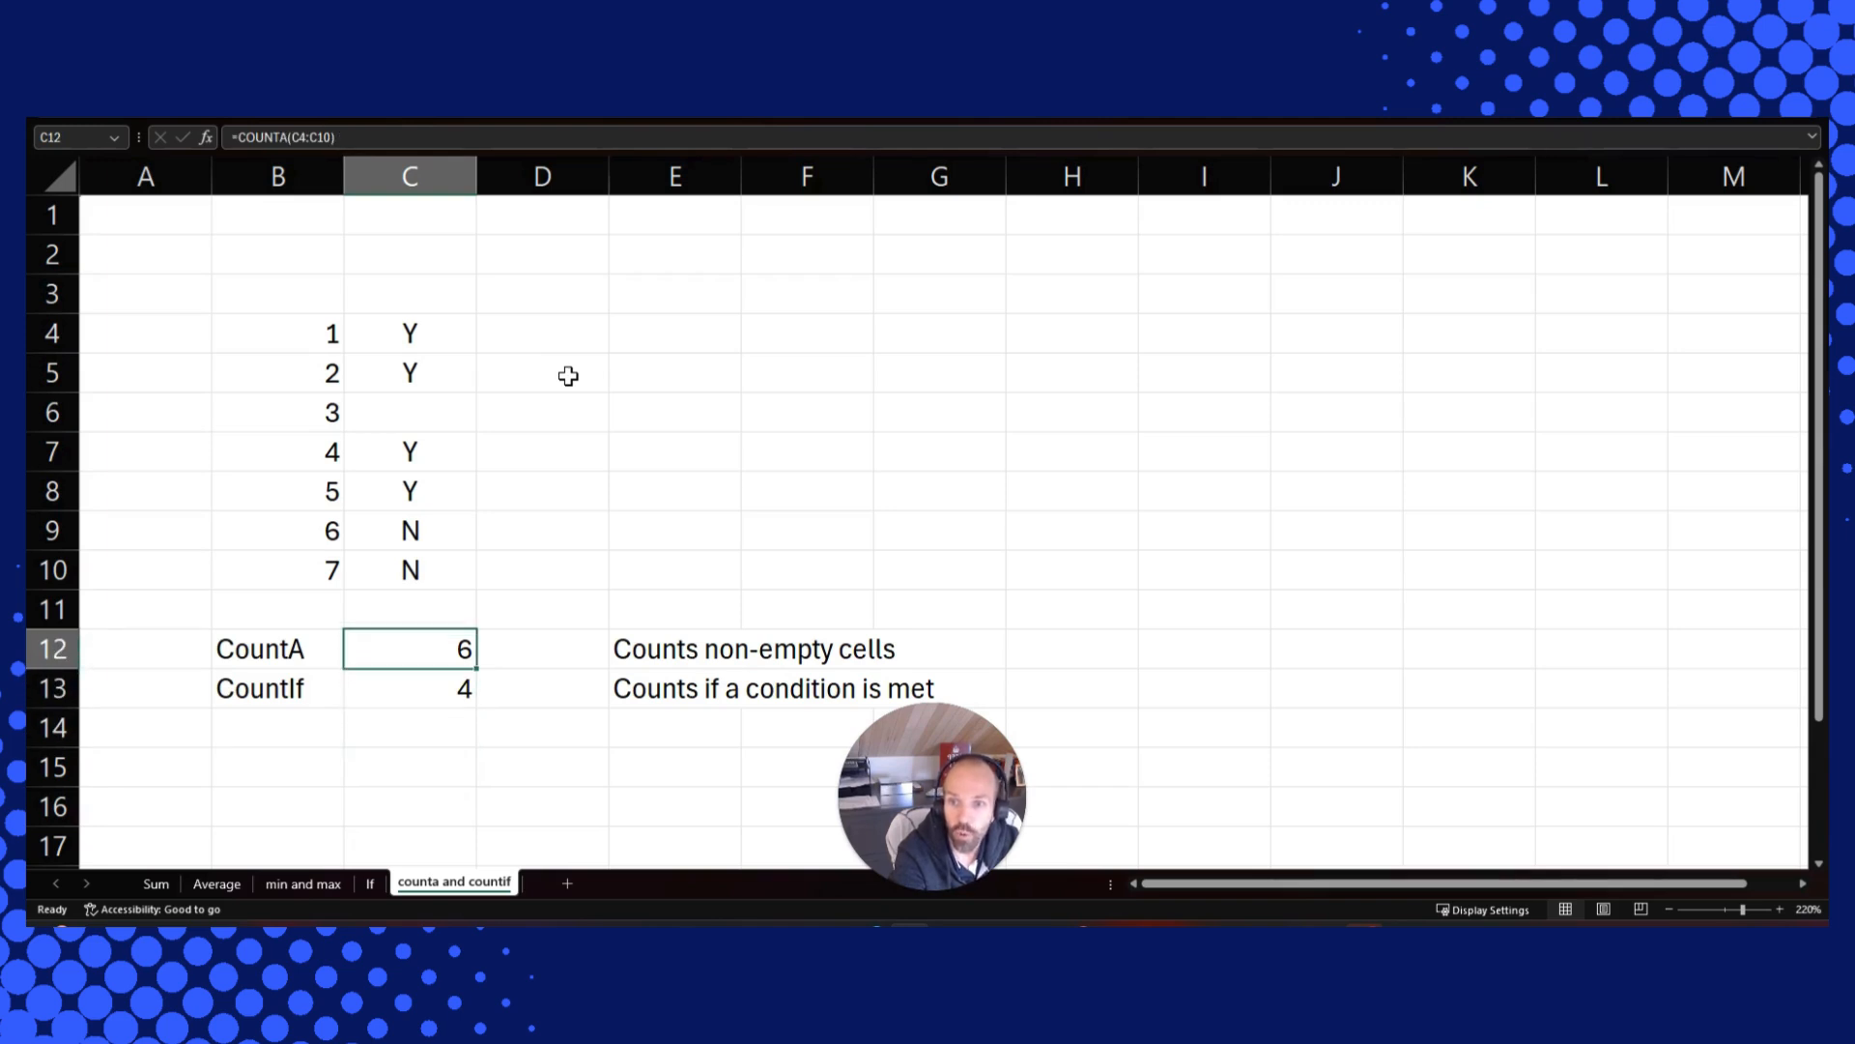
pyautogui.press('F2')
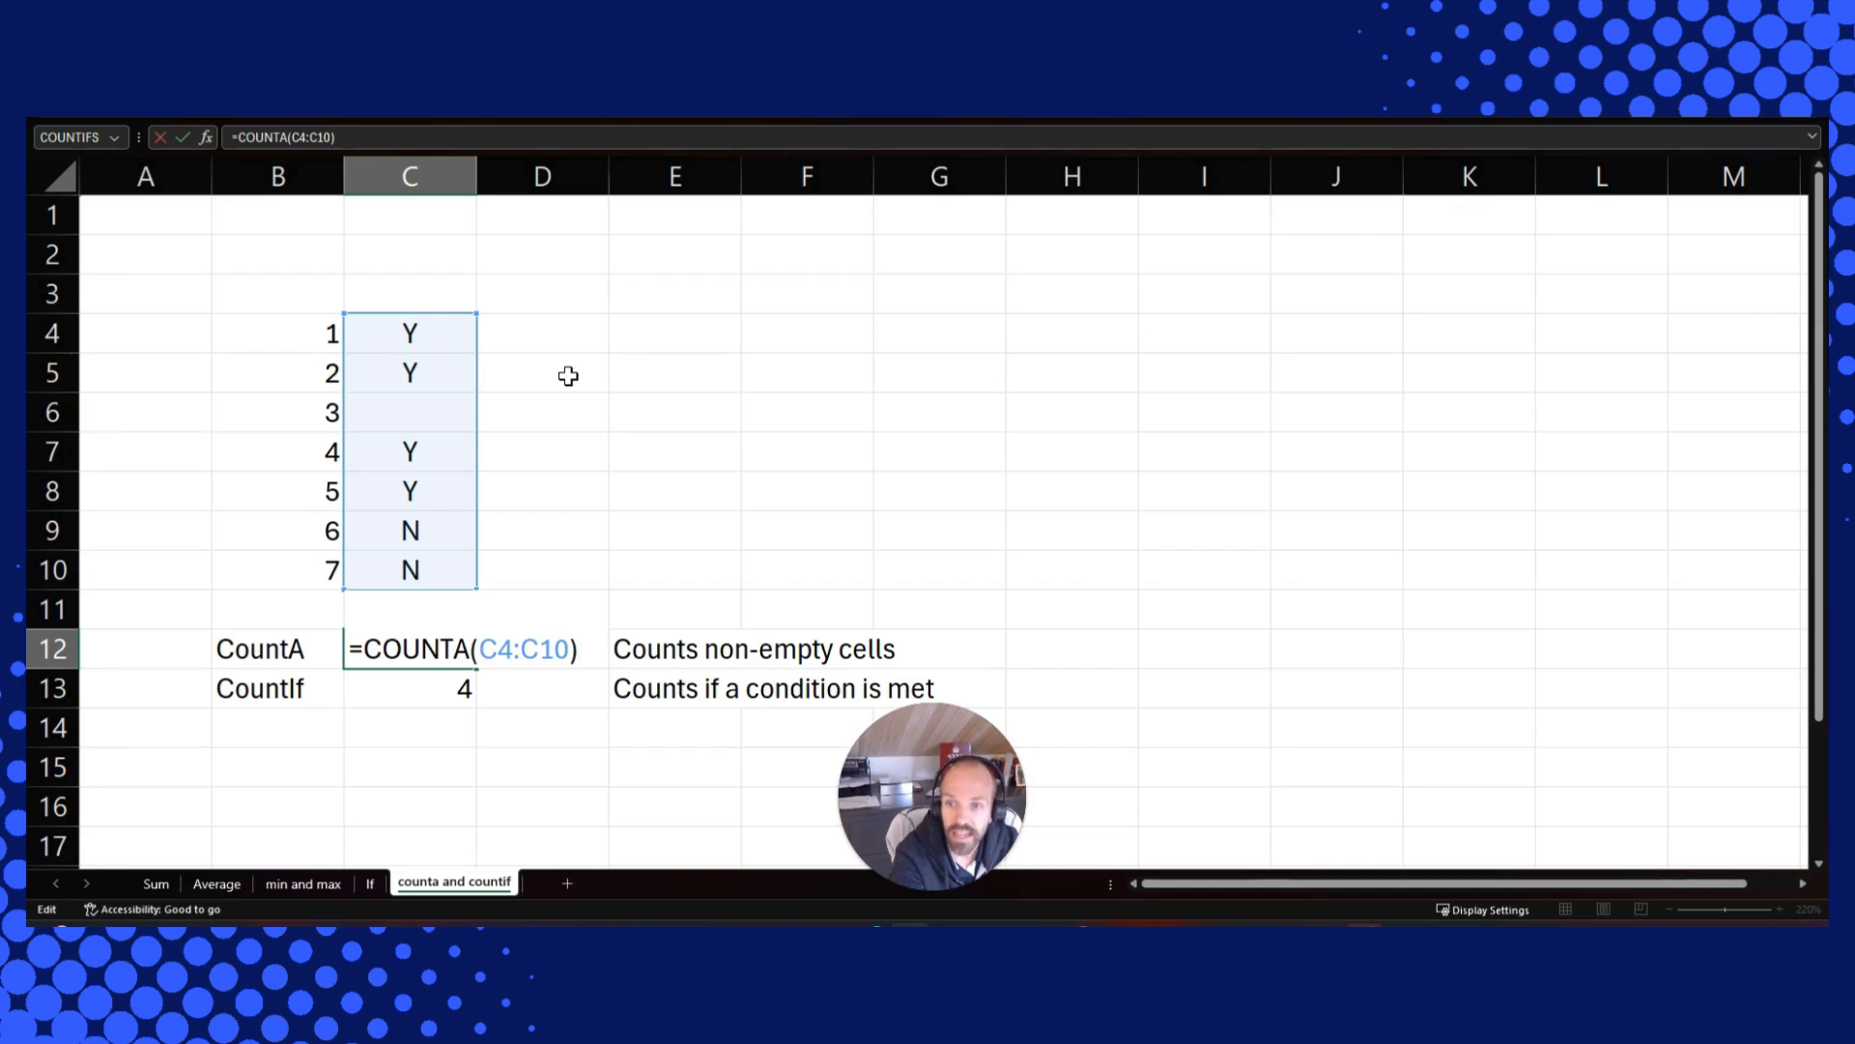
pyautogui.press('Escape')
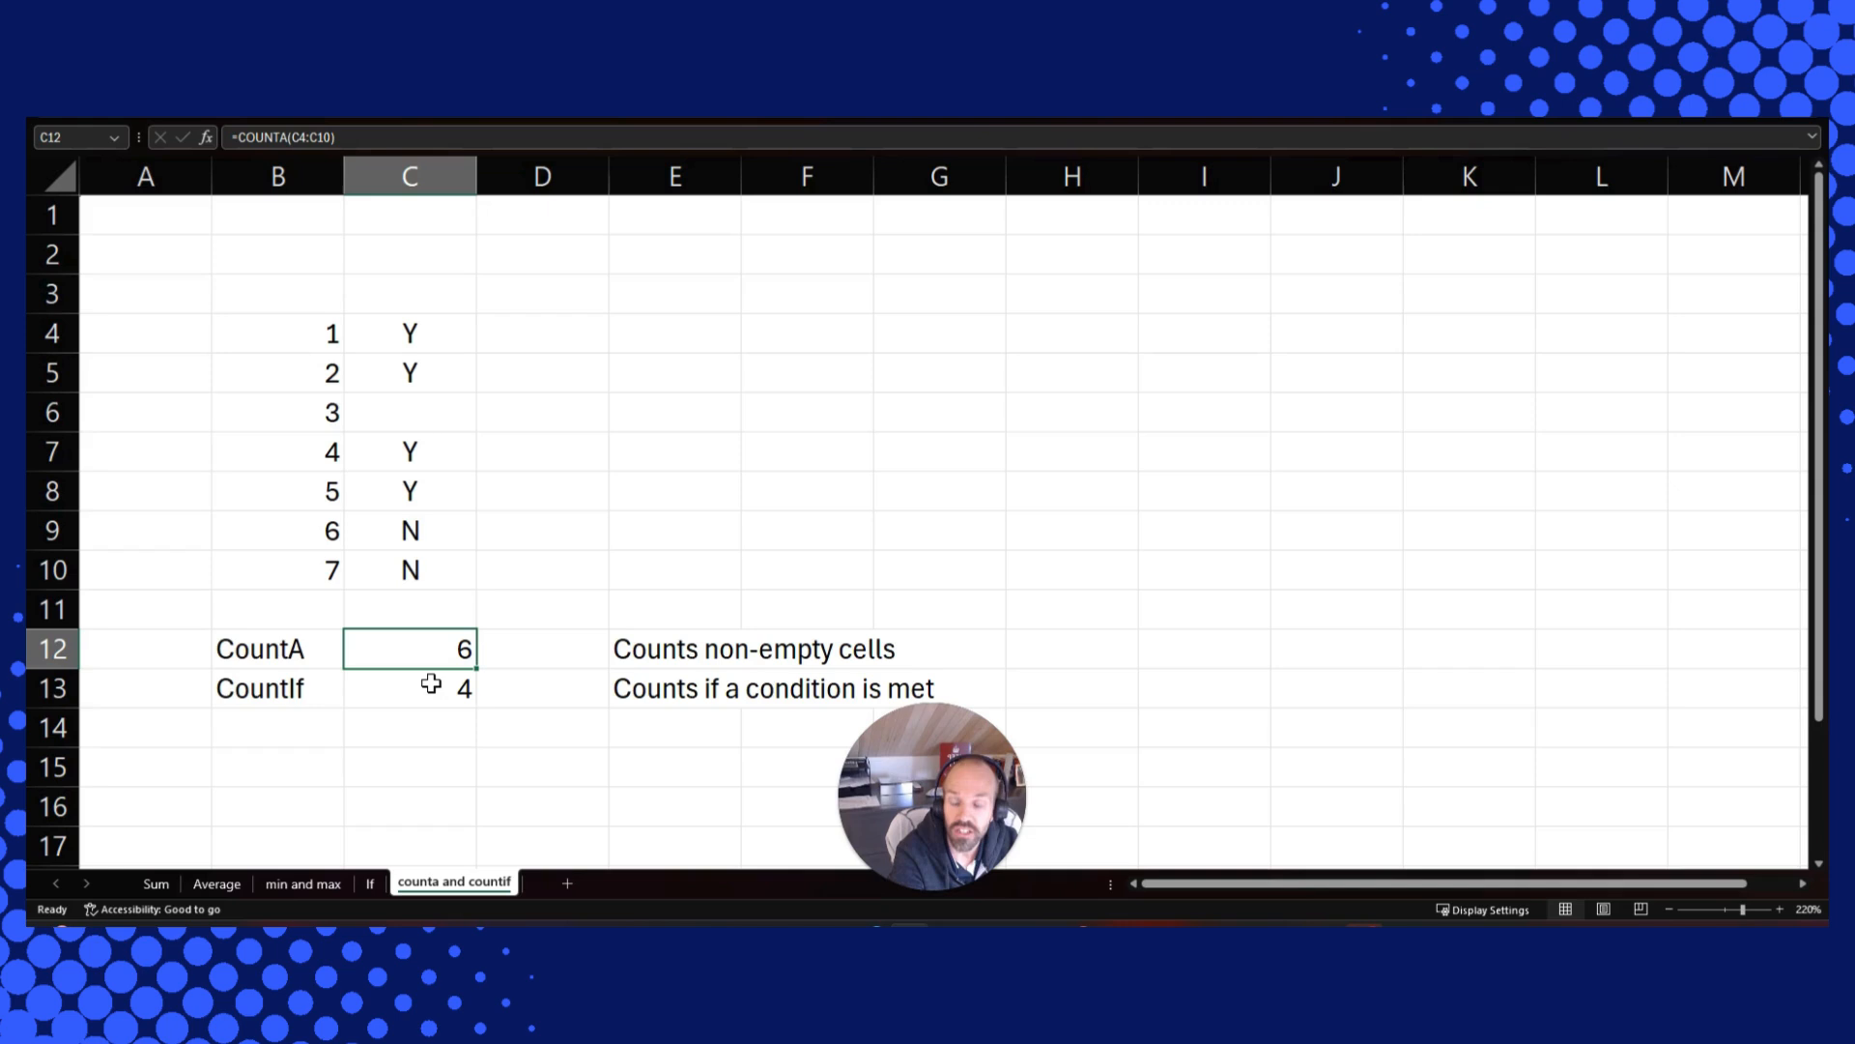
pyautogui.click(431, 683)
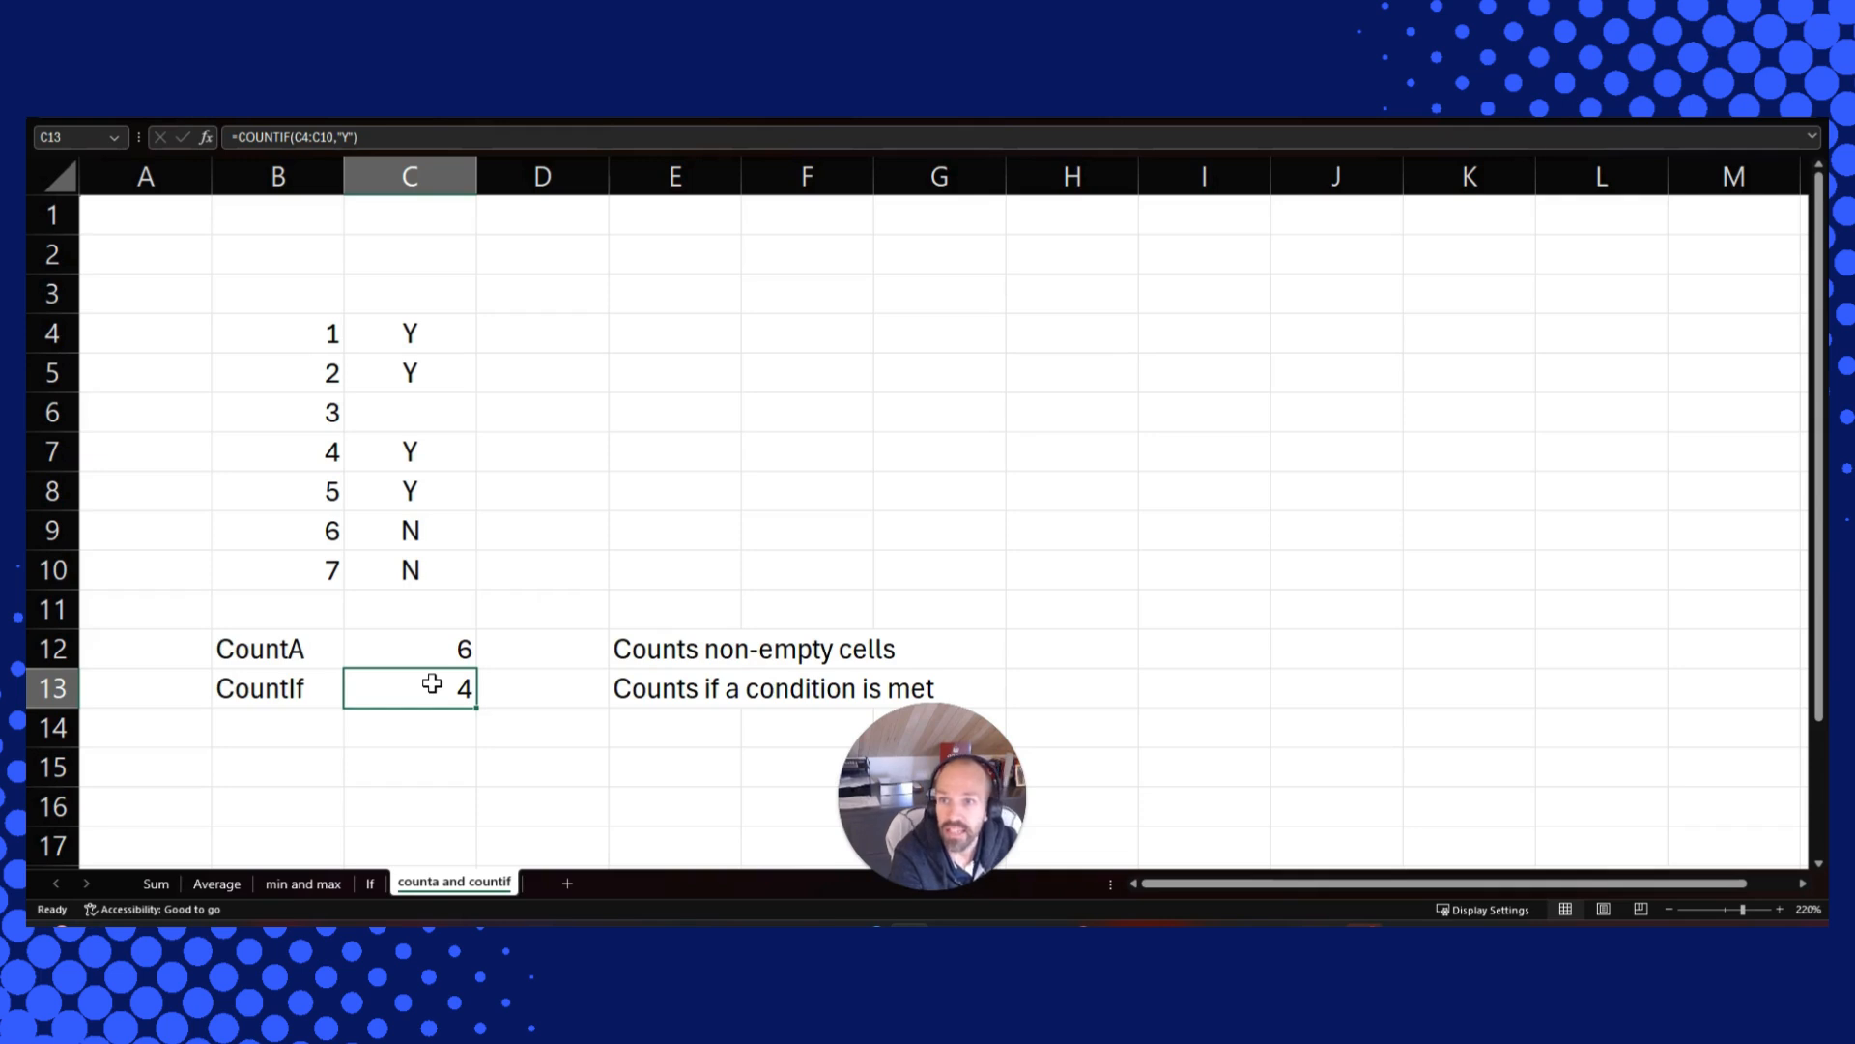
pyautogui.press('F2')
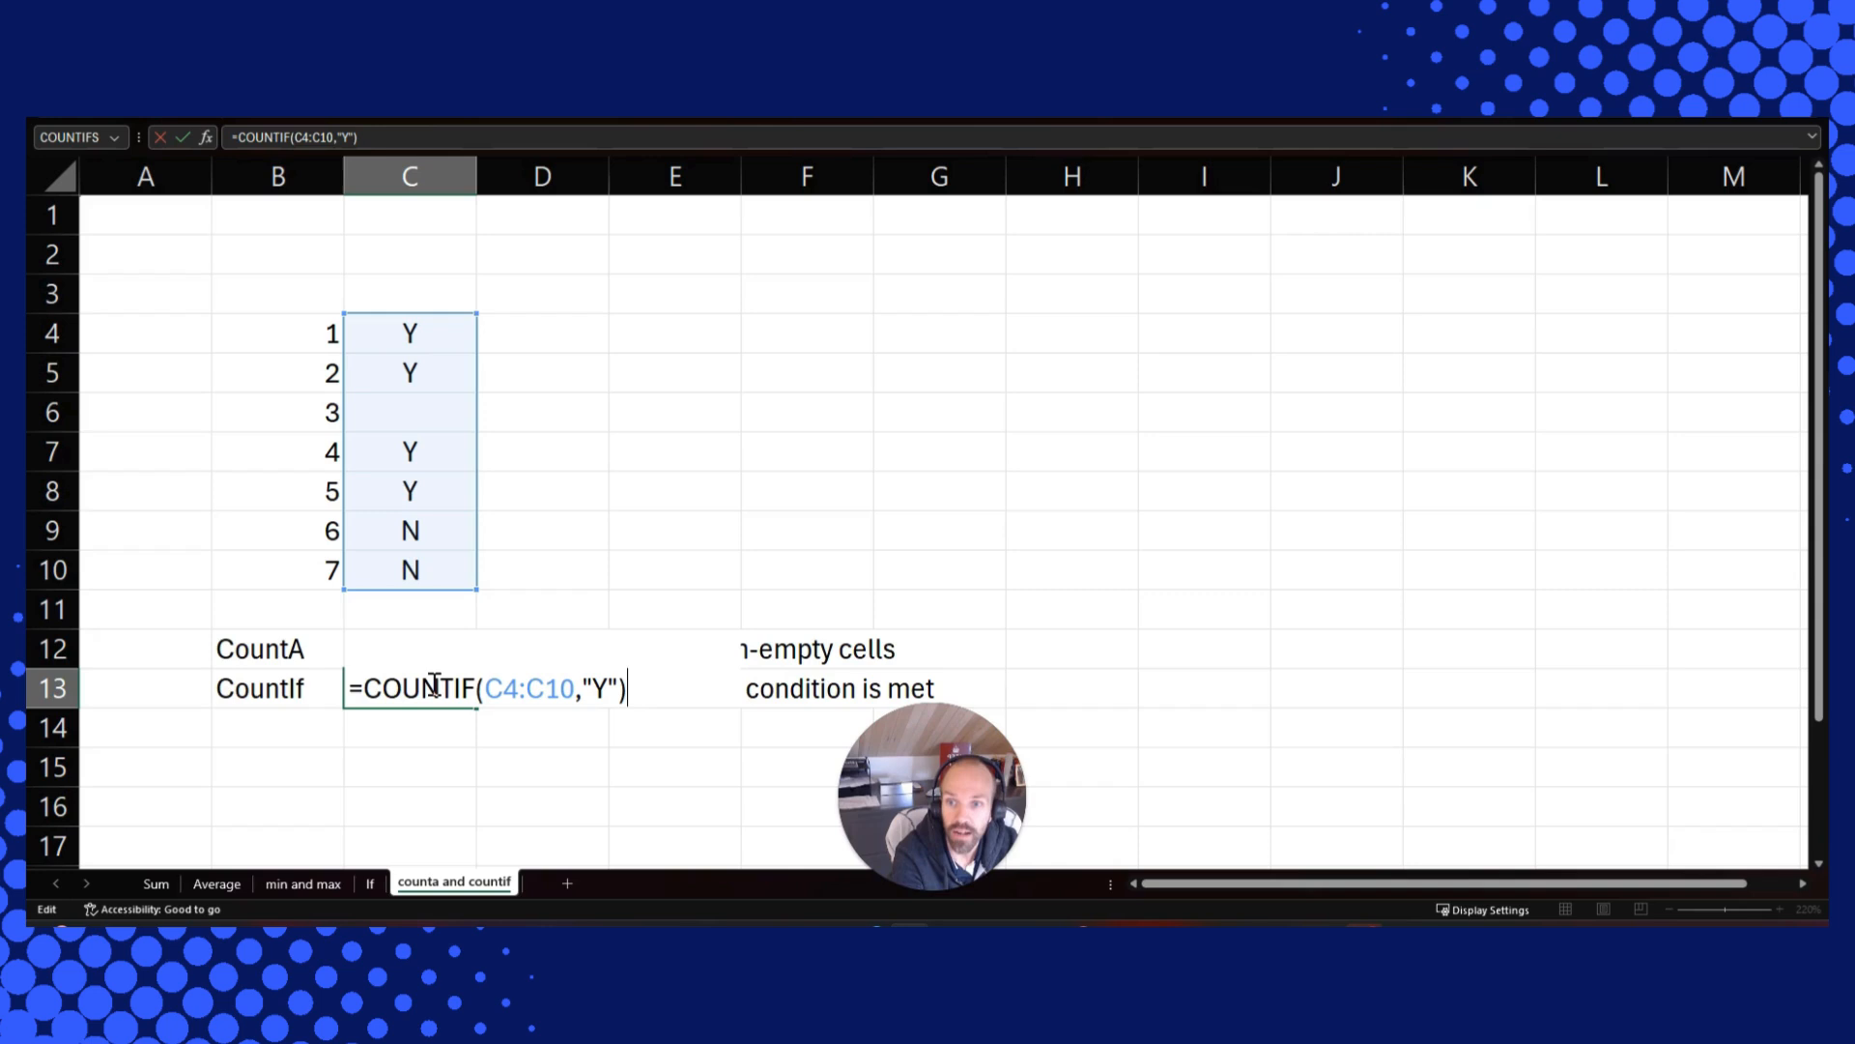
pyautogui.hotkey('ctrl', 'Return')
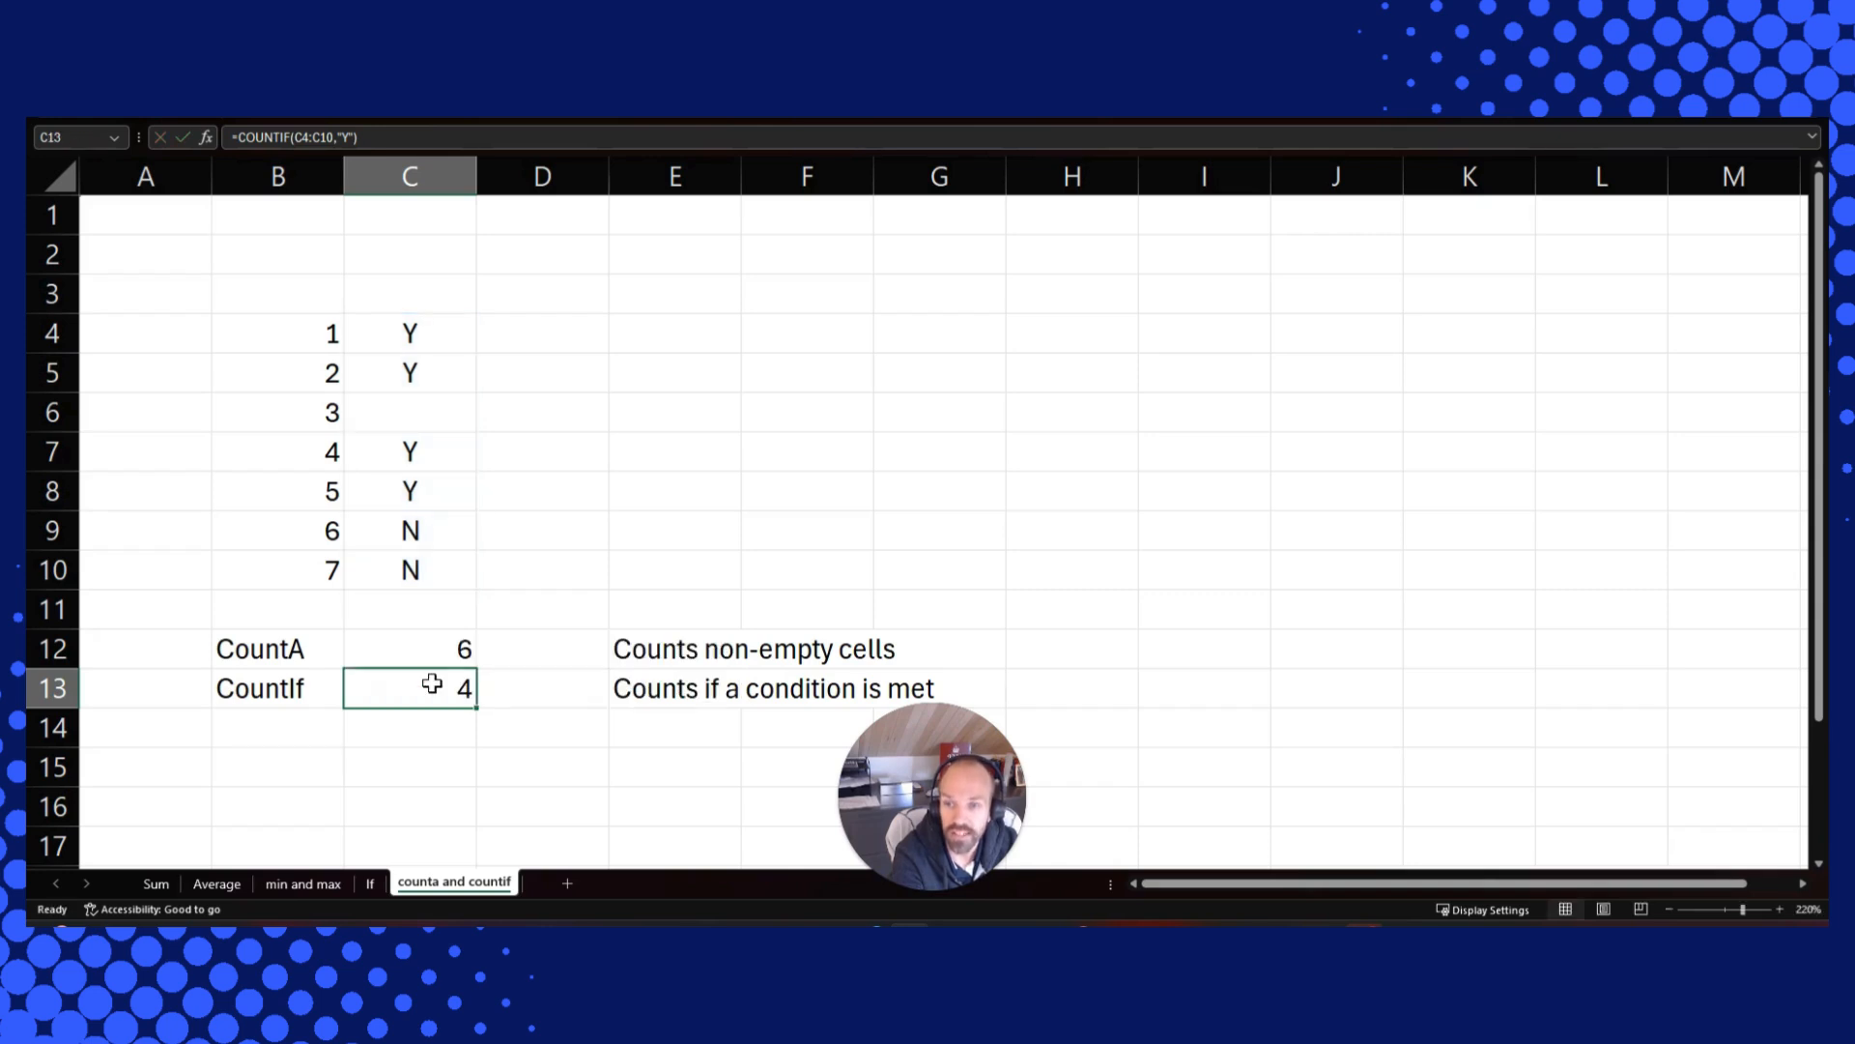